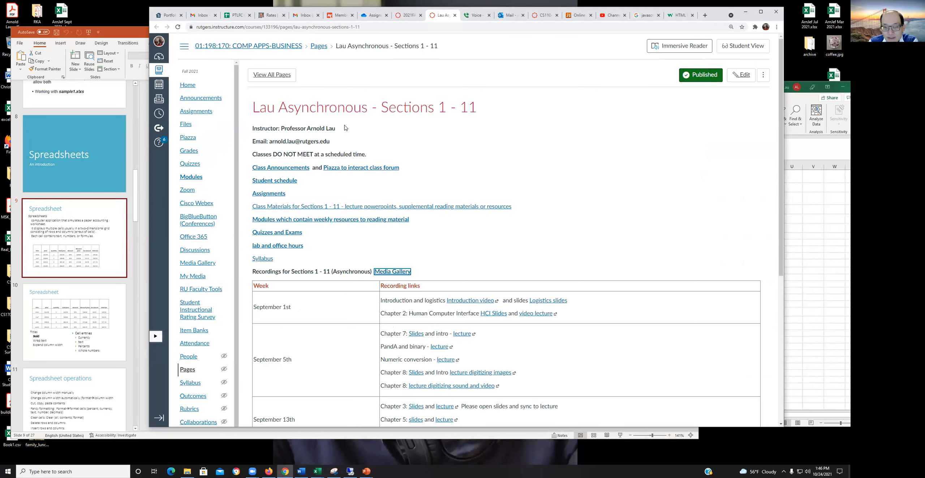
Step: Review the weekly recording links on the asynchronous Sections 1 - 11 course page
{"action": "scroll", "coordinate": [340, 144], "scroll_direction": "down", "scroll_amount": 2}
{"action": "scroll", "coordinate": [323, 175], "scroll_direction": "up", "scroll_amount": 1}
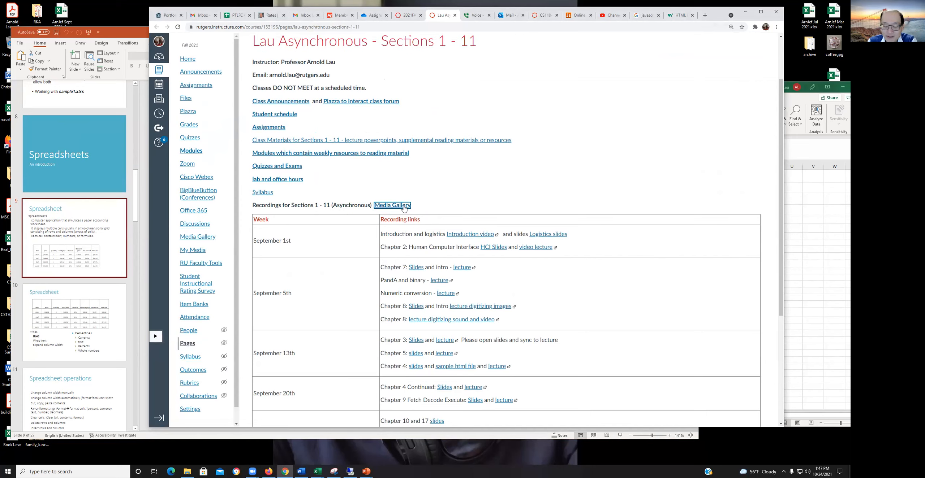
{"action": "scroll", "coordinate": [426, 291], "scroll_direction": "down", "scroll_amount": 4}
{"action": "scroll", "coordinate": [419, 260], "scroll_direction": "up", "scroll_amount": 6}
{"action": "scroll", "coordinate": [409, 241], "scroll_direction": "down", "scroll_amount": 5}
{"action": "scroll", "coordinate": [409, 241], "scroll_direction": "down", "scroll_amount": 2}
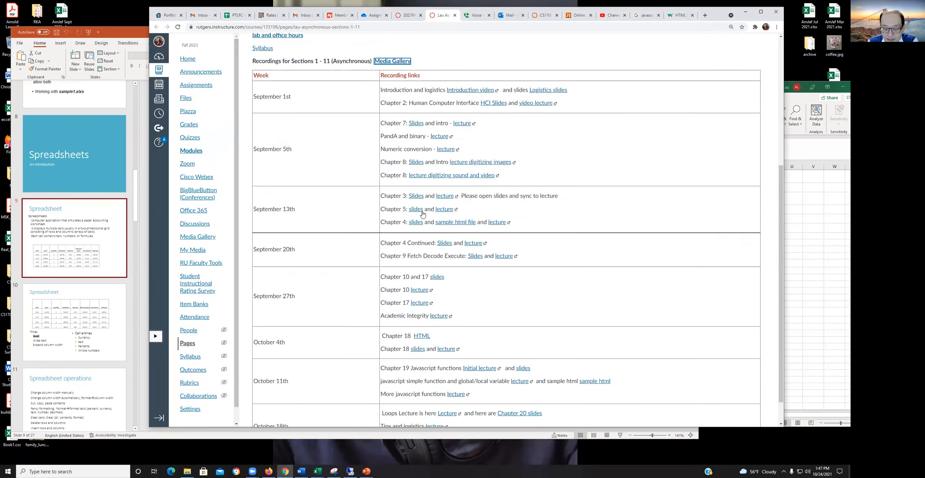
{"action": "scroll", "coordinate": [415, 292], "scroll_direction": "up", "scroll_amount": 5}
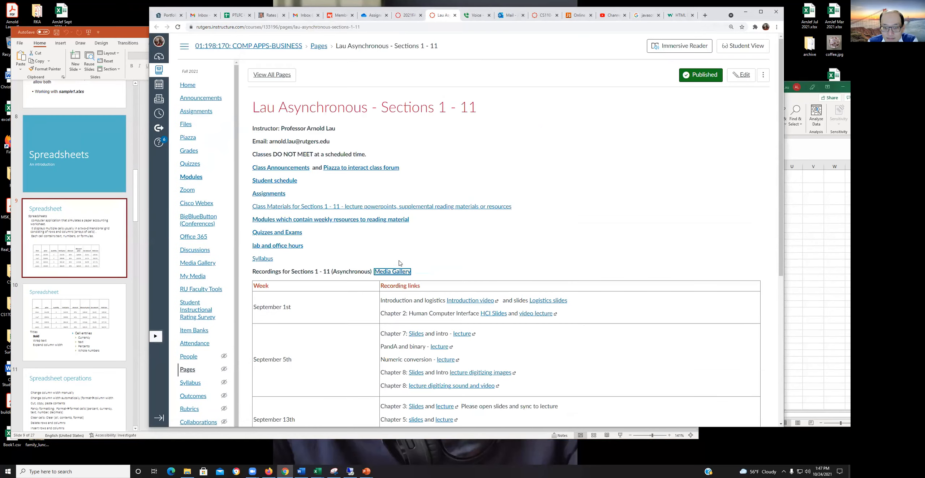
Step: Open the course's Media Gallery and look through the weekly CS170 lecture playlists from week 9 down to week 1
{"action": "left_click", "coordinate": [391, 272]}
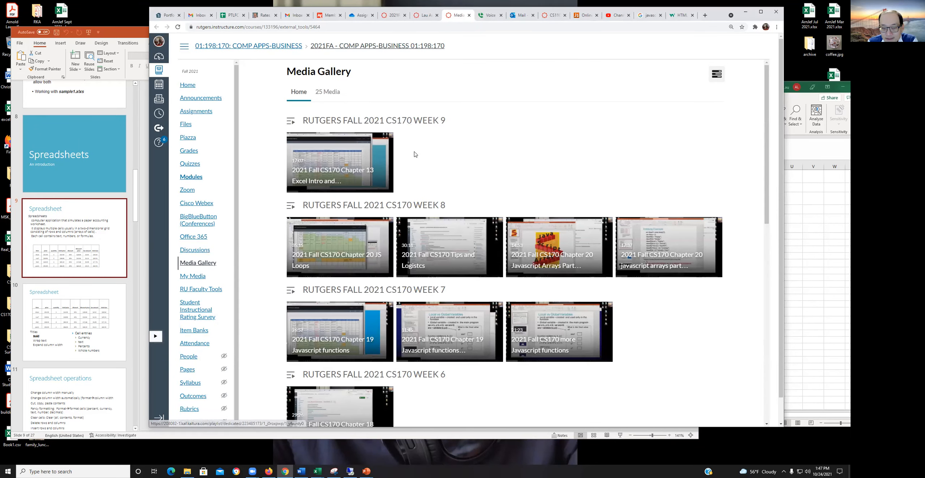
{"action": "scroll", "coordinate": [440, 206], "scroll_direction": "down", "scroll_amount": 10}
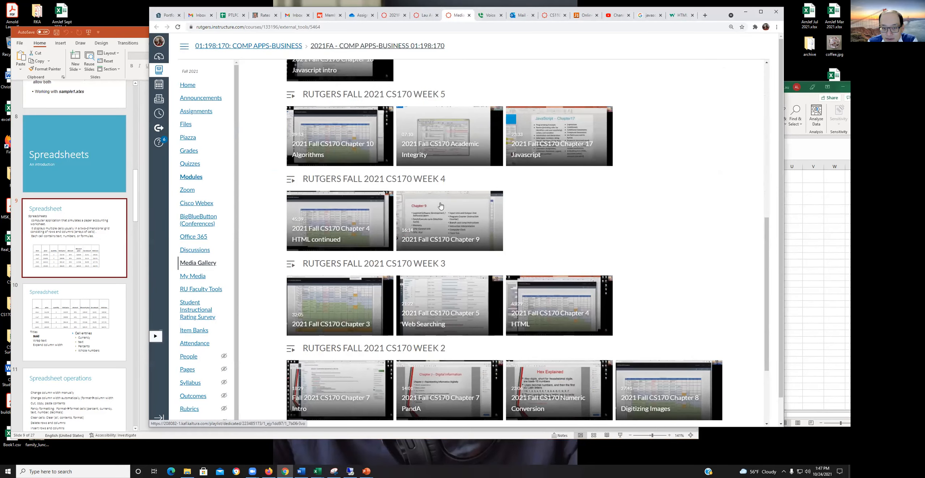
{"action": "scroll", "coordinate": [440, 206], "scroll_direction": "down", "scroll_amount": 3}
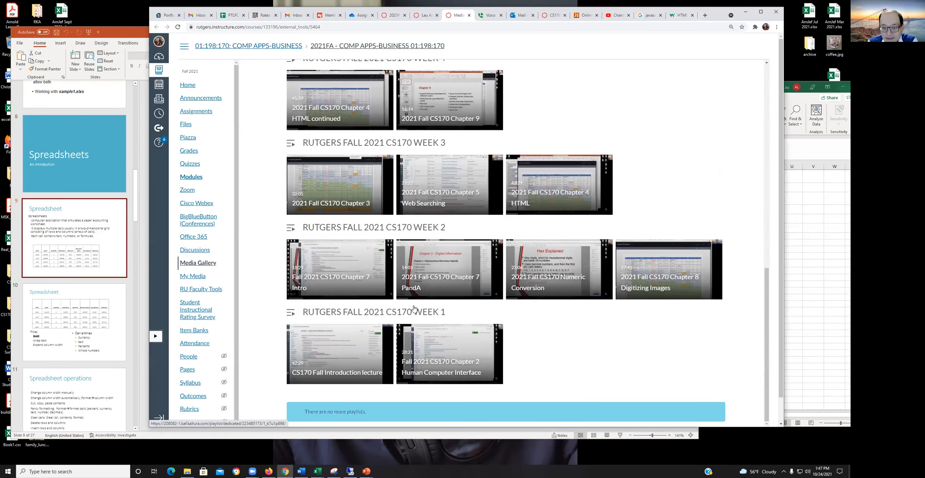
{"action": "scroll", "coordinate": [415, 305], "scroll_direction": "up", "scroll_amount": 8}
{"action": "scroll", "coordinate": [415, 306], "scroll_direction": "up", "scroll_amount": 5}
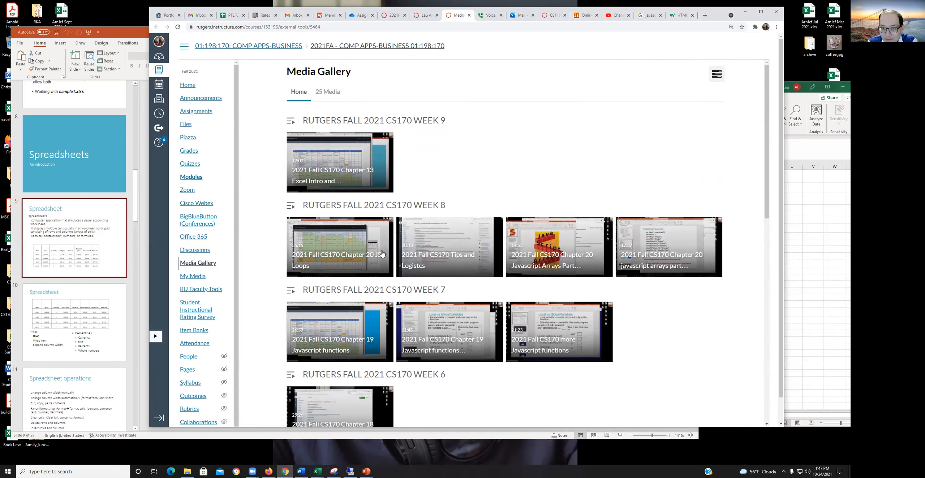
{"action": "scroll", "coordinate": [414, 292], "scroll_direction": "down", "scroll_amount": 6}
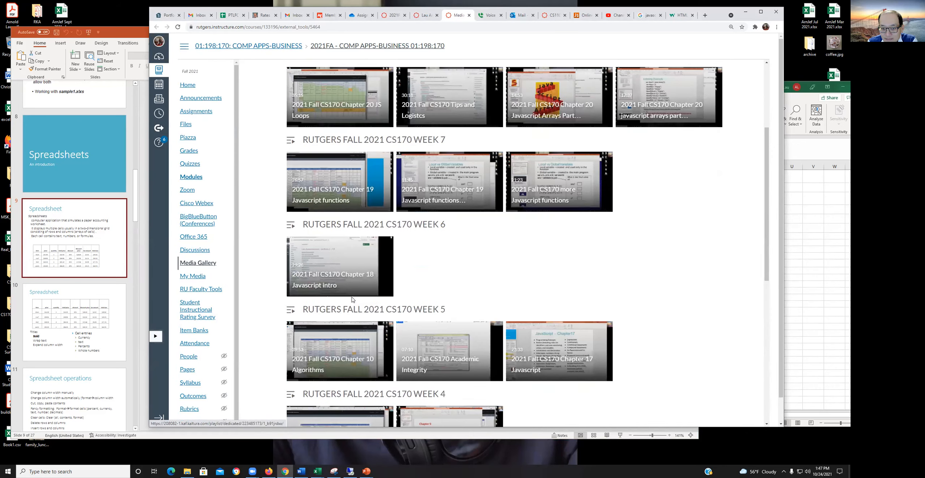
{"action": "scroll", "coordinate": [414, 292], "scroll_direction": "up", "scroll_amount": 6}
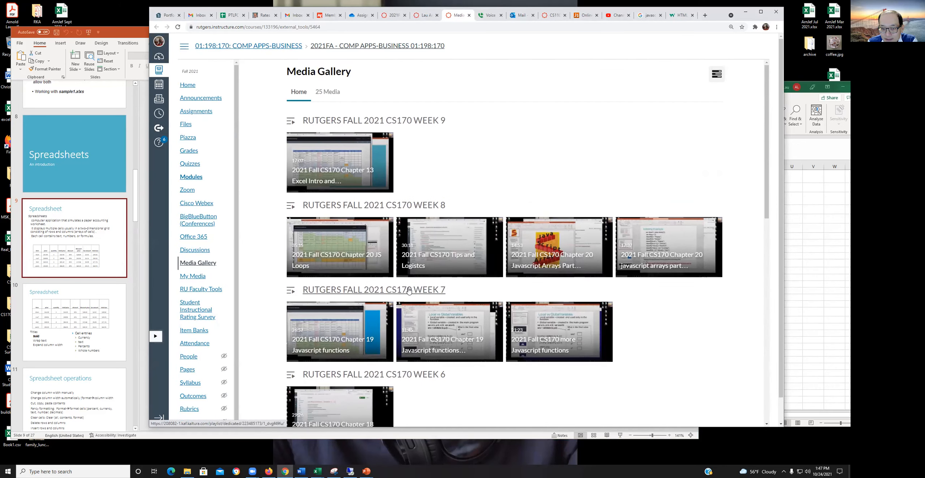
{"action": "scroll", "coordinate": [495, 154], "scroll_direction": "down", "scroll_amount": 3}
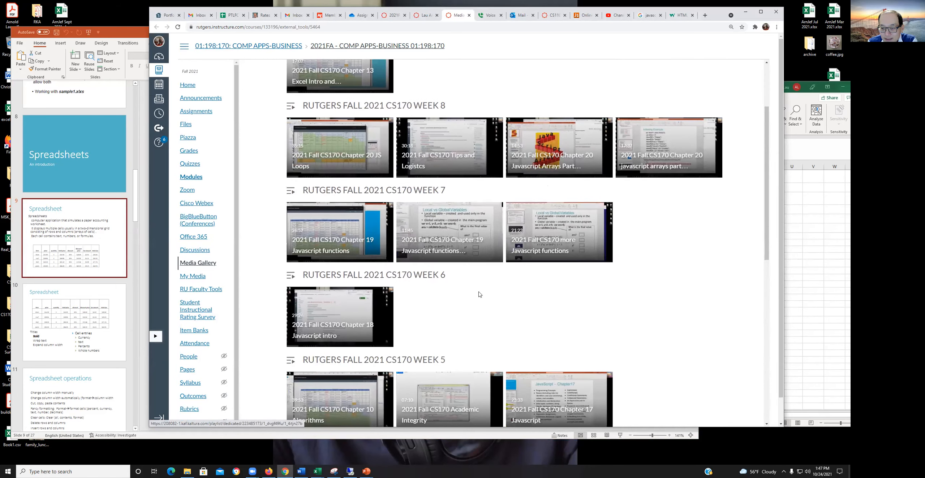
{"action": "scroll", "coordinate": [494, 288], "scroll_direction": "up", "scroll_amount": 3}
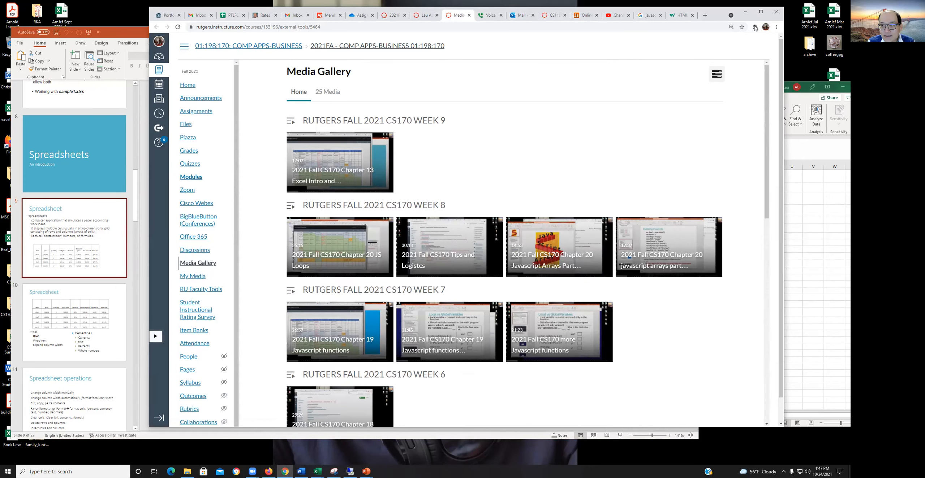
Step: Minimize the browser and, in the PowerPoint presentation, view the Computing with Spreadsheets slide followed by slide 9, Spreadsheet
{"action": "left_click", "coordinate": [747, 14]}
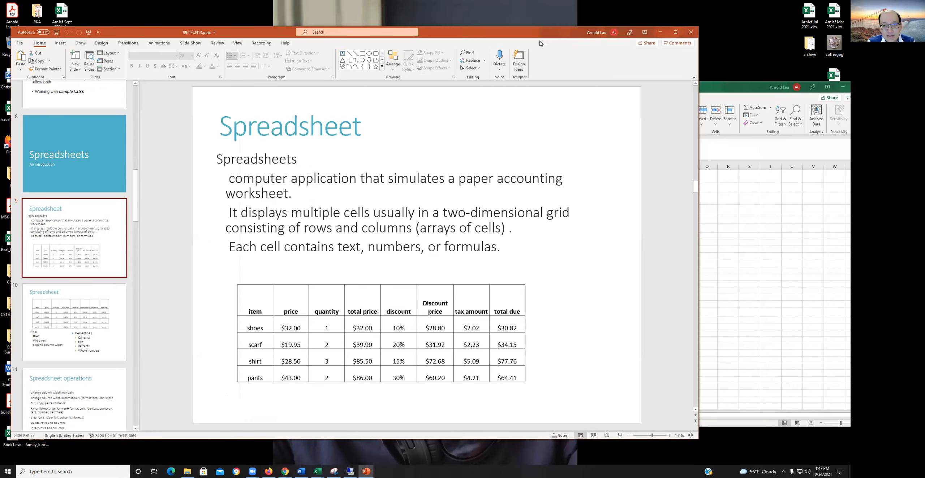
{"action": "left_click", "coordinate": [74, 96]}
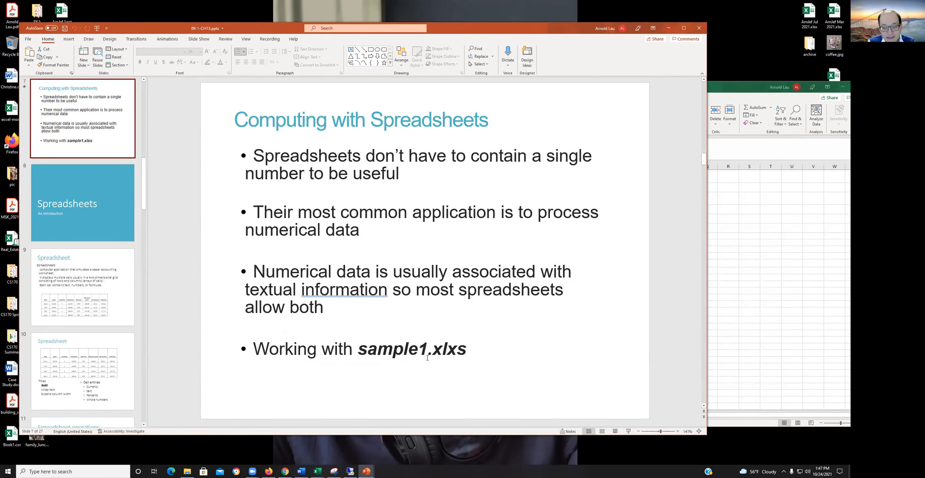
{"action": "left_click", "coordinate": [96, 305]}
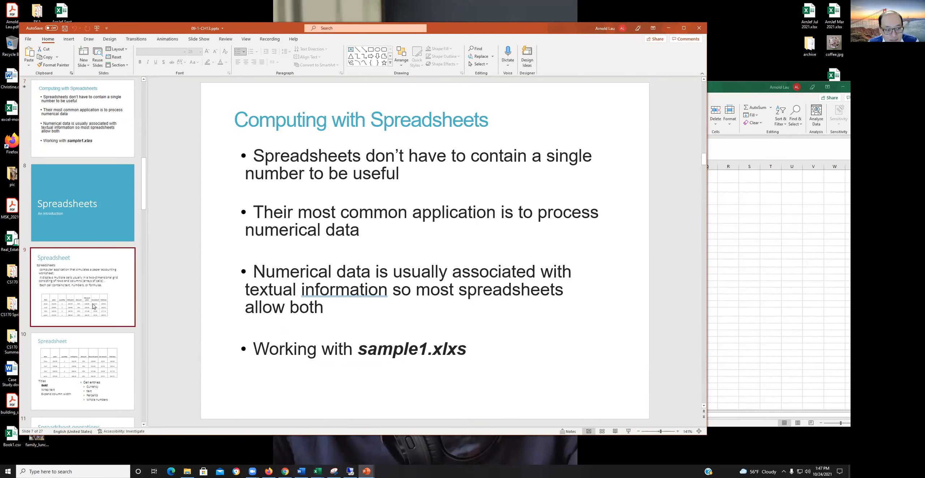
{"action": "scroll", "coordinate": [98, 289], "scroll_direction": "down", "scroll_amount": 3}
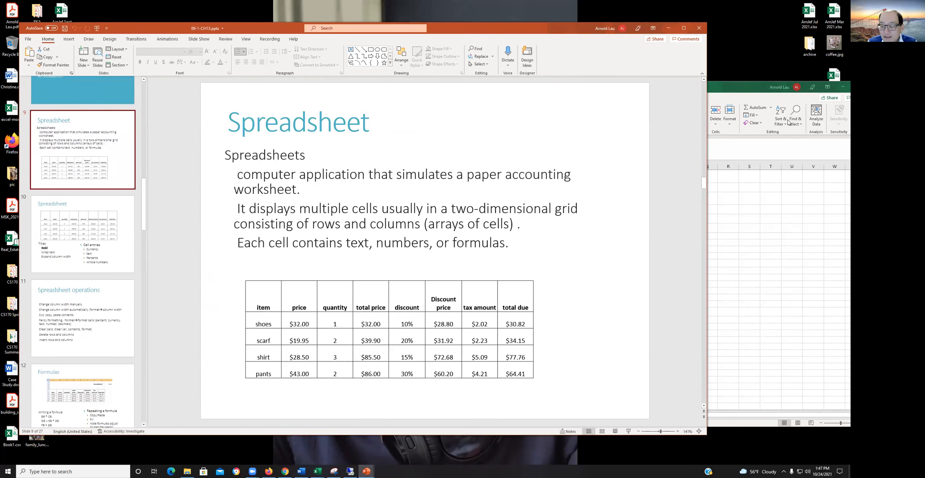
Step: Reposition the PowerPoint presentation and the Excel workbook sample1.xlsx so the windows overlap with both reachable, leaving the workbook in front
{"action": "left_click", "coordinate": [719, 89]}
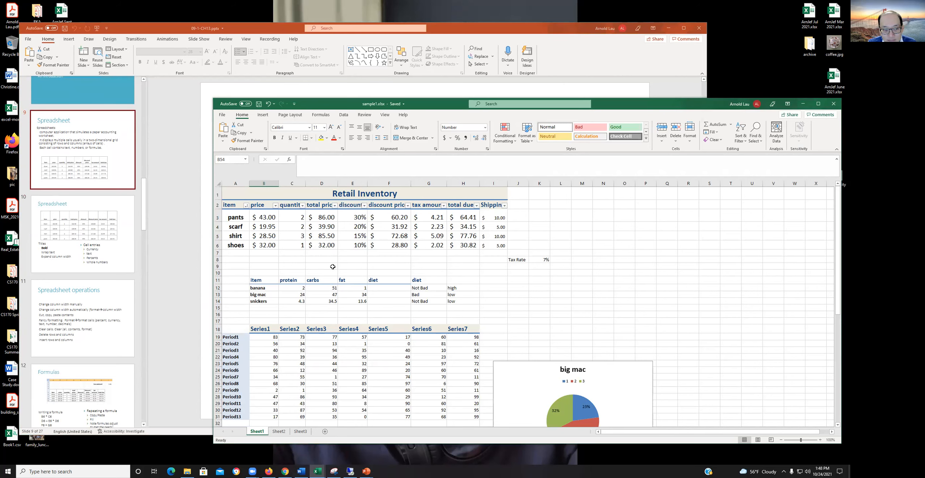
{"action": "left_click", "coordinate": [61, 160]}
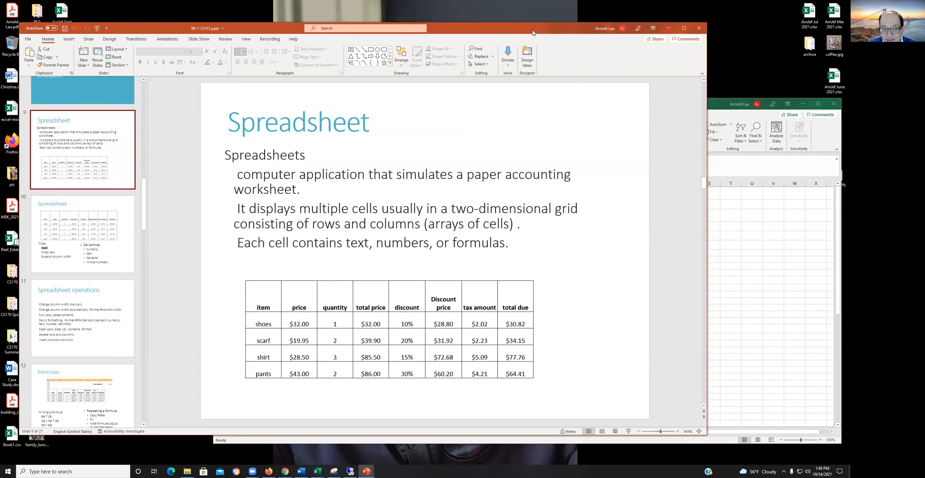
{"action": "left_click_drag", "start_coordinate": [532, 32], "coordinate": [519, 21]}
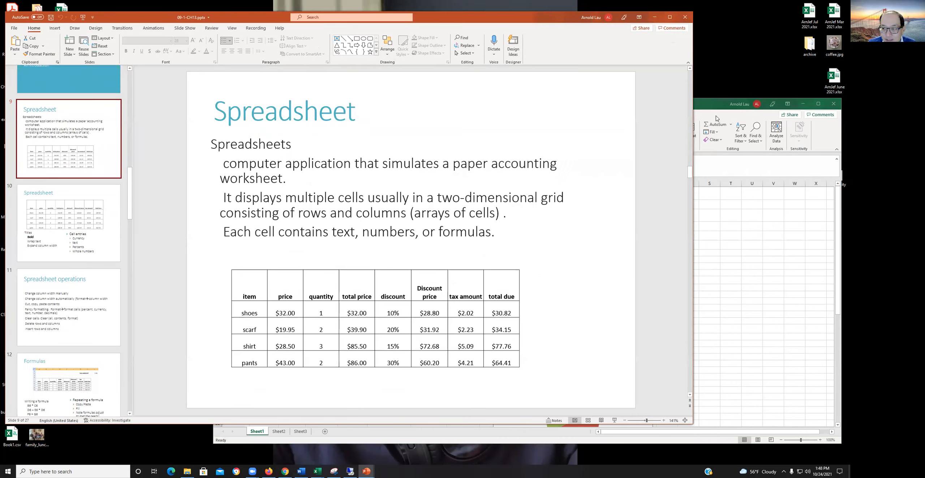
{"action": "left_click_drag", "start_coordinate": [708, 108], "coordinate": [689, 110]}
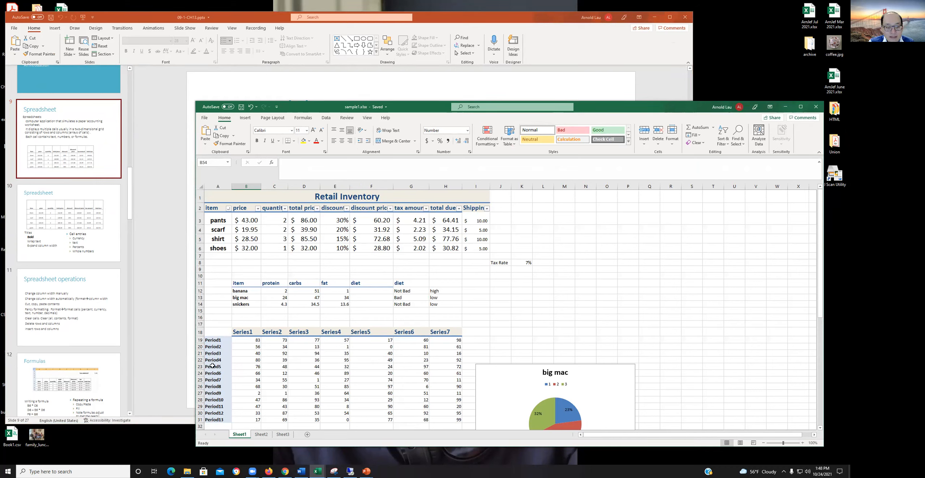
Step: Switch to the browser, open the course Modules and review the weekly resources around the Excel weeks, then minimize the browser
{"action": "left_click", "coordinate": [285, 471]}
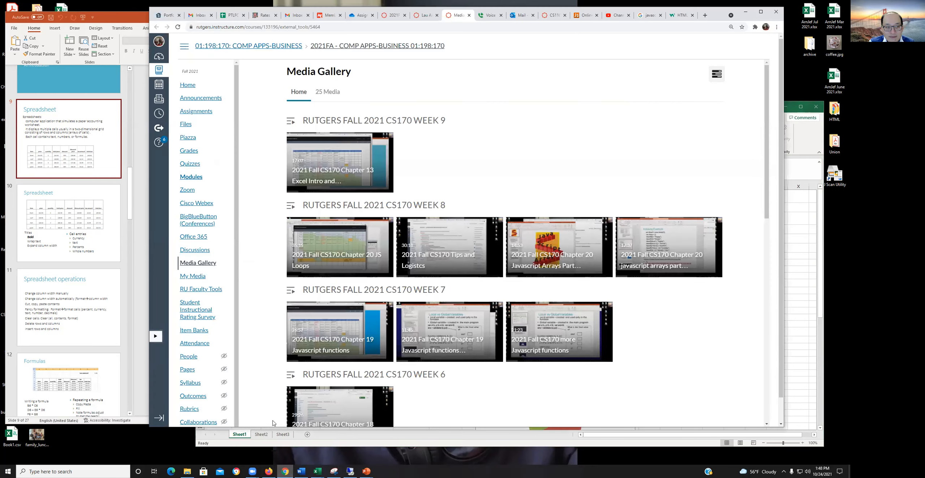
{"action": "left_click", "coordinate": [202, 179]}
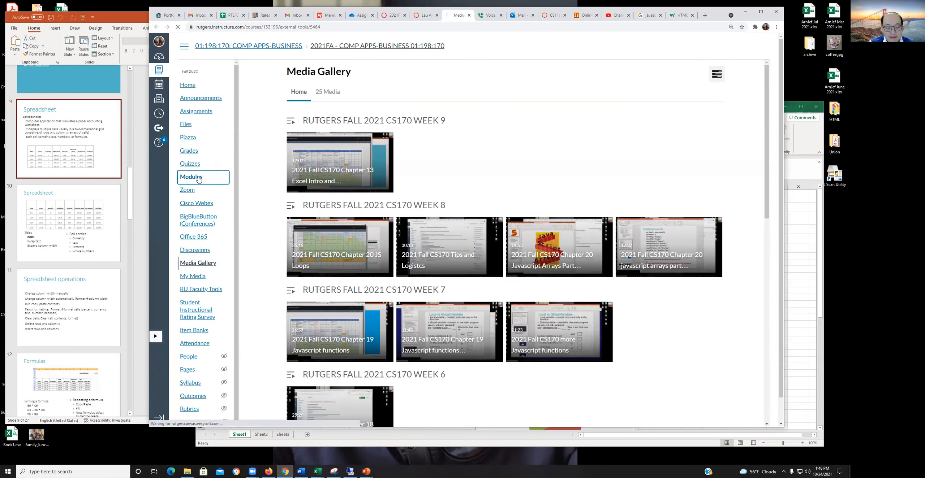
{"action": "scroll", "coordinate": [327, 204], "scroll_direction": "down", "scroll_amount": 8}
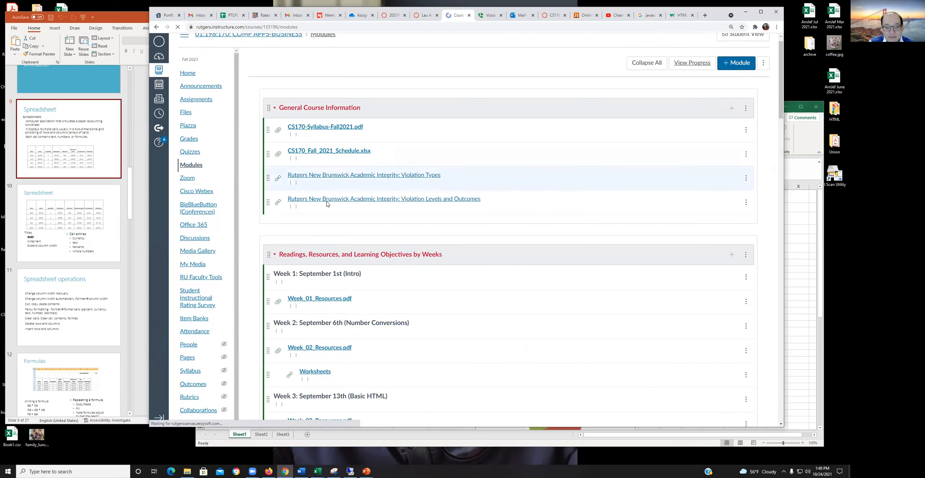
{"action": "scroll", "coordinate": [327, 204], "scroll_direction": "down", "scroll_amount": 6}
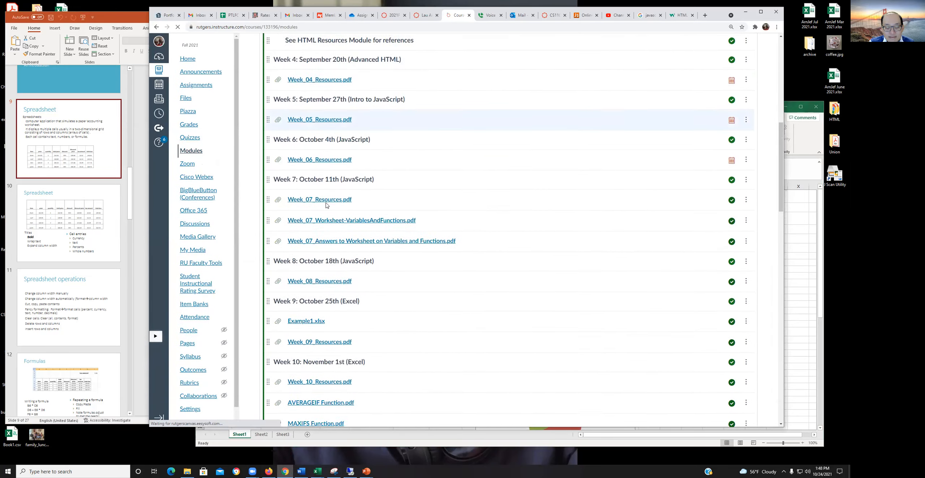
{"action": "scroll", "coordinate": [325, 197], "scroll_direction": "down", "scroll_amount": 1}
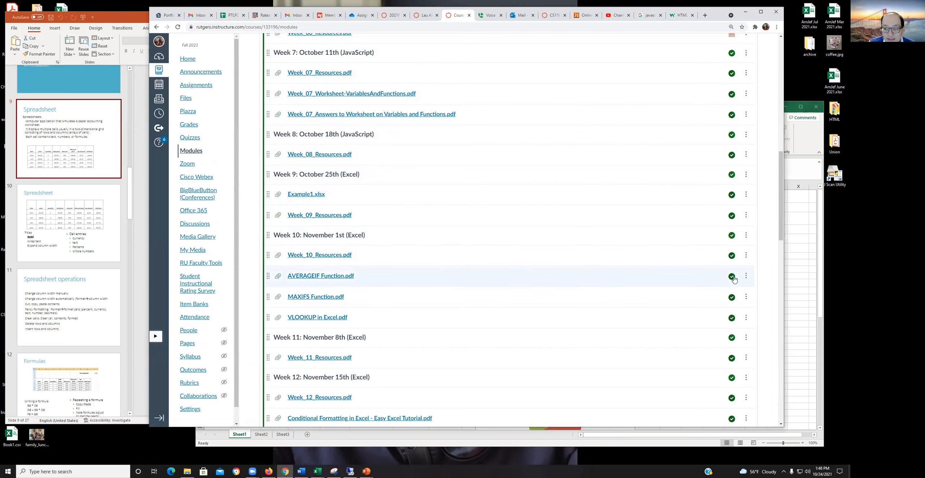
{"action": "left_click", "coordinate": [745, 12]}
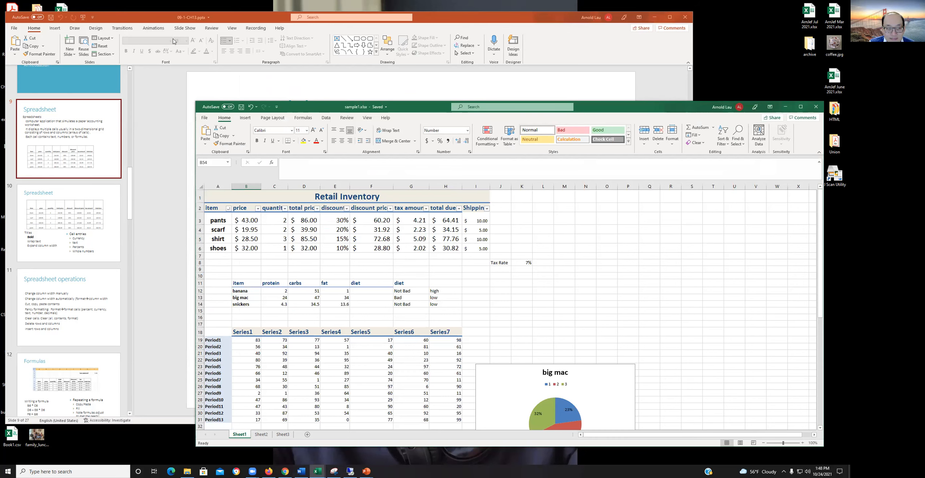
Step: Switch to PowerPoint and select the item price table on the Spreadsheet slide
{"action": "left_click", "coordinate": [170, 25]}
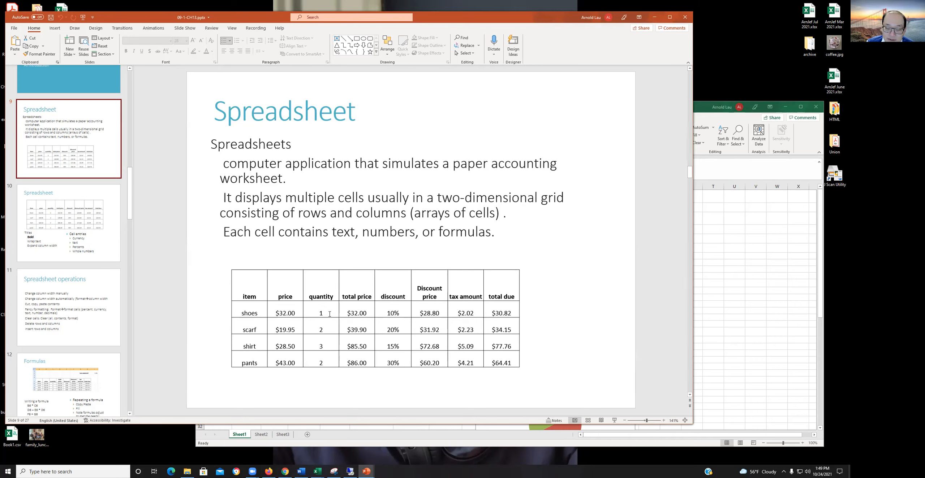
{"action": "left_click", "coordinate": [280, 231]}
{"action": "left_click", "coordinate": [264, 333]}
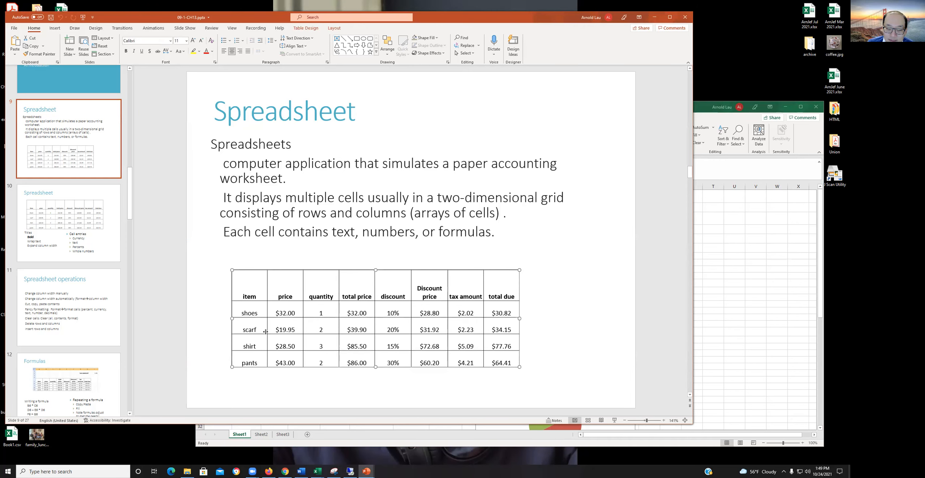
Step: Switch to the sample1.xlsx workbook in Excel, select empty cell R14 and shift the window slightly
{"action": "left_click", "coordinate": [794, 267]}
{"action": "left_click", "coordinate": [586, 219]}
{"action": "left_click", "coordinate": [672, 304]}
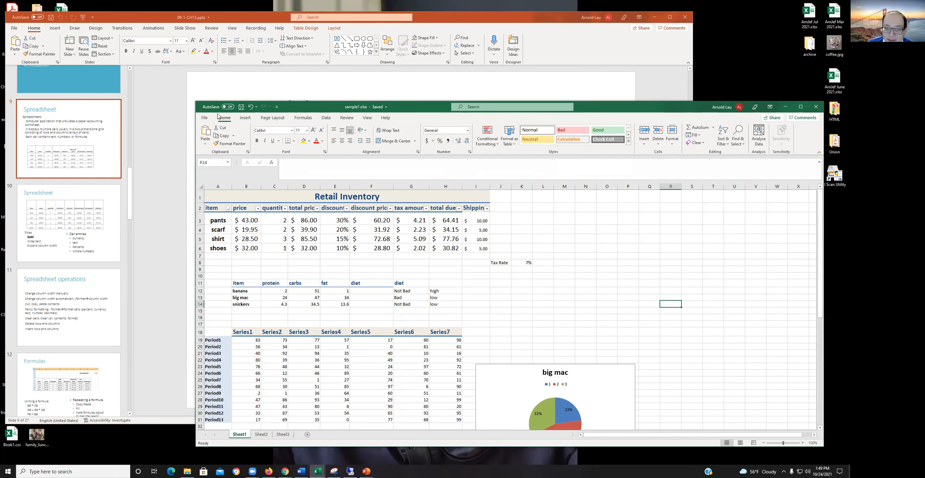
{"action": "left_click_drag", "start_coordinate": [328, 114], "coordinate": [308, 120]}
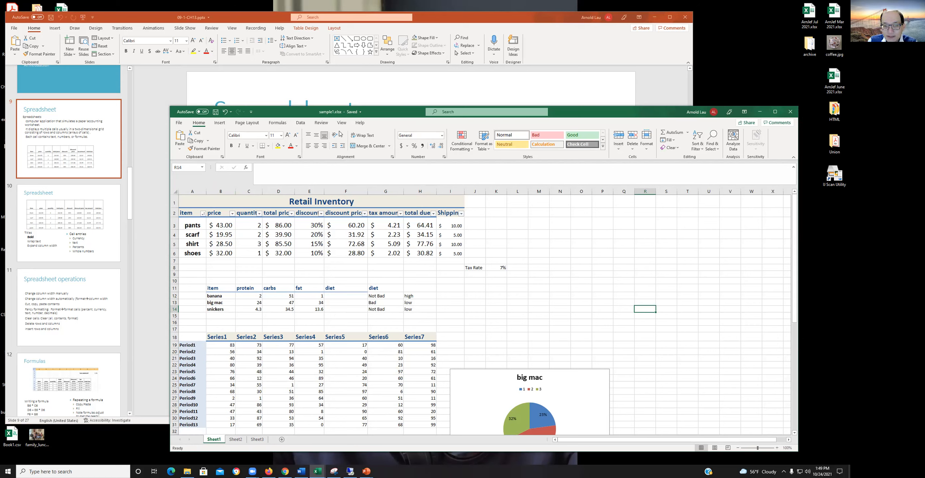
Step: Look over Excel's page layout, formula and data command sets, finishing back on the home commands
{"action": "left_click", "coordinate": [241, 123]}
{"action": "left_click", "coordinate": [278, 123]}
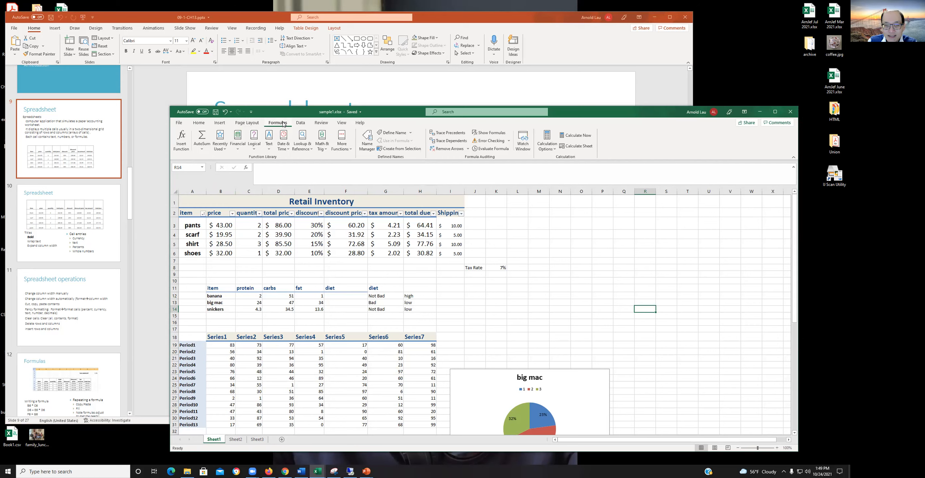
{"action": "left_click", "coordinate": [300, 123]}
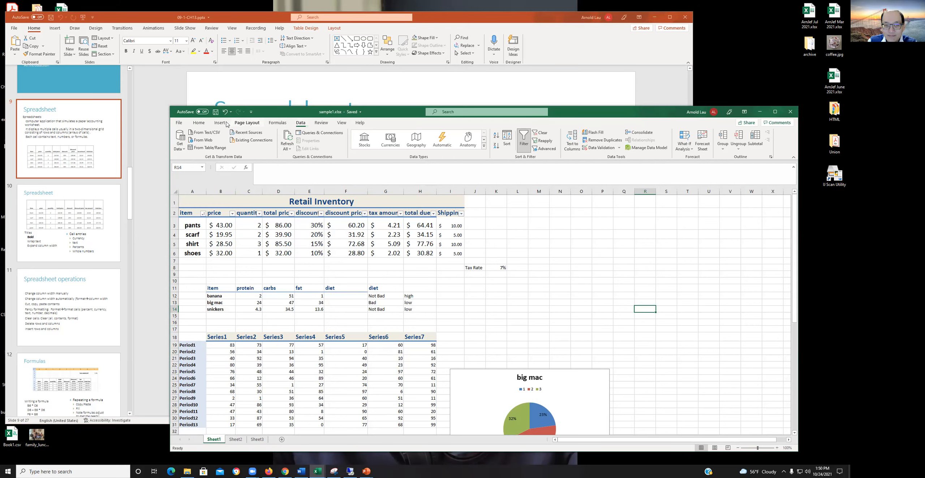
{"action": "left_click", "coordinate": [198, 124]}
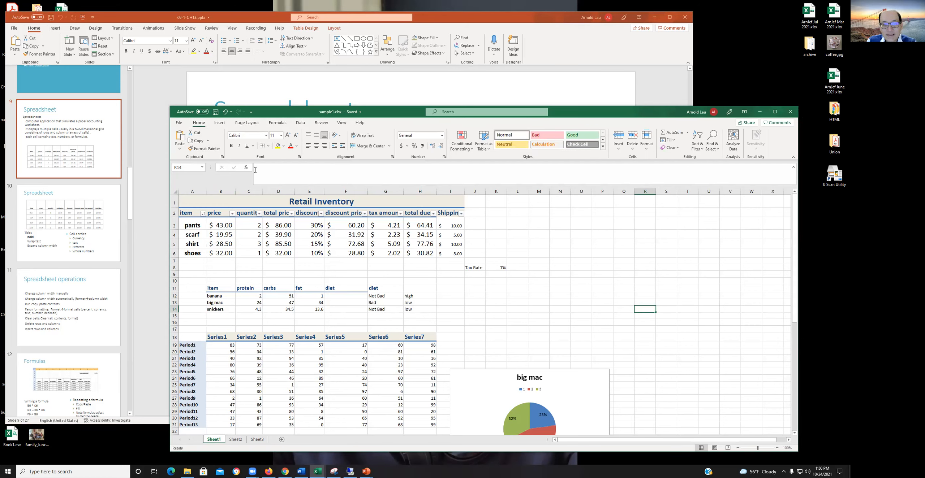
Step: Switch to PowerPoint, revisit the Computing with Spreadsheets slide and return to slide 9 with the item price table
{"action": "left_click", "coordinate": [226, 18]}
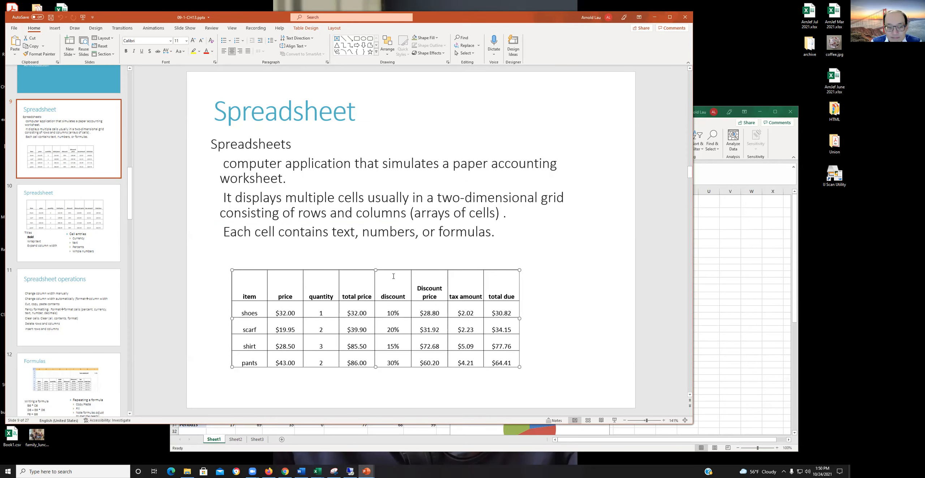
{"action": "scroll", "coordinate": [416, 294], "scroll_direction": "up", "scroll_amount": 2}
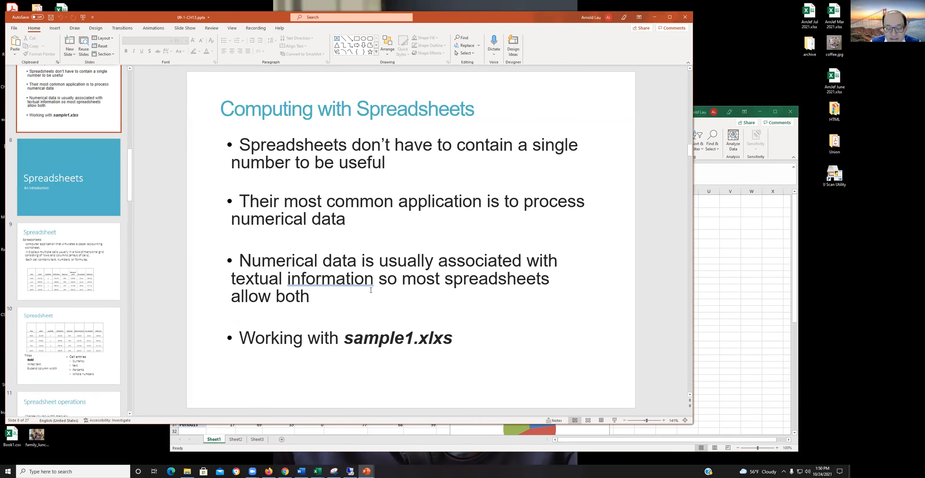
{"action": "left_click", "coordinate": [120, 285]}
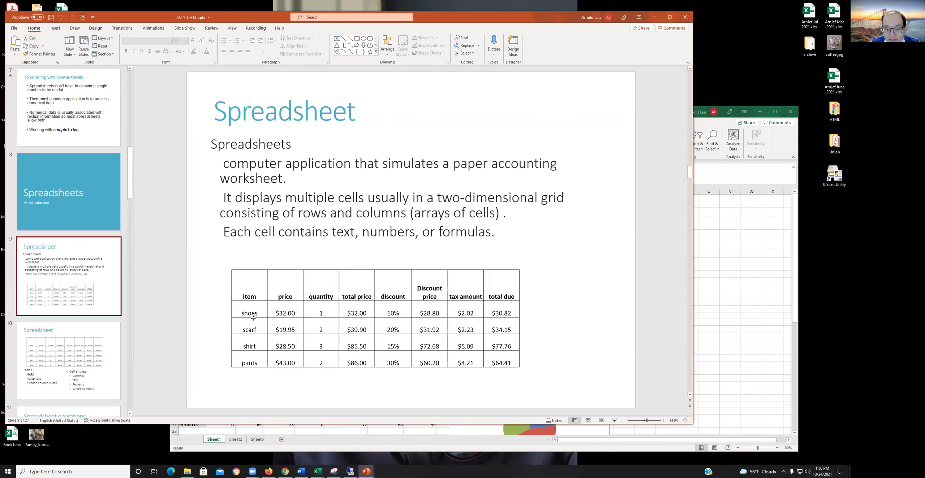
Step: Switch to the sample1.xlsx workbook in Excel, step through item cells A3 to A6 and widen columns C to I to fit their headings
{"action": "left_click", "coordinate": [735, 246]}
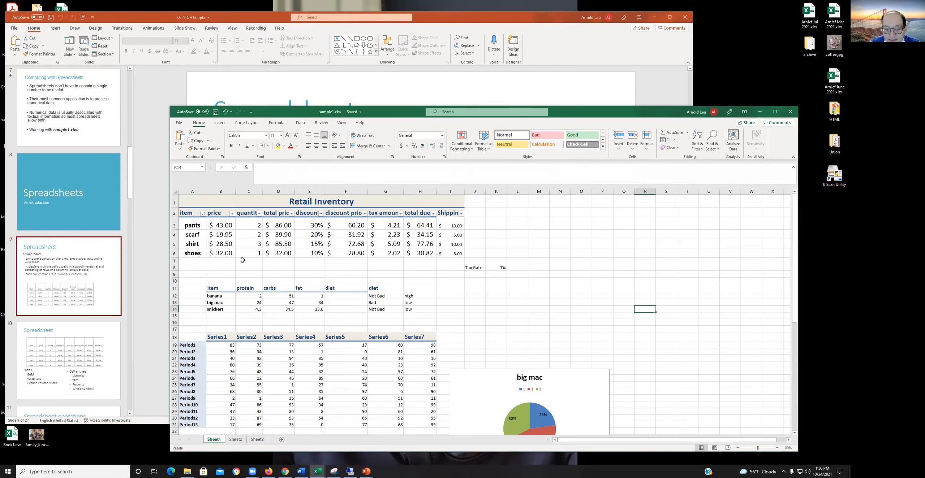
{"action": "left_click", "coordinate": [195, 226]}
{"action": "left_click", "coordinate": [193, 237]}
{"action": "left_click", "coordinate": [195, 245]}
{"action": "left_click", "coordinate": [191, 254]}
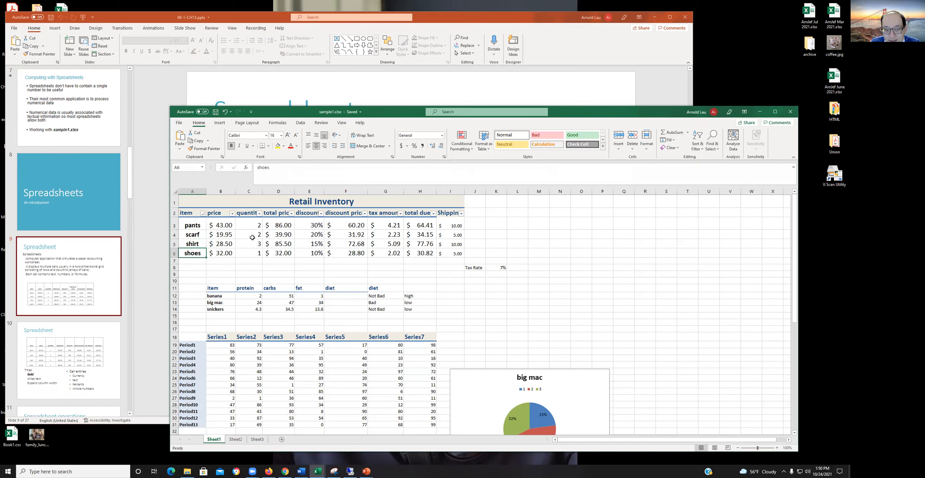
{"action": "left_click_drag", "start_coordinate": [262, 191], "coordinate": [525, 191]}
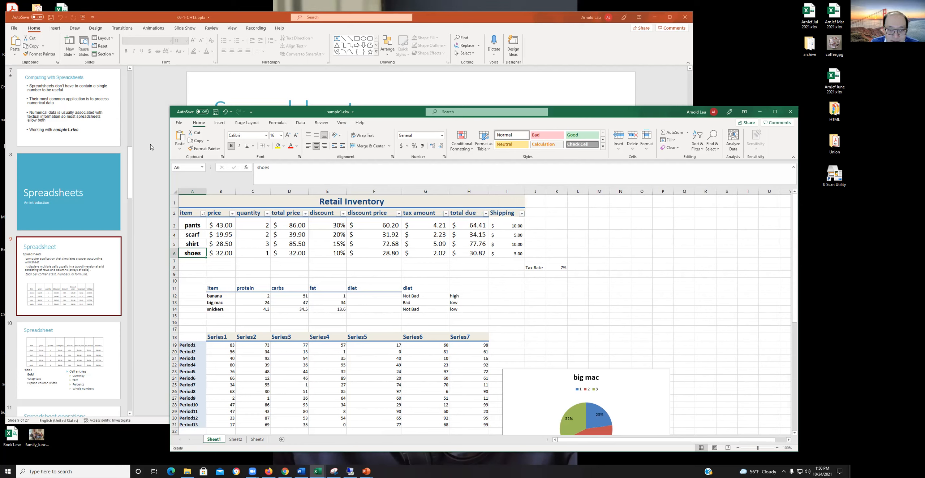
Step: Look over Excel's file management commands and the workbook sharing options, then return to the Retail Inventory sheet
{"action": "left_click", "coordinate": [179, 123]}
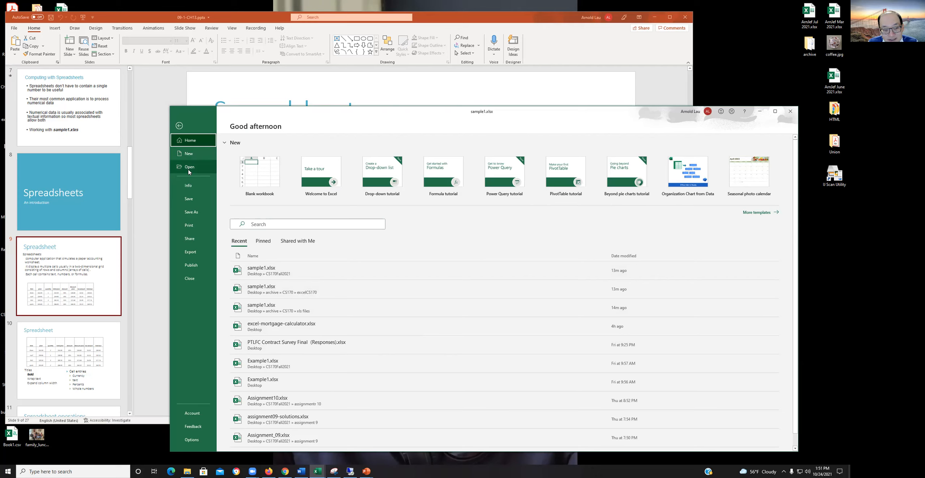
{"action": "left_click", "coordinate": [200, 241]}
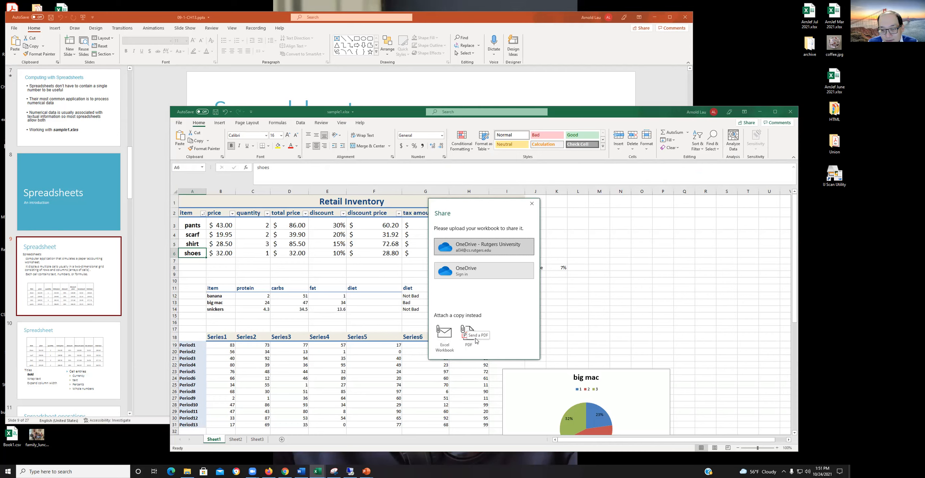
{"action": "left_click", "coordinate": [532, 204]}
{"action": "left_click", "coordinate": [179, 123]}
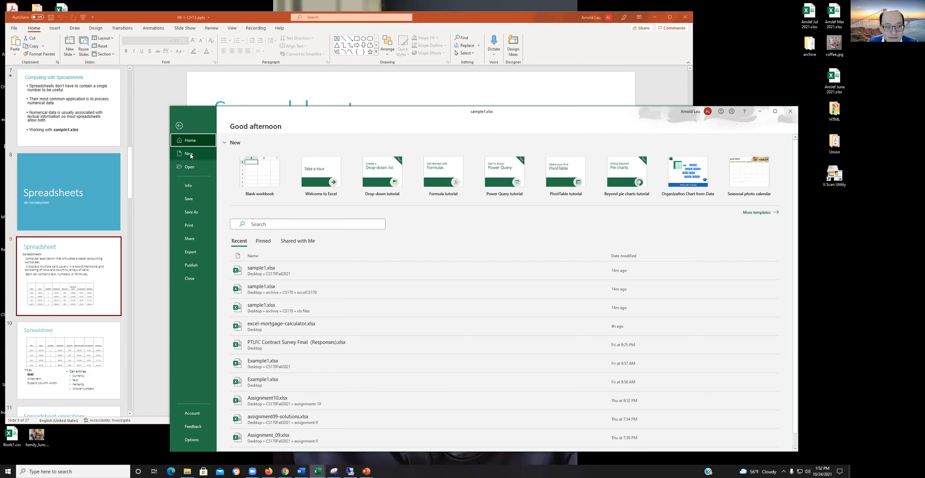
{"action": "left_click", "coordinate": [178, 126]}
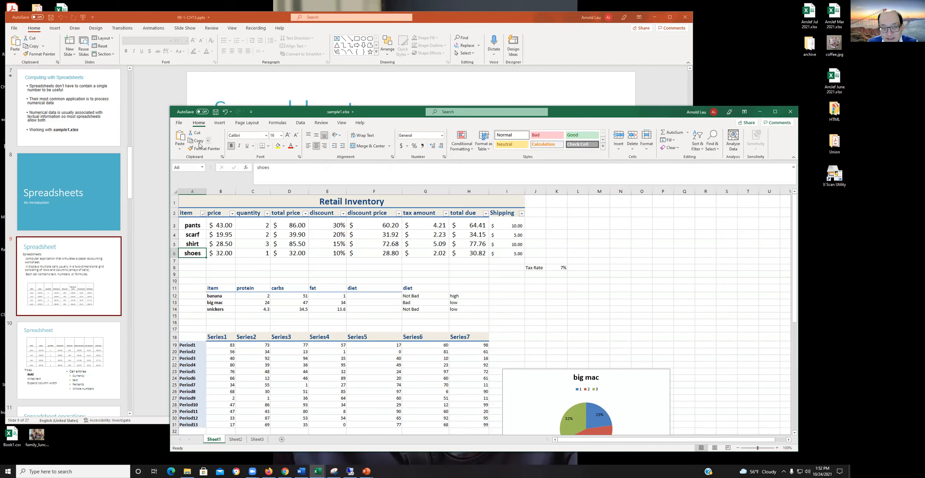
Step: Look over the insert, page layout and home command sets, finishing on the insert commands
{"action": "left_click", "coordinate": [219, 124]}
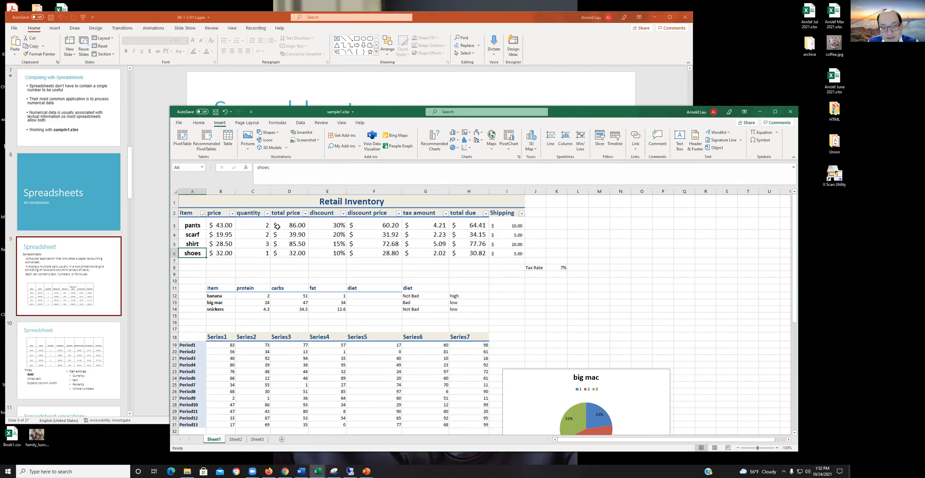
{"action": "left_click", "coordinate": [252, 124]}
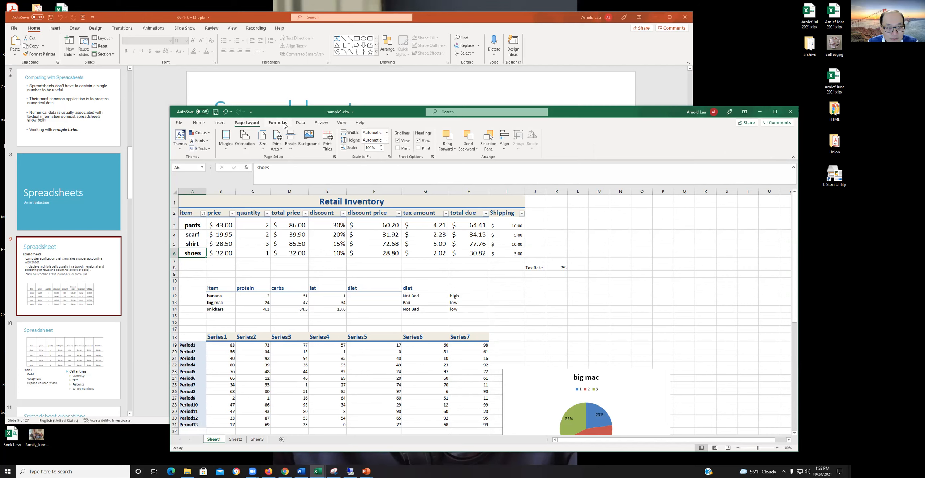
{"action": "left_click", "coordinate": [198, 123]}
{"action": "left_click", "coordinate": [220, 123]}
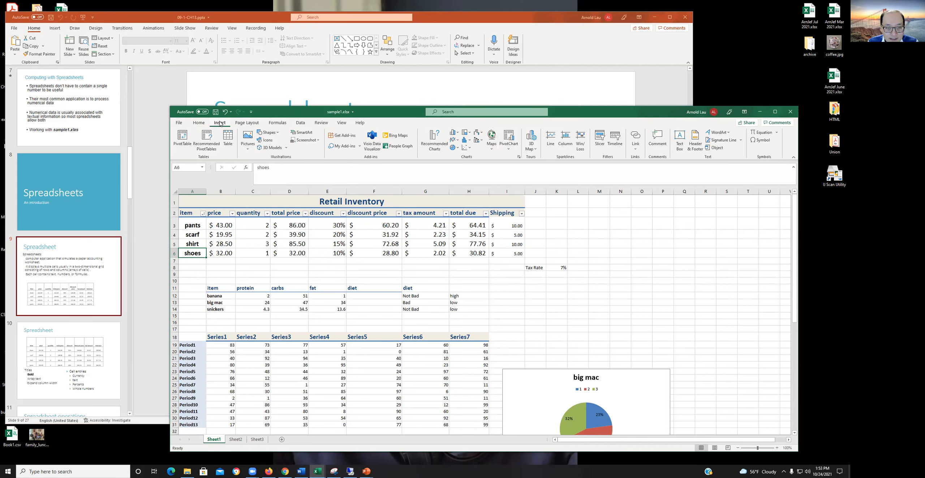
Step: Examine Excel's function library, covering the financial, logical, text, date and time, math and trig, information and statistical functions
{"action": "left_click", "coordinate": [282, 124]}
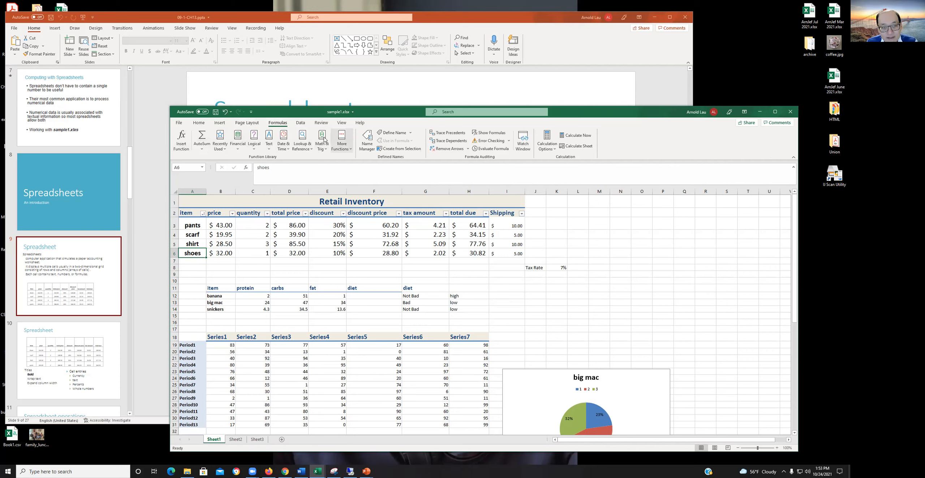
{"action": "left_click", "coordinate": [237, 148]}
{"action": "scroll", "coordinate": [255, 217], "scroll_direction": "down", "scroll_amount": 4}
{"action": "scroll", "coordinate": [254, 217], "scroll_direction": "down", "scroll_amount": 5}
{"action": "scroll", "coordinate": [254, 216], "scroll_direction": "up", "scroll_amount": 9}
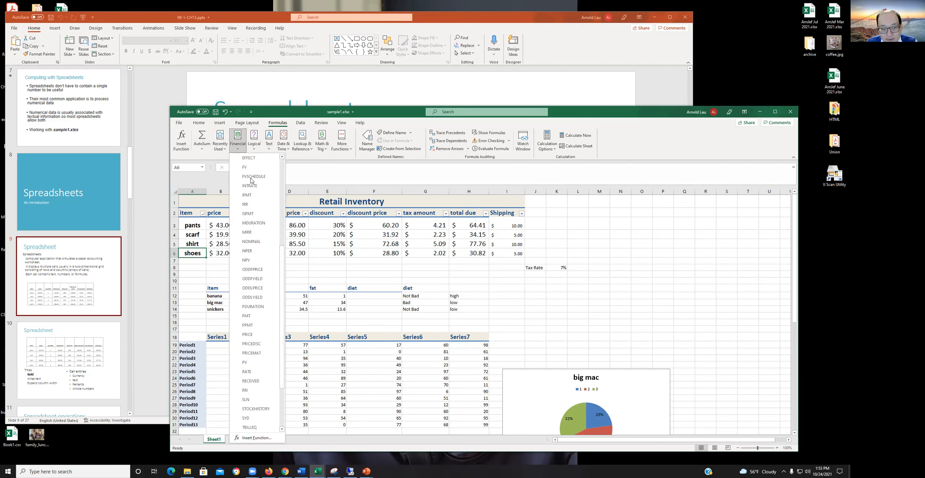
{"action": "left_click", "coordinate": [253, 146]}
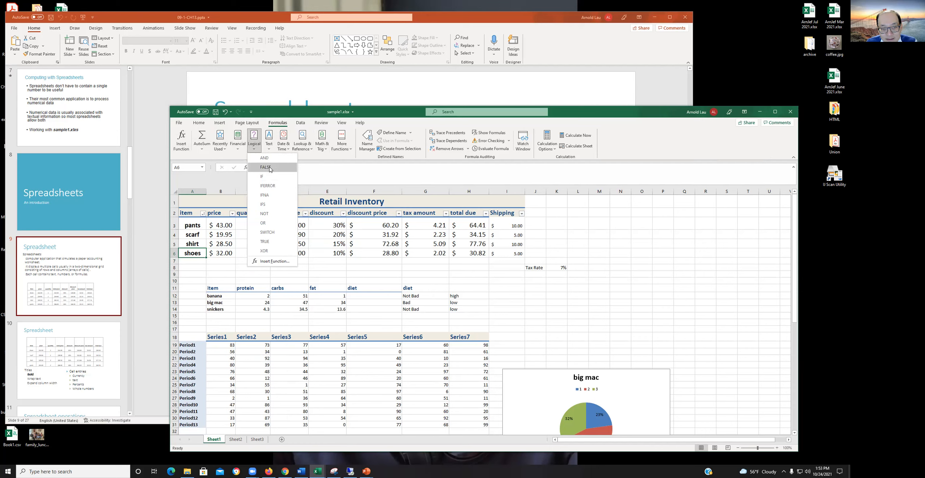
{"action": "left_click", "coordinate": [273, 140]}
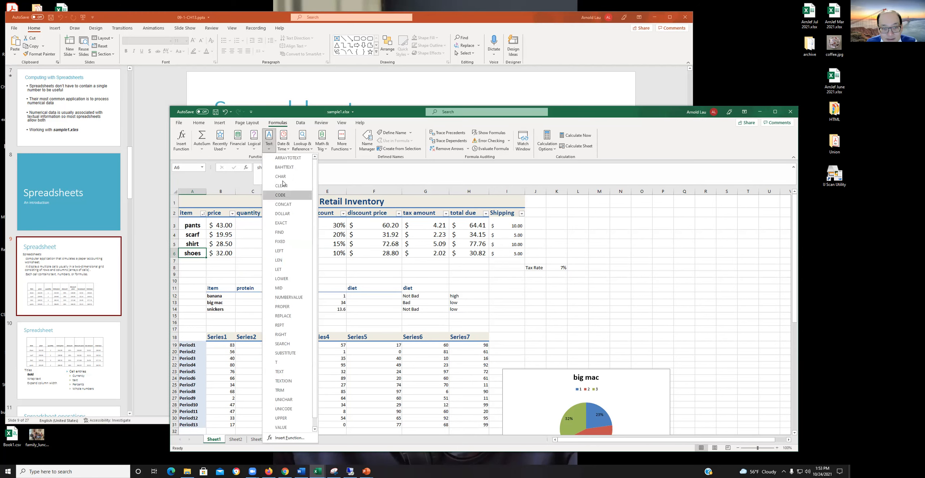
{"action": "left_click", "coordinate": [284, 138]}
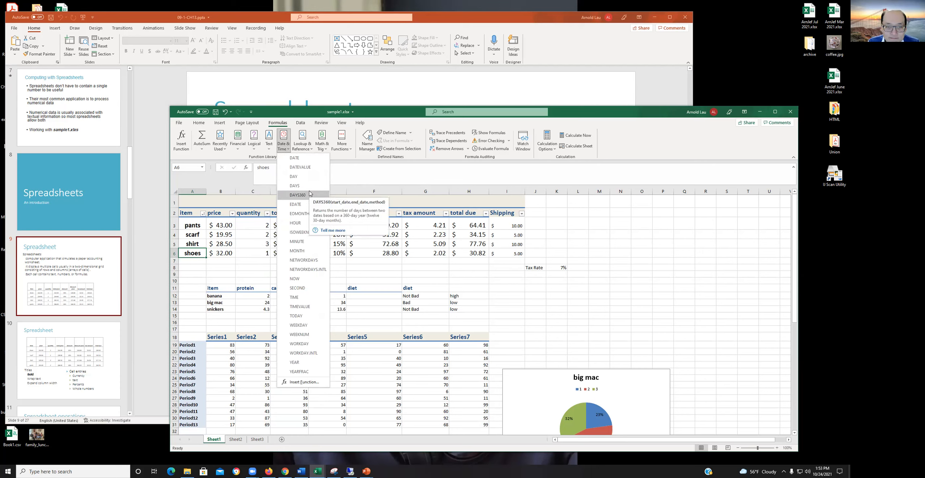
{"action": "left_click", "coordinate": [322, 139]}
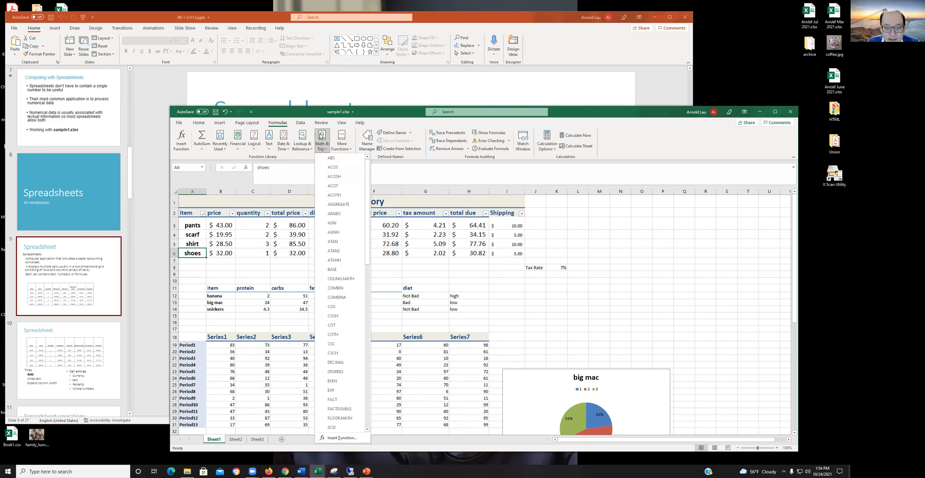
{"action": "scroll", "coordinate": [340, 195], "scroll_direction": "down", "scroll_amount": 10}
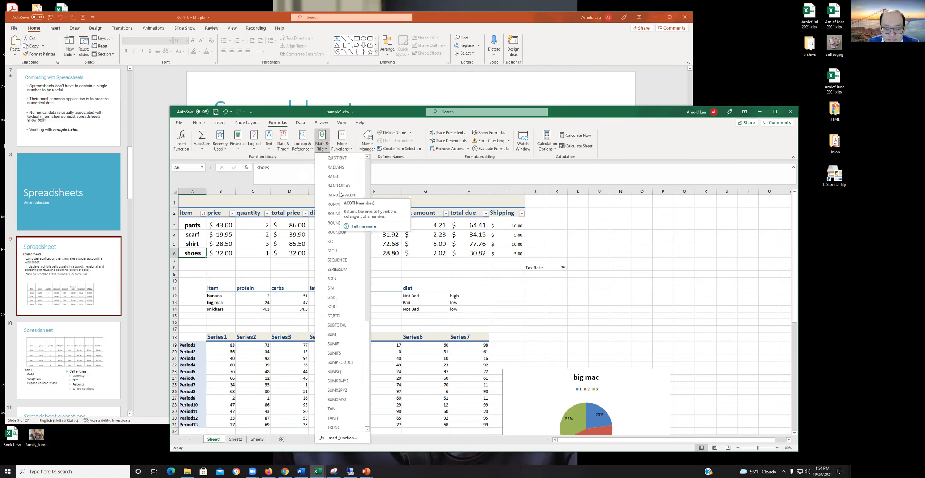
{"action": "scroll", "coordinate": [336, 188], "scroll_direction": "up", "scroll_amount": 10}
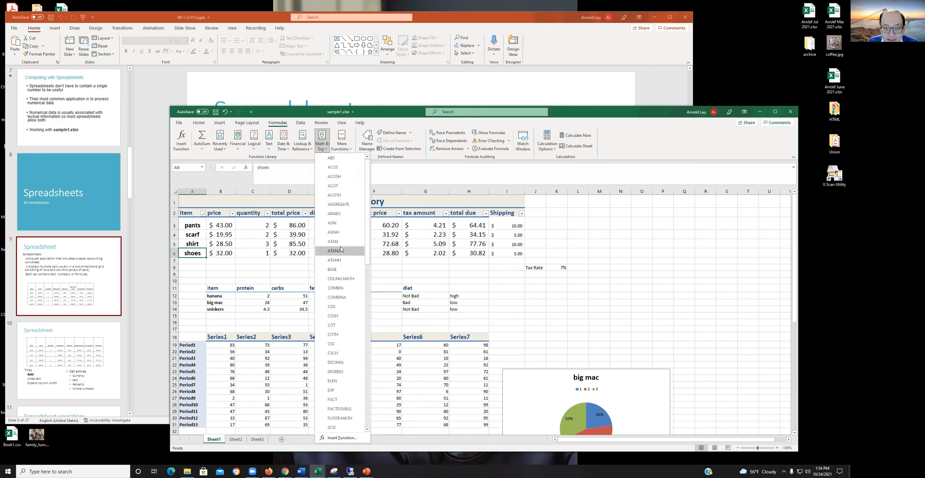
{"action": "left_click", "coordinate": [347, 151]}
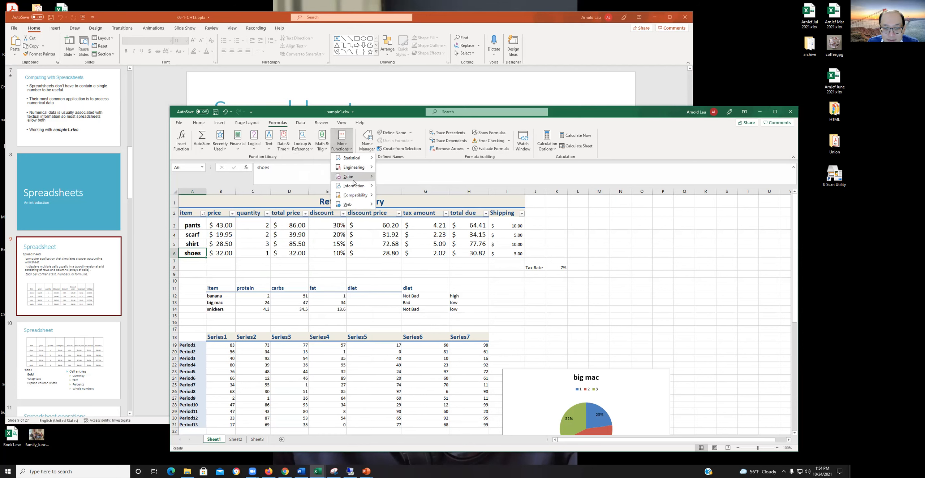
{"action": "mouse_move", "coordinate": [355, 187]}
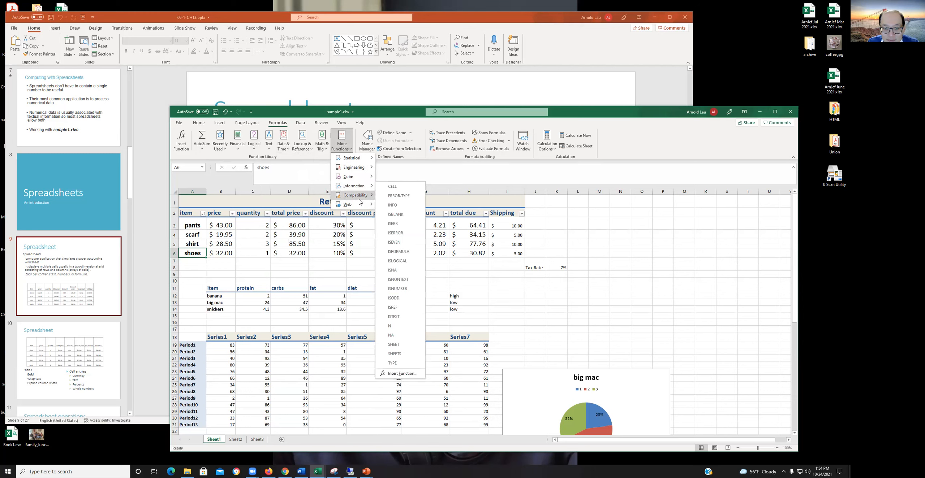
{"action": "mouse_move", "coordinate": [353, 159]}
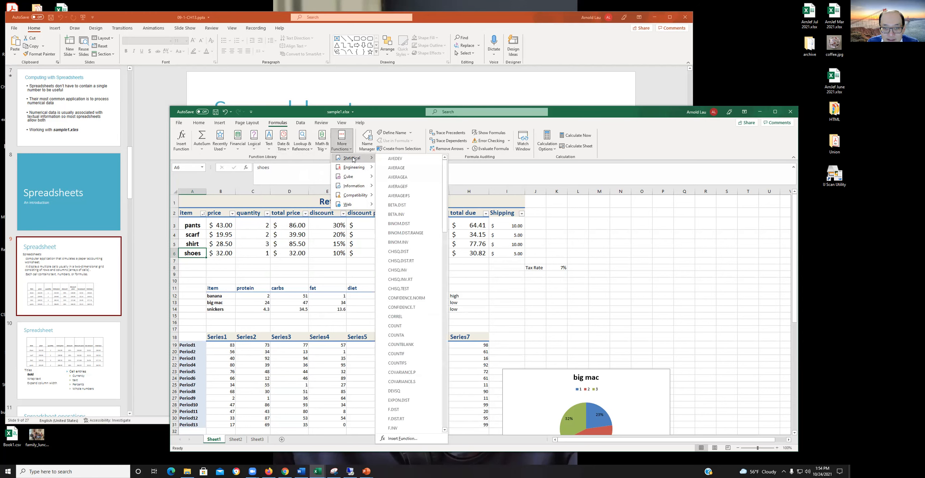
{"action": "left_click", "coordinate": [375, 115]}
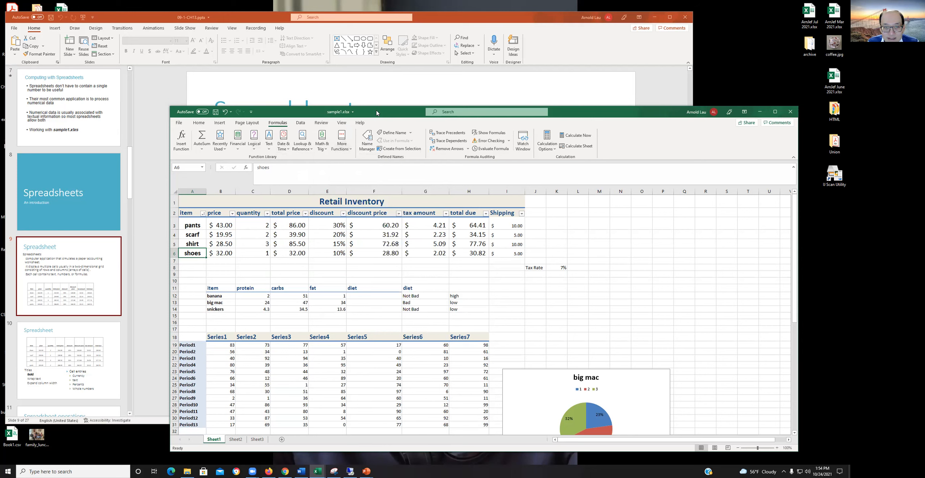
Step: Look over Excel's data and review command sets, dismissing the notice about changed comments
{"action": "left_click", "coordinate": [301, 124]}
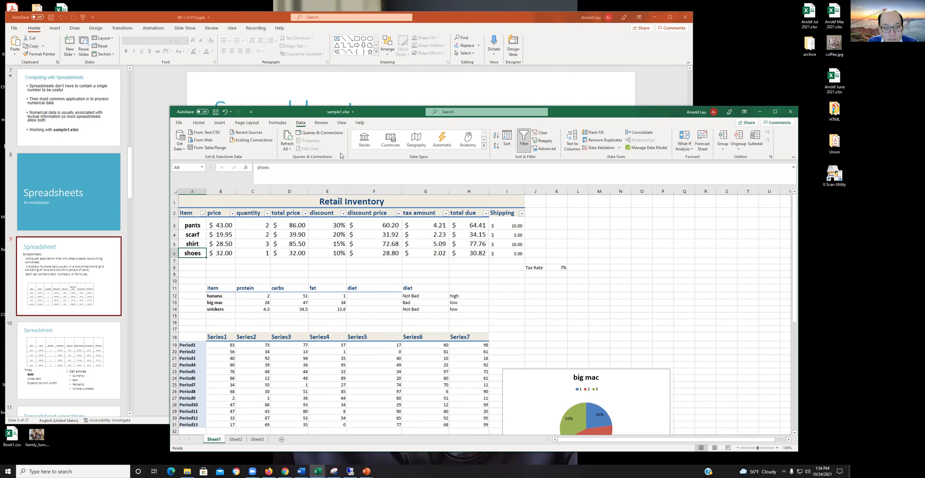
{"action": "left_click", "coordinate": [322, 123]}
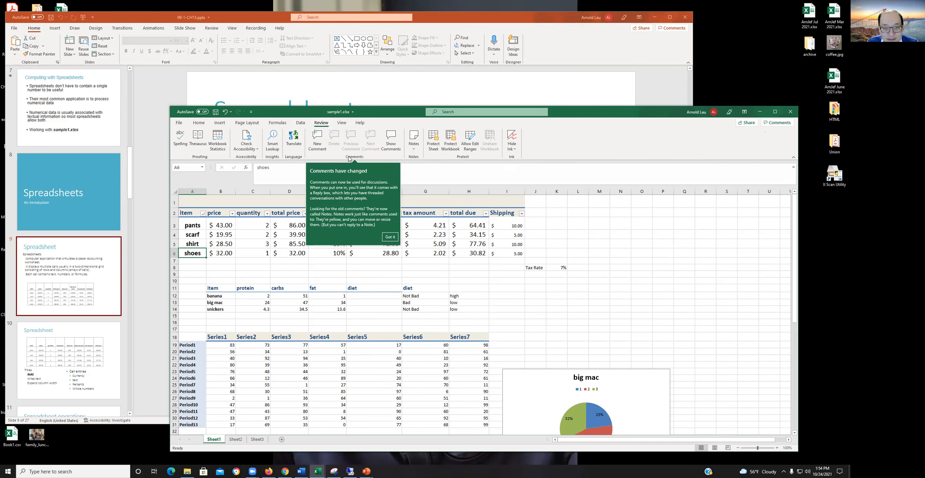
{"action": "left_click", "coordinate": [390, 238]}
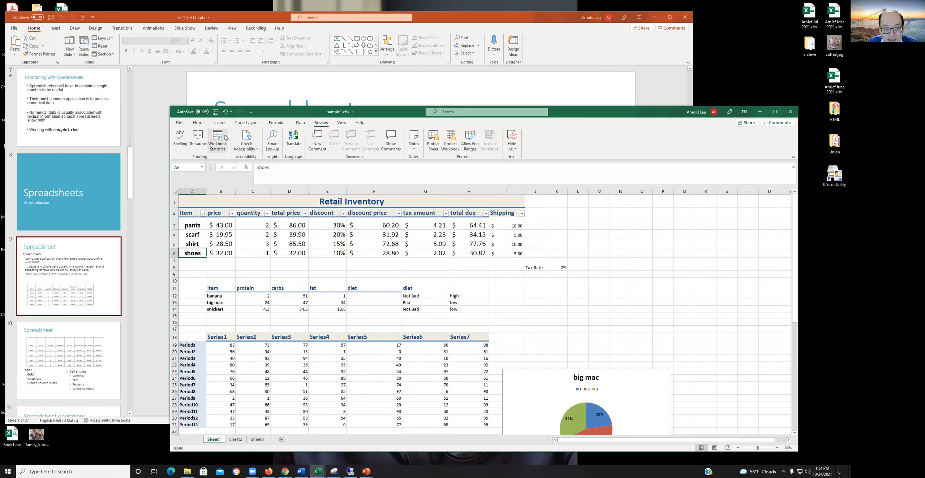
Step: Set the worksheet's zoom to a custom magnification of 150% and return to the home commands
{"action": "left_click", "coordinate": [340, 124]}
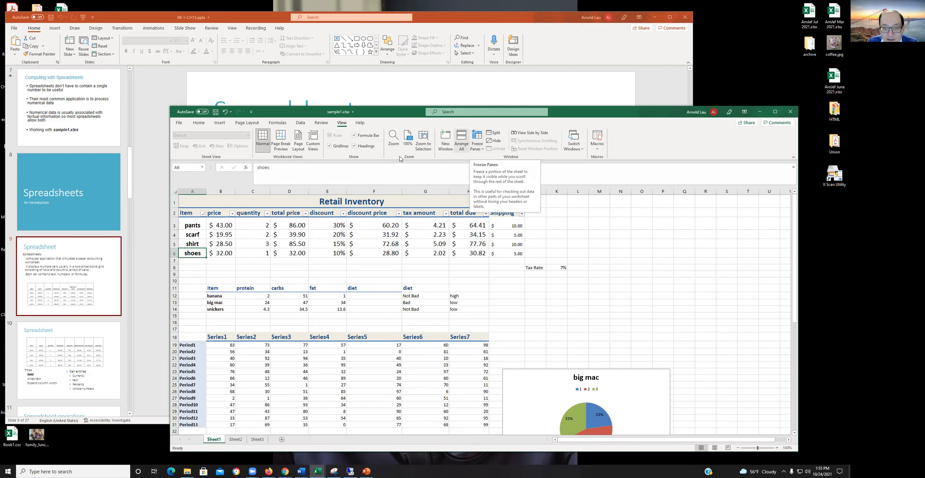
{"action": "left_click", "coordinate": [397, 145]}
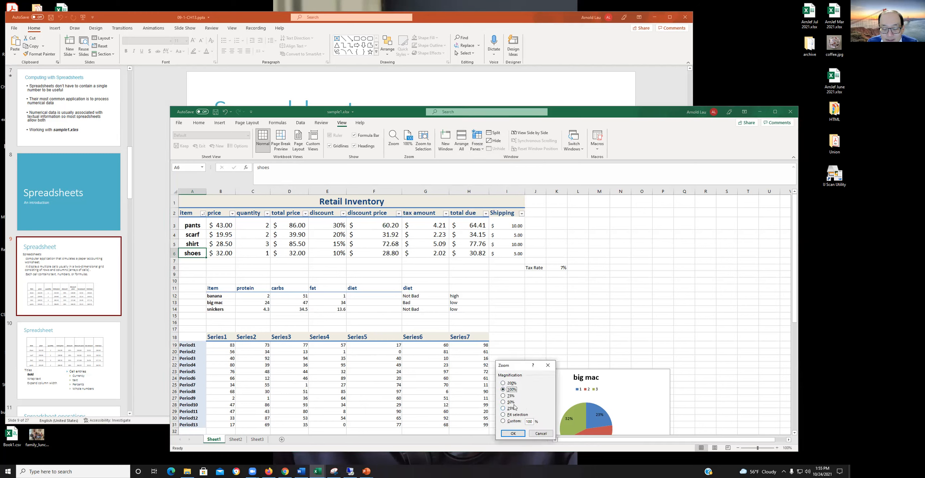
{"action": "left_click", "coordinate": [503, 422]}
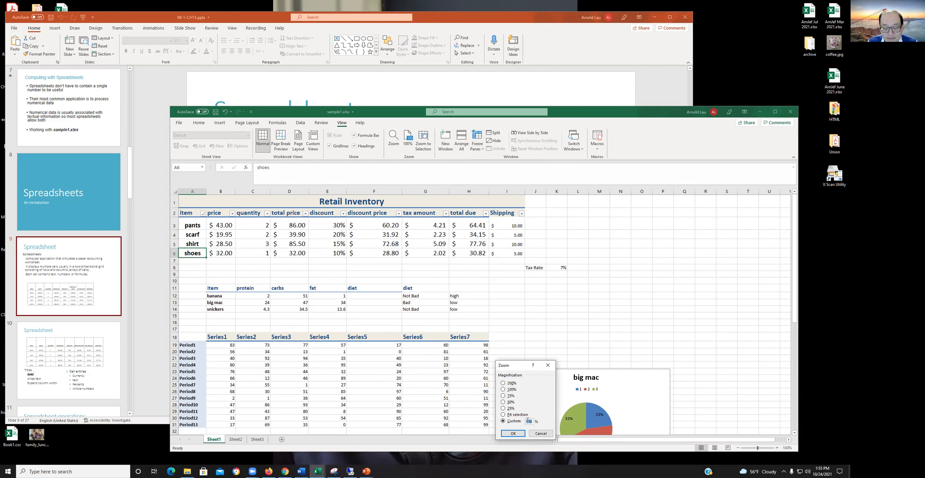
{"action": "type", "text": "1"}
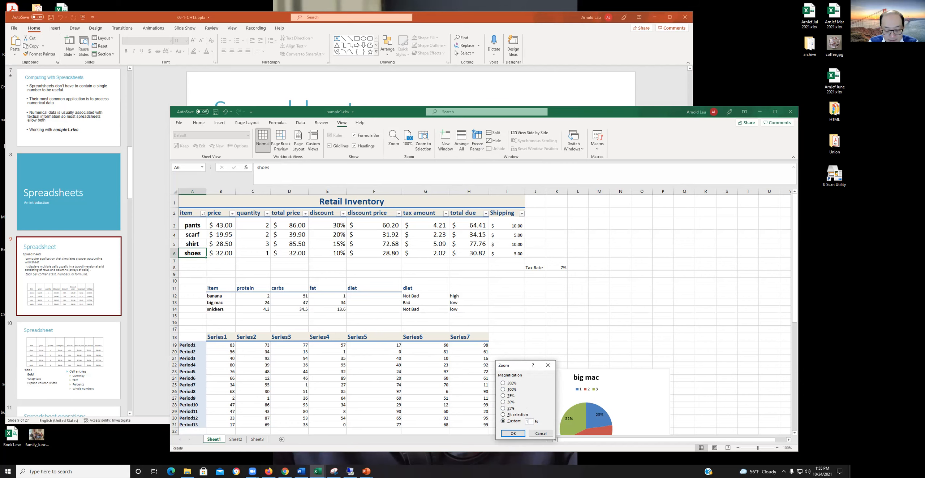
{"action": "type", "text": "50"}
{"action": "key", "text": "Return"}
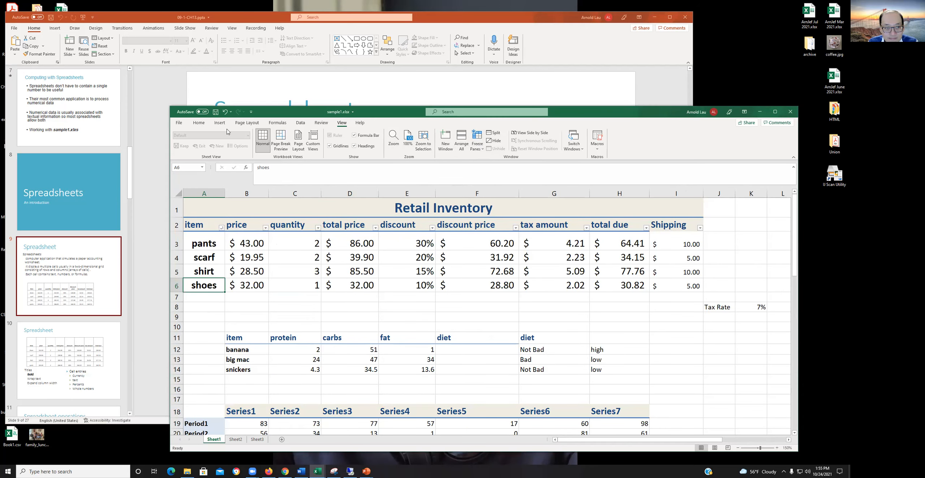
{"action": "left_click", "coordinate": [198, 123]}
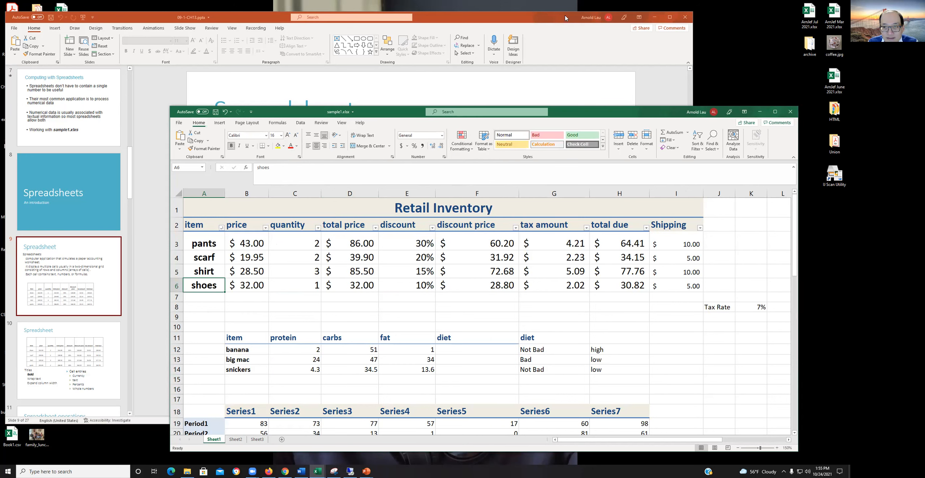
Step: Switch to PowerPoint to review slide 10 on titles and cell entries, then go back to the sample1.xlsx workbook in Excel
{"action": "left_click", "coordinate": [143, 227]}
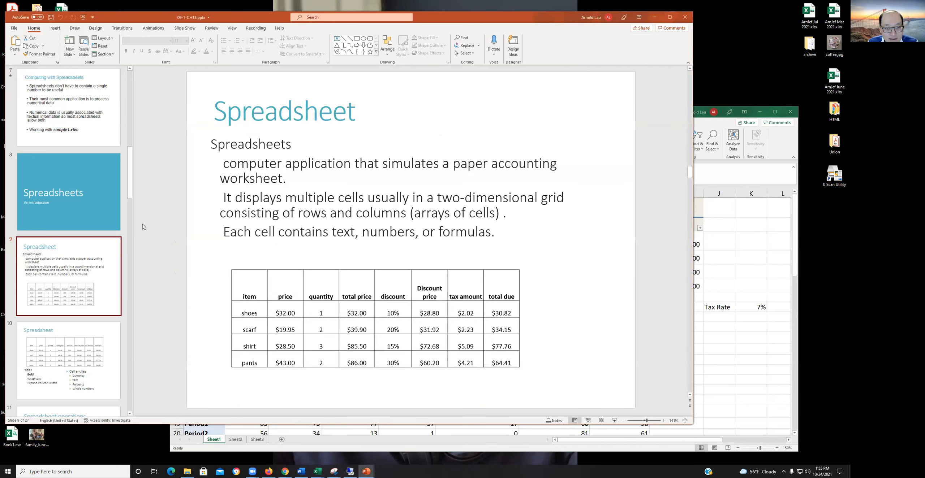
{"action": "scroll", "coordinate": [201, 255], "scroll_direction": "down", "scroll_amount": 1}
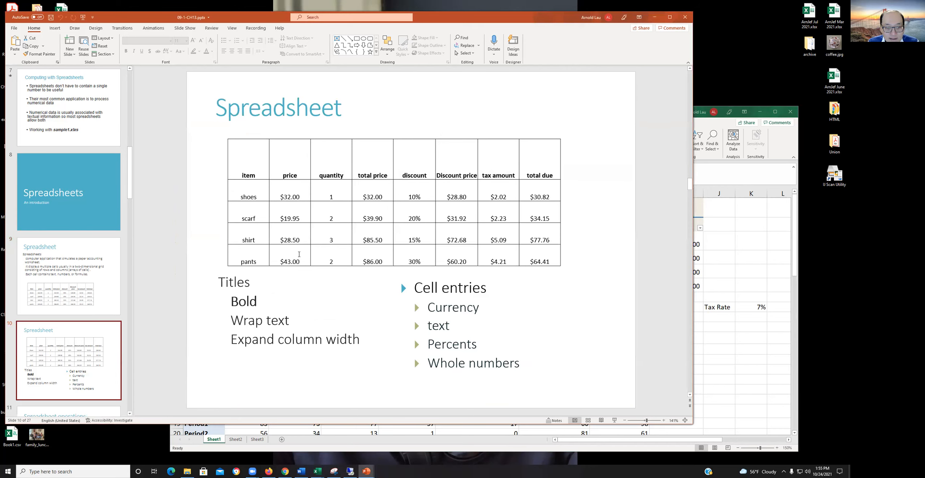
{"action": "scroll", "coordinate": [124, 259], "scroll_direction": "down", "scroll_amount": 1}
{"action": "scroll", "coordinate": [111, 234], "scroll_direction": "up", "scroll_amount": 2}
{"action": "scroll", "coordinate": [110, 234], "scroll_direction": "up", "scroll_amount": 1}
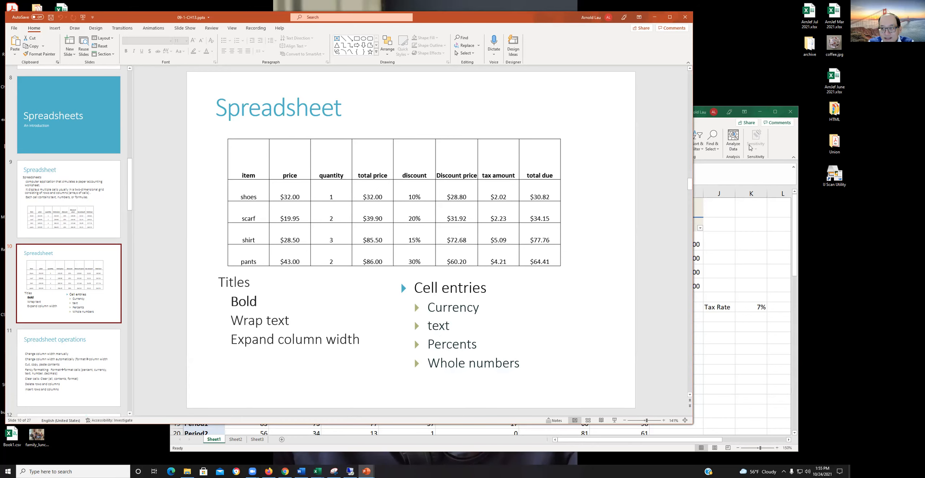
{"action": "left_click", "coordinate": [768, 171]}
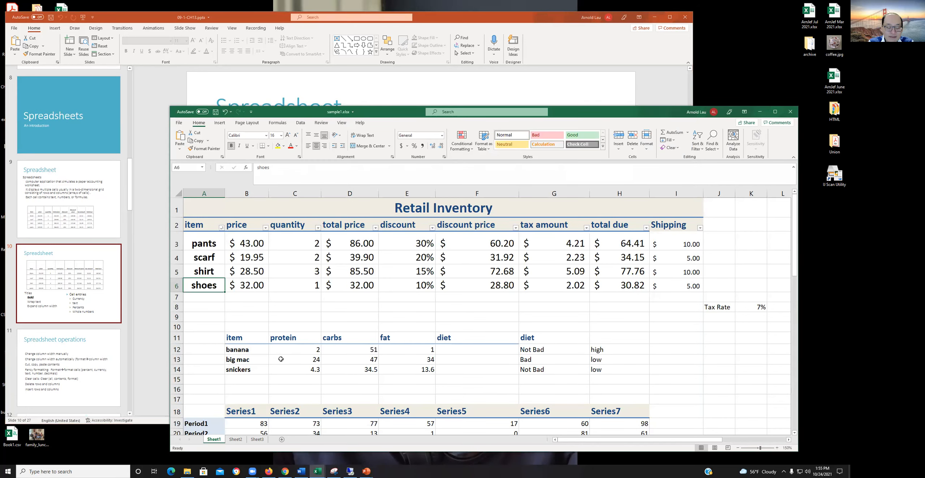
Step: Set the vertical text alignment of the item names in A3:A6 to Center and check the individual cells
{"action": "left_click_drag", "start_coordinate": [192, 242], "coordinate": [202, 282]}
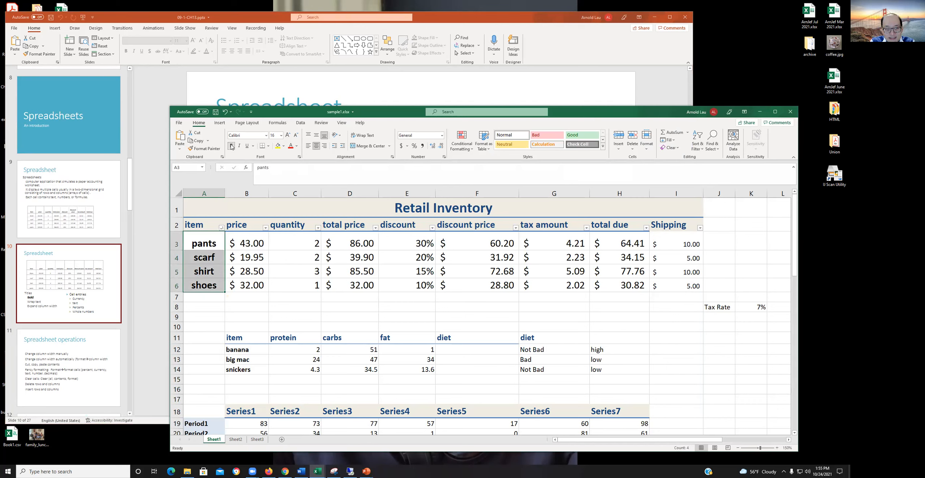
{"action": "right_click", "coordinate": [208, 251]}
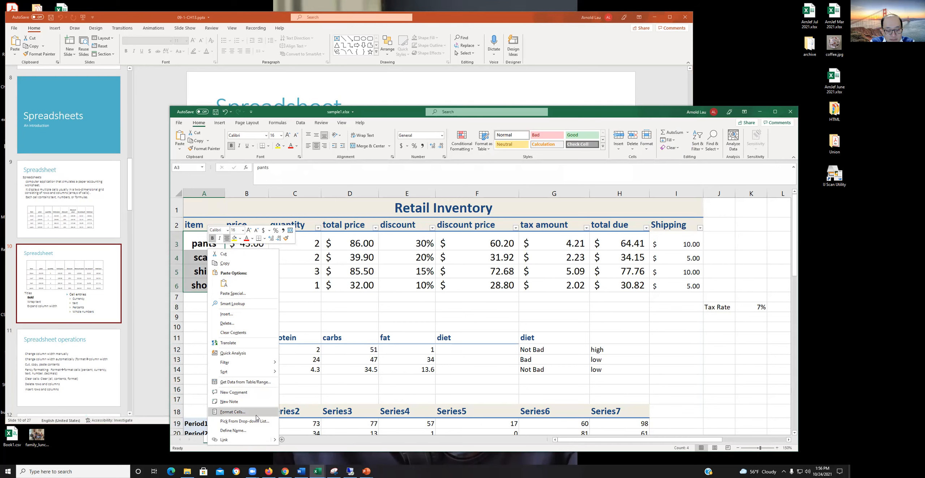
{"action": "key", "text": "Escape"}
{"action": "key", "text": "ctrl+1"}
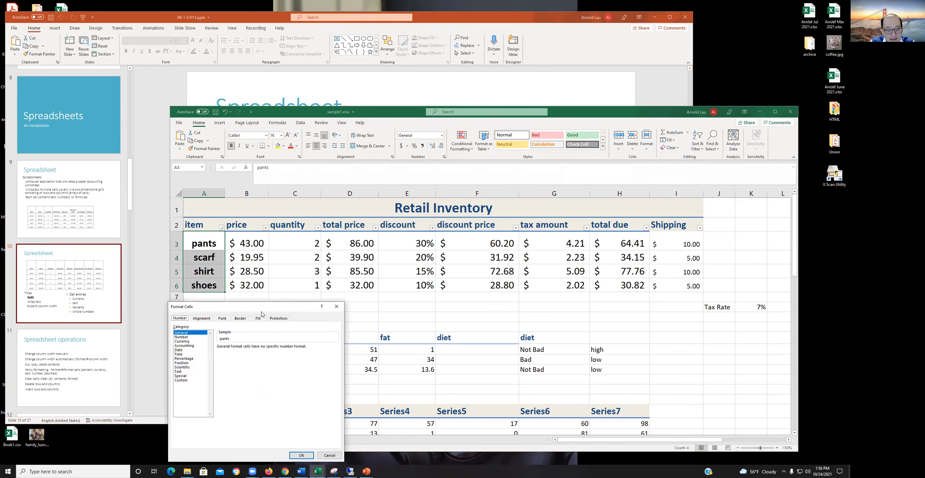
{"action": "left_click_drag", "start_coordinate": [262, 307], "coordinate": [429, 162]}
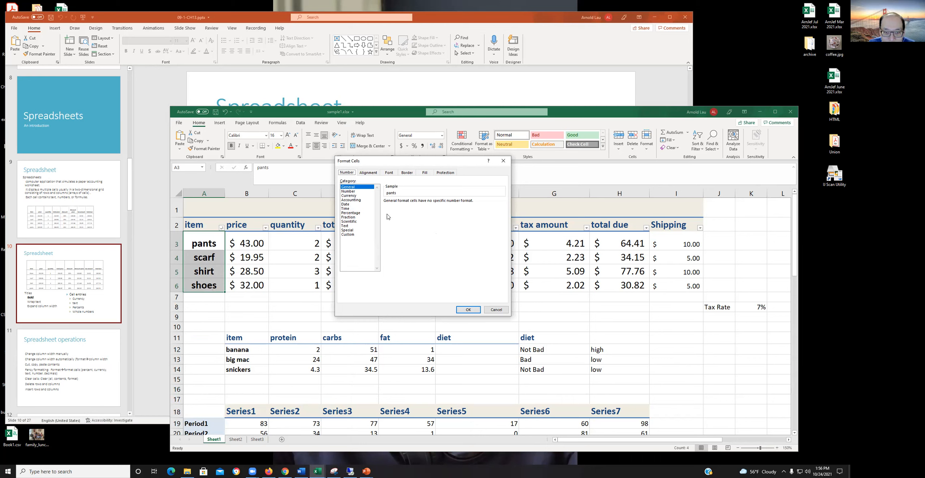
{"action": "left_click", "coordinate": [368, 172]}
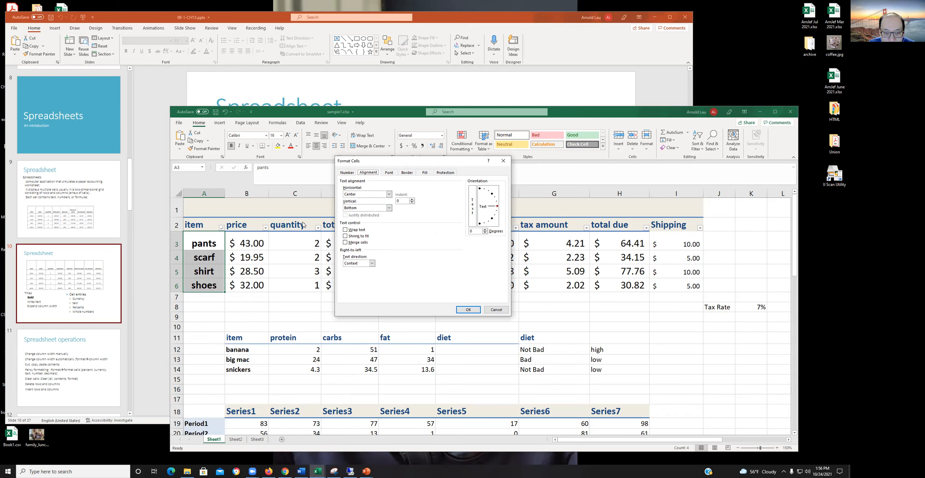
{"action": "left_click", "coordinate": [389, 208]}
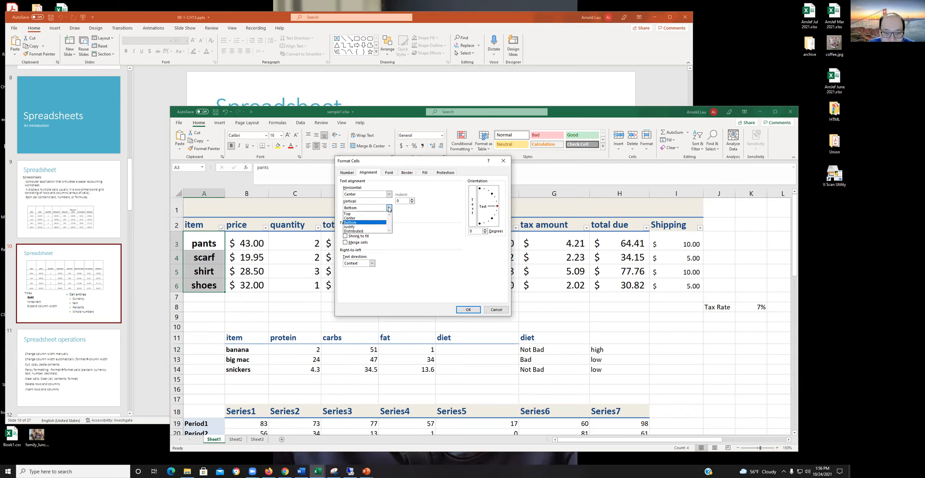
{"action": "left_click", "coordinate": [376, 219]}
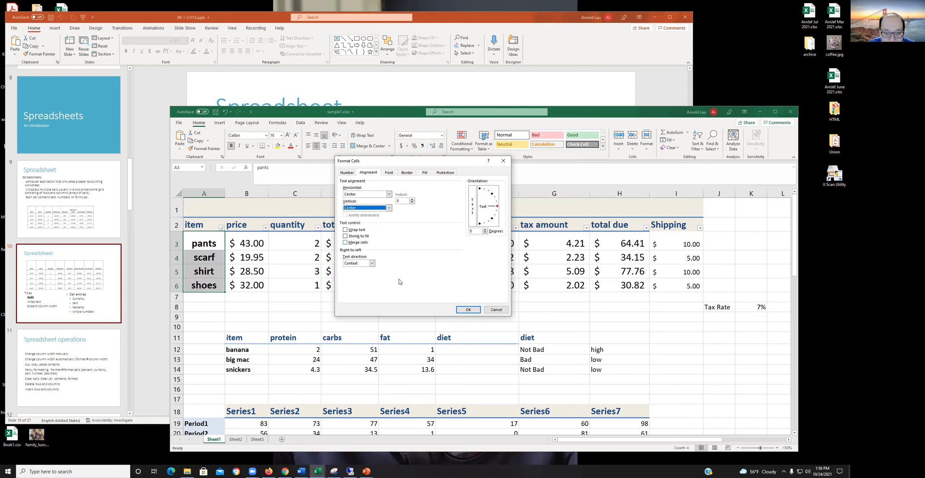
{"action": "left_click", "coordinate": [467, 310]}
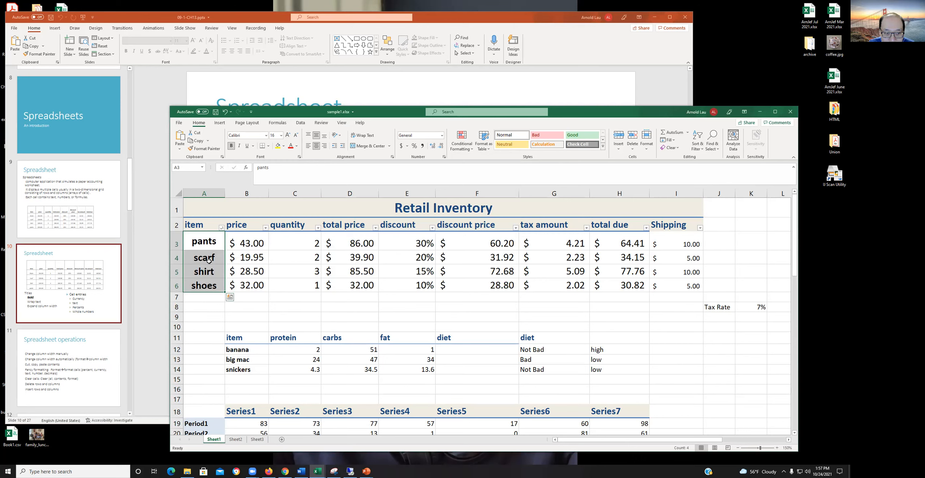
{"action": "left_click", "coordinate": [209, 259]}
{"action": "left_click", "coordinate": [207, 274]}
{"action": "left_click", "coordinate": [205, 285]}
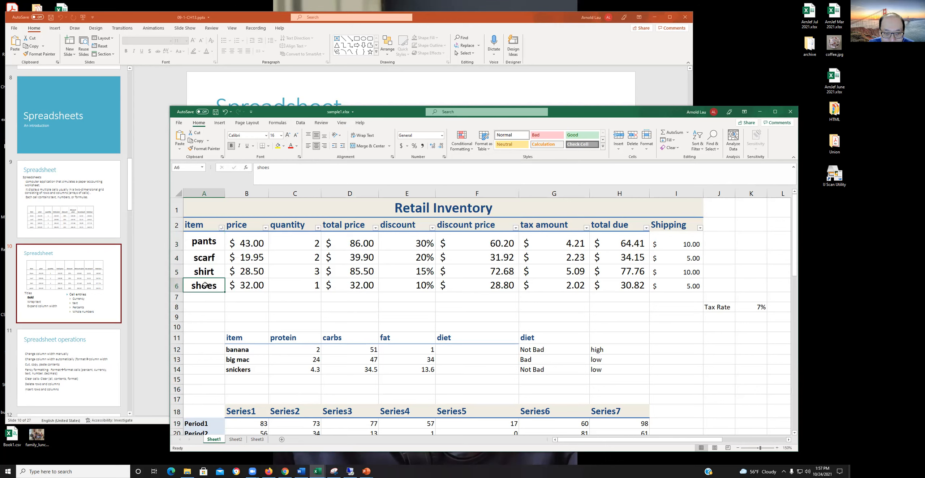
Step: Look over the number format commands and accounting currency choices for the prices in B3:B6
{"action": "left_click_drag", "start_coordinate": [253, 241], "coordinate": [248, 290]}
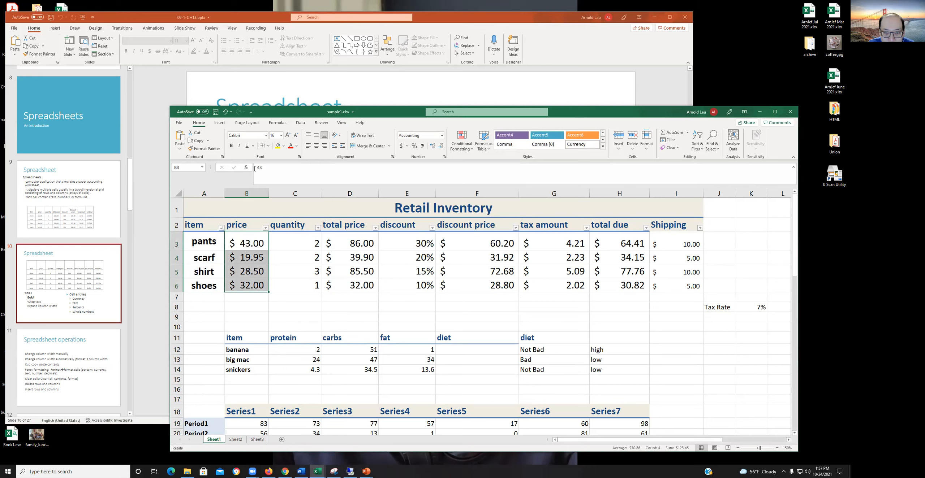
{"action": "right_click", "coordinate": [257, 259]}
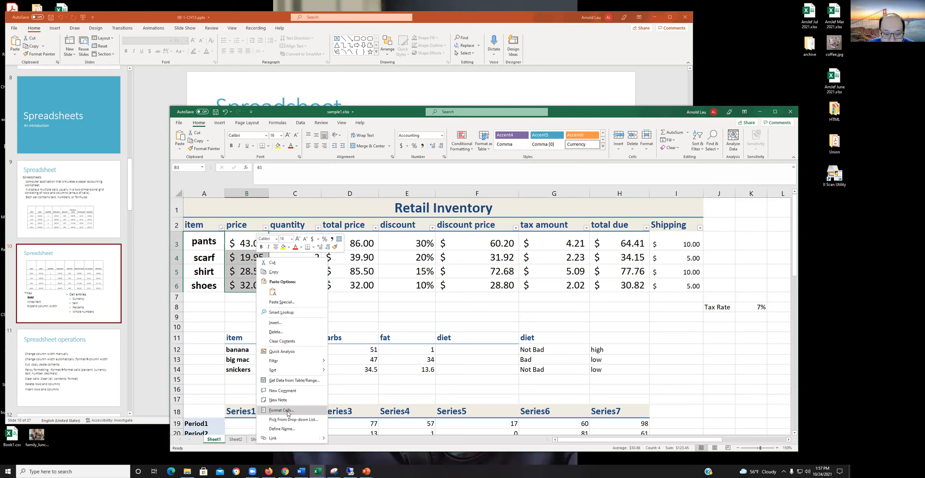
{"action": "left_click", "coordinate": [395, 116]}
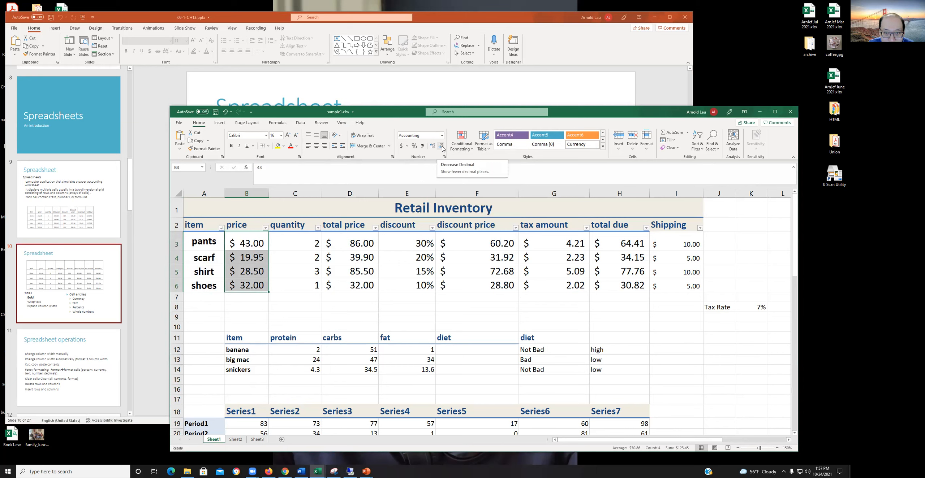
{"action": "left_click", "coordinate": [407, 146]}
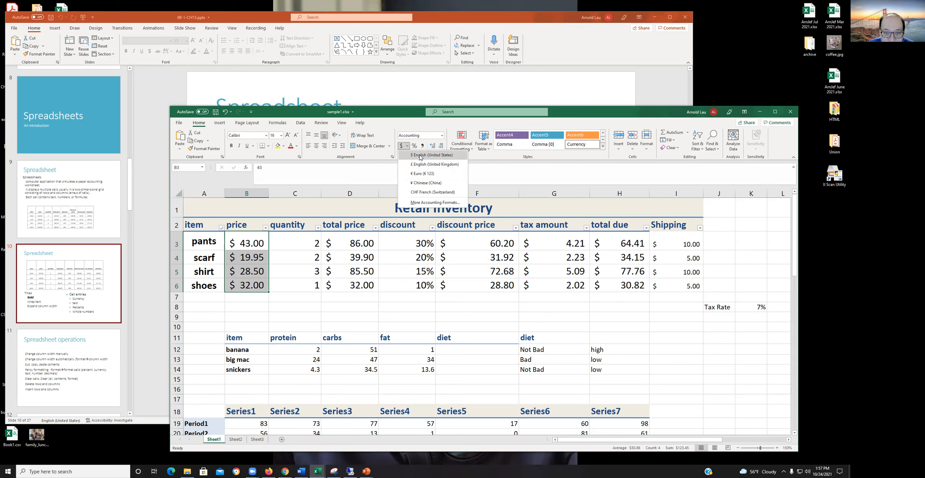
{"action": "left_click", "coordinate": [402, 158]}
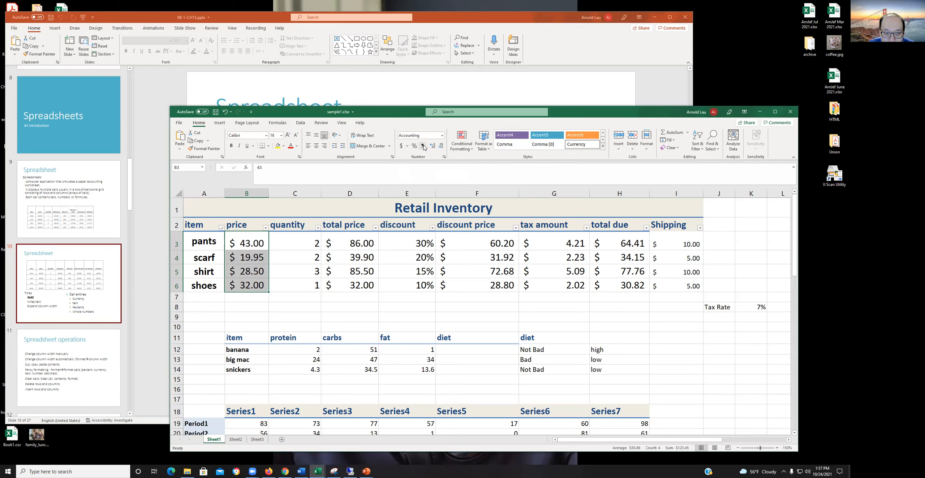
Step: Set the price of pants in cell B3 to 1043
{"action": "left_click", "coordinate": [243, 247]}
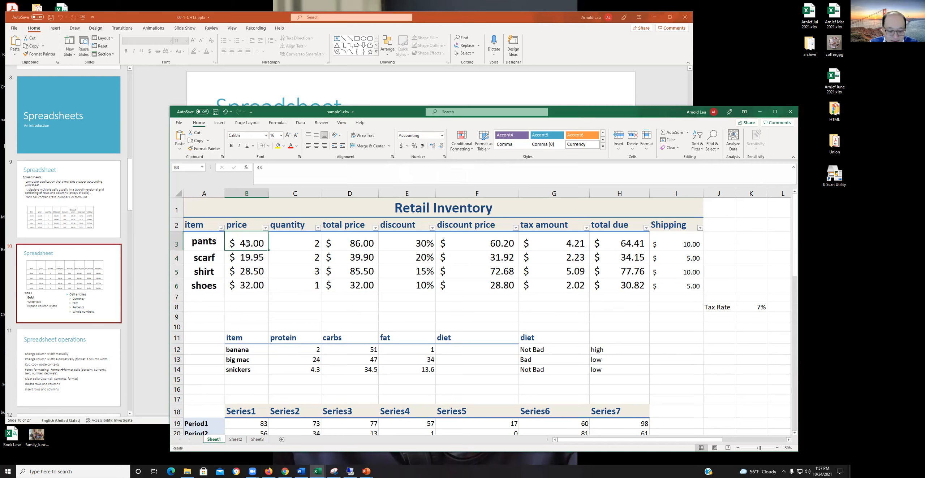
{"action": "type", "text": "1943"}
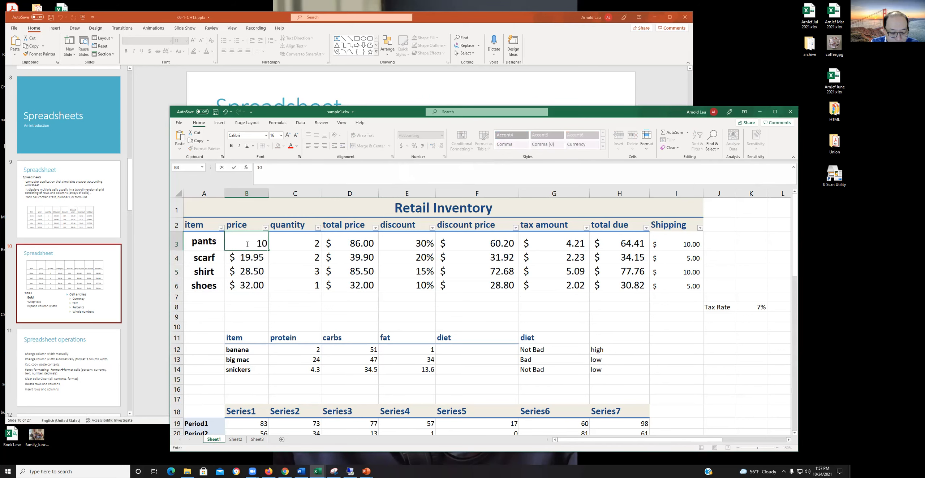
{"action": "key", "text": "Return"}
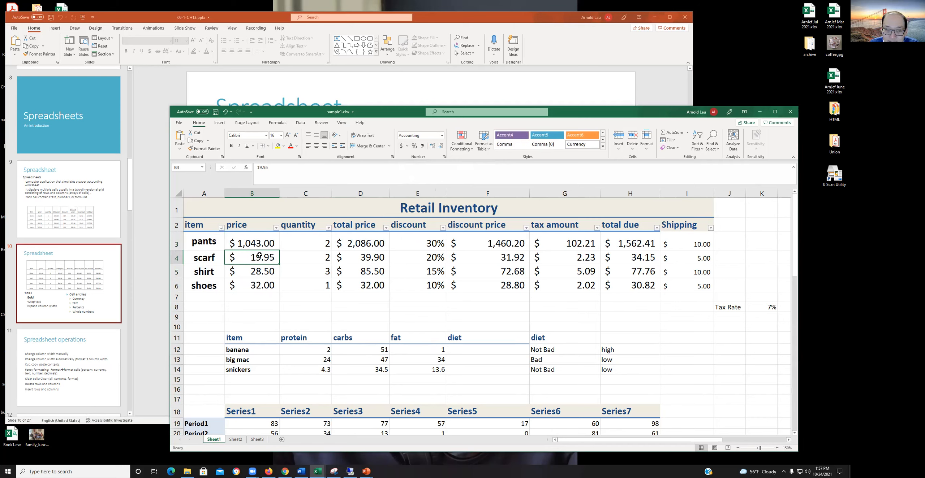
Step: Change the price of pants in cell B3 back to 43
{"action": "right_click", "coordinate": [253, 242]}
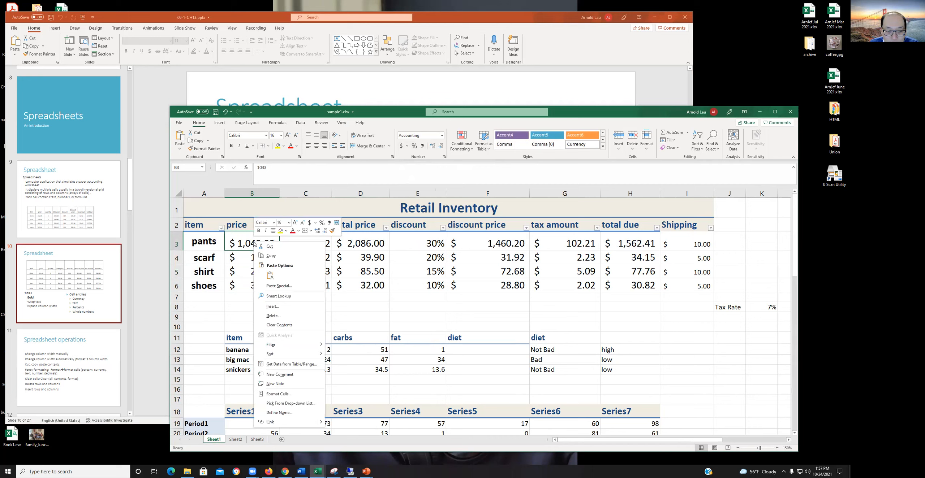
{"action": "left_click", "coordinate": [247, 242]}
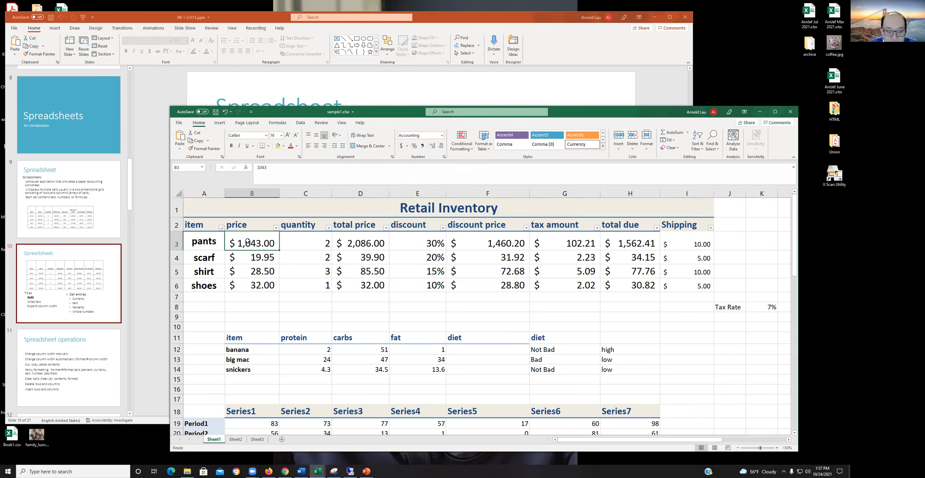
{"action": "left_click", "coordinate": [261, 168]}
{"action": "key", "text": "BackSpace"}
{"action": "key", "text": "BackSpace"}
{"action": "key", "text": "Return"}
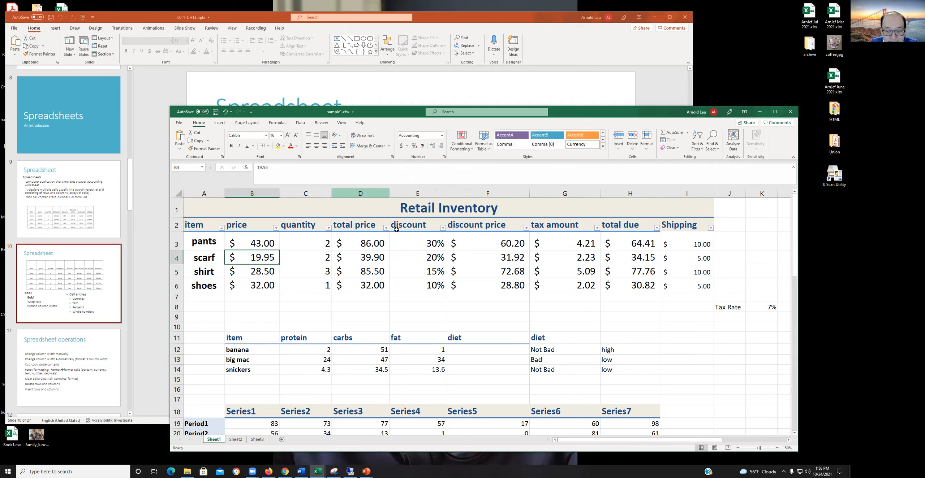
Step: Apply the General number format to the prices in B3:B6
{"action": "left_click", "coordinate": [259, 242]}
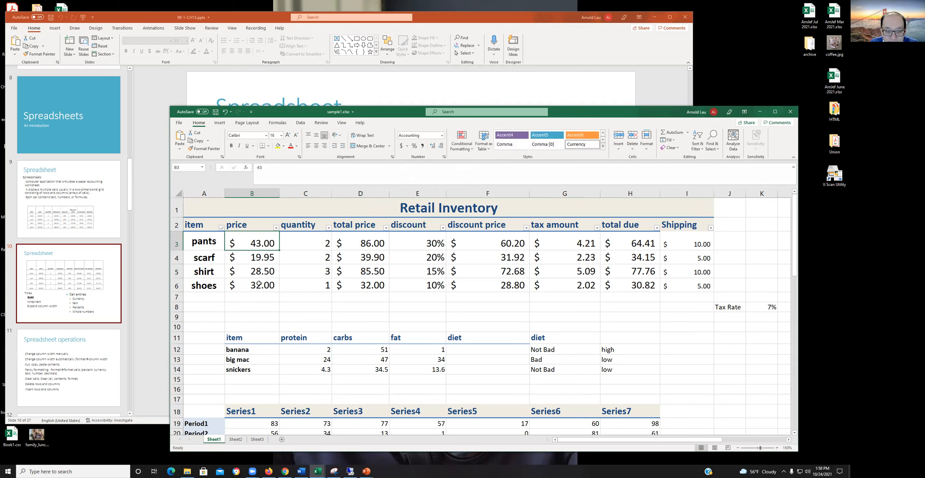
{"action": "left_click", "coordinate": [260, 288], "text": "shift"}
{"action": "right_click", "coordinate": [257, 275]}
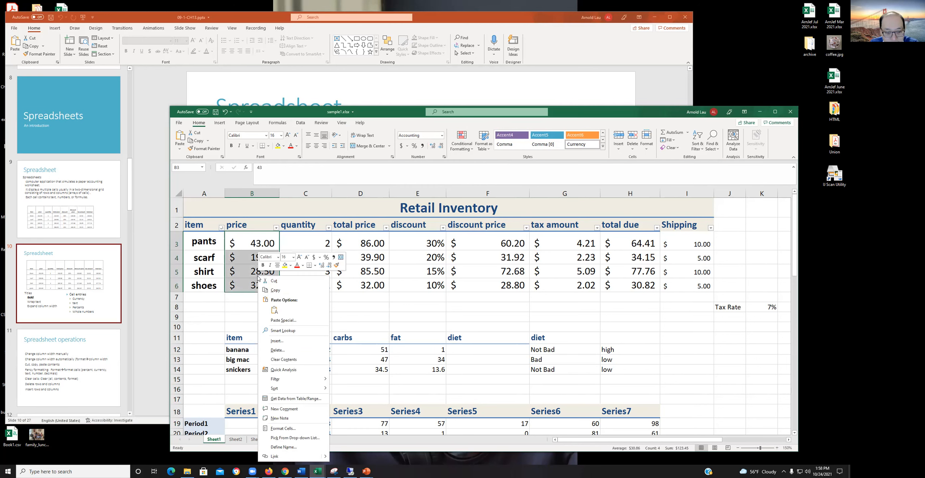
{"action": "left_click", "coordinate": [285, 428]}
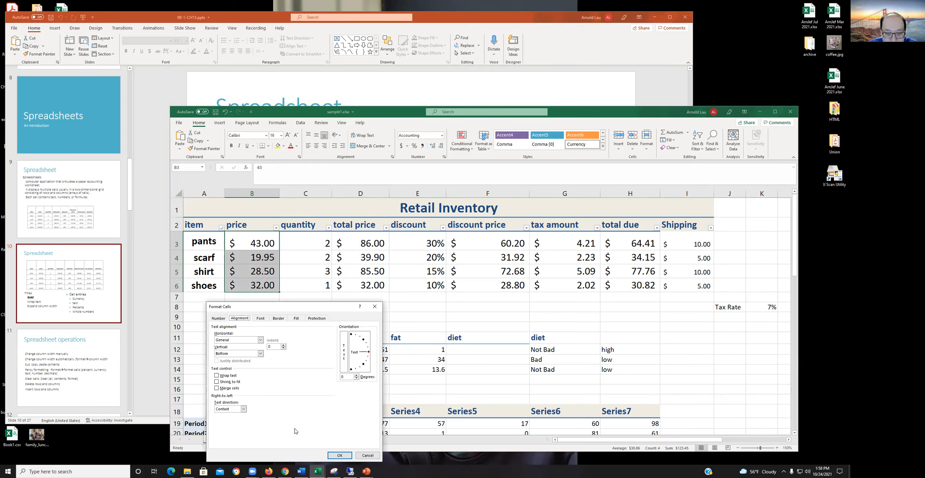
{"action": "left_click", "coordinate": [215, 320]}
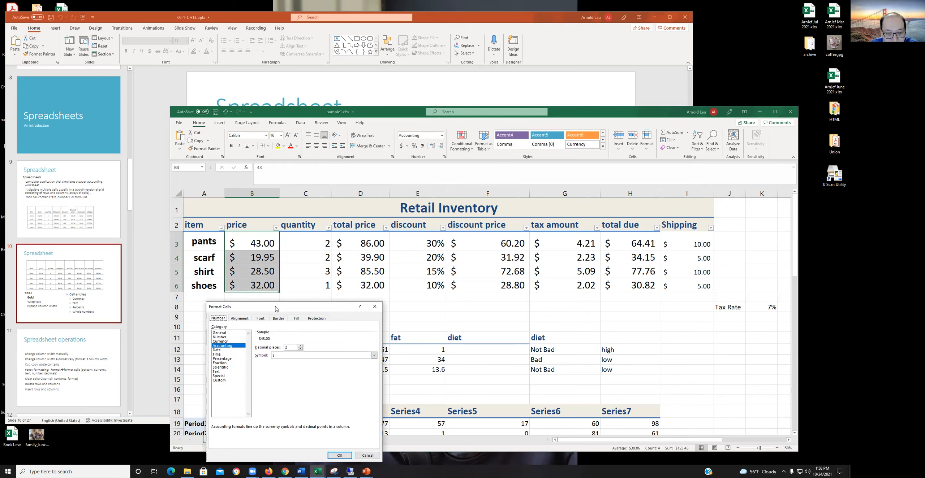
{"action": "left_click_drag", "start_coordinate": [279, 310], "coordinate": [421, 276]}
{"action": "left_click", "coordinate": [362, 300]}
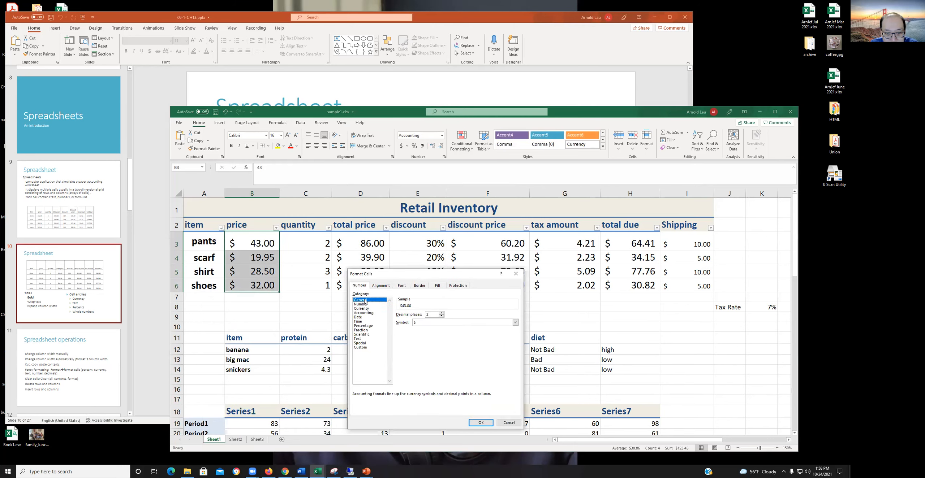
{"action": "left_click", "coordinate": [481, 423]}
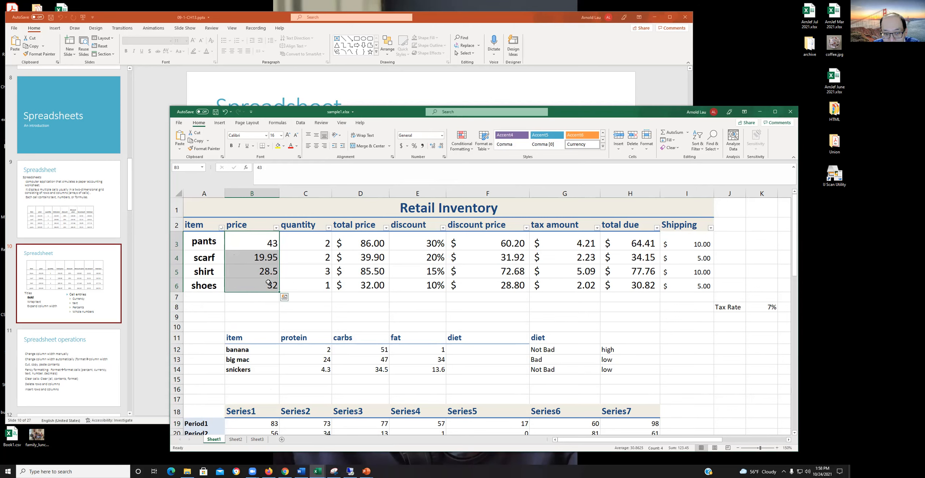
Step: Try showing more and fewer decimal places for the prices in B3:B6, ending with whole numbers
{"action": "left_click", "coordinate": [432, 146]}
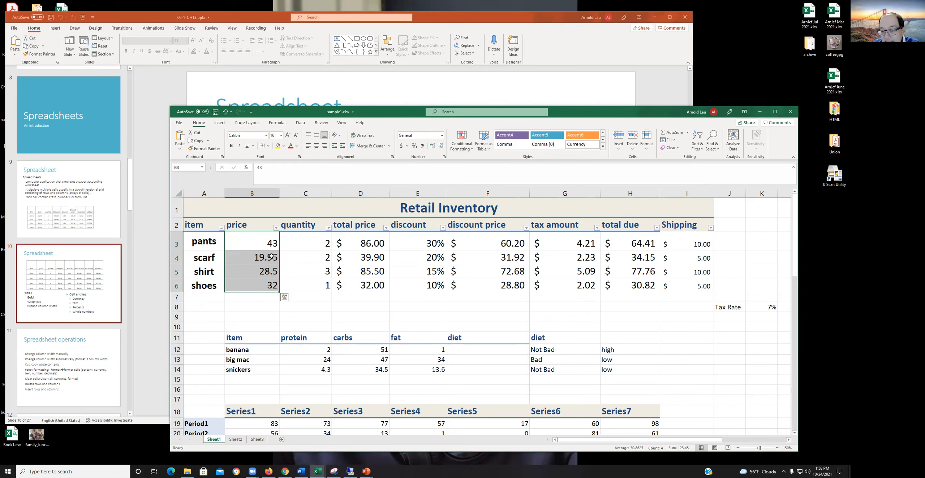
{"action": "left_click", "coordinate": [433, 146]}
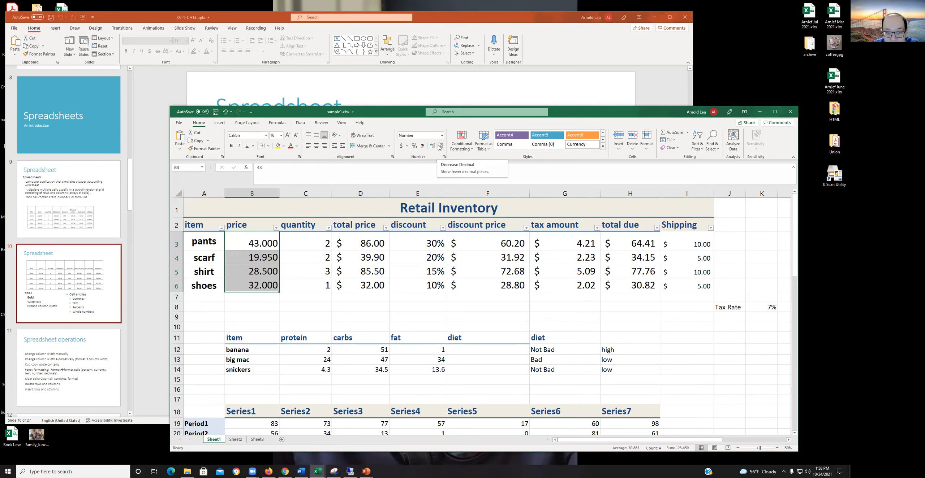
{"action": "left_click", "coordinate": [441, 147]}
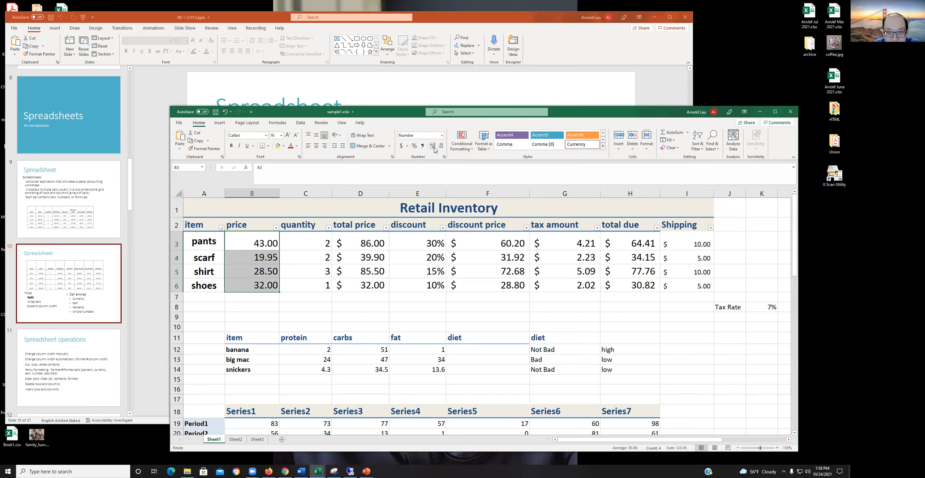
{"action": "left_click", "coordinate": [432, 146]}
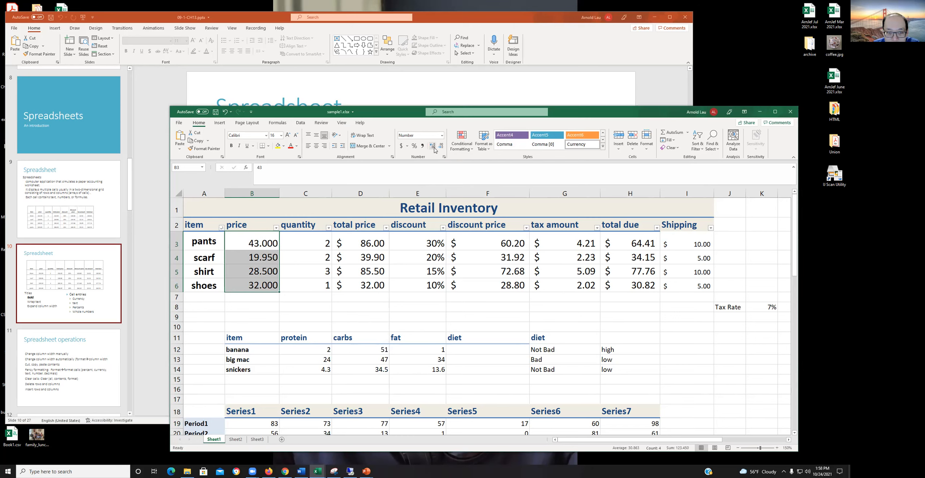
{"action": "left_click", "coordinate": [432, 146]}
{"action": "left_click", "coordinate": [434, 149]}
{"action": "left_click", "coordinate": [434, 149]}
{"action": "left_click", "coordinate": [442, 147]}
{"action": "left_click", "coordinate": [442, 147]}
{"action": "left_click", "coordinate": [441, 147]}
{"action": "left_click", "coordinate": [441, 147]}
{"action": "left_click", "coordinate": [441, 148]}
{"action": "left_click", "coordinate": [441, 148]}
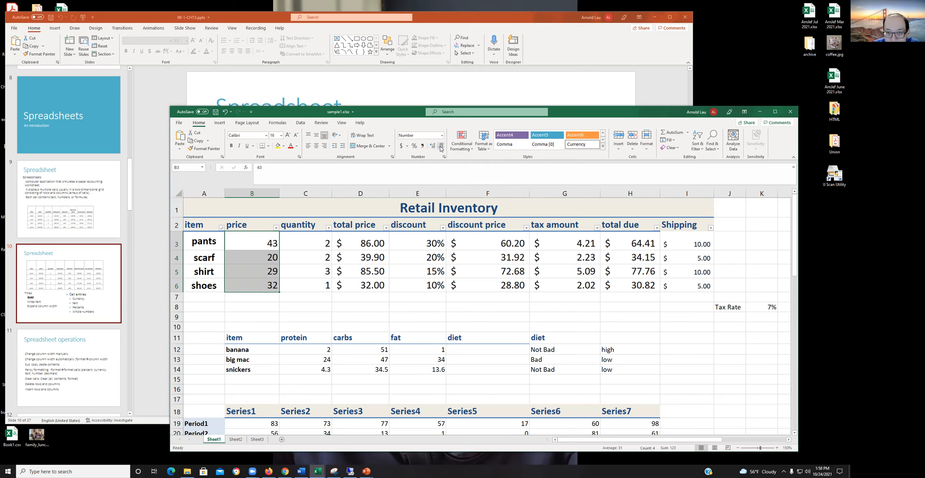
Step: Show two decimal places for the prices in B3:B6 and apply the dollar Accounting format
{"action": "left_click", "coordinate": [432, 146]}
{"action": "left_click", "coordinate": [433, 146]}
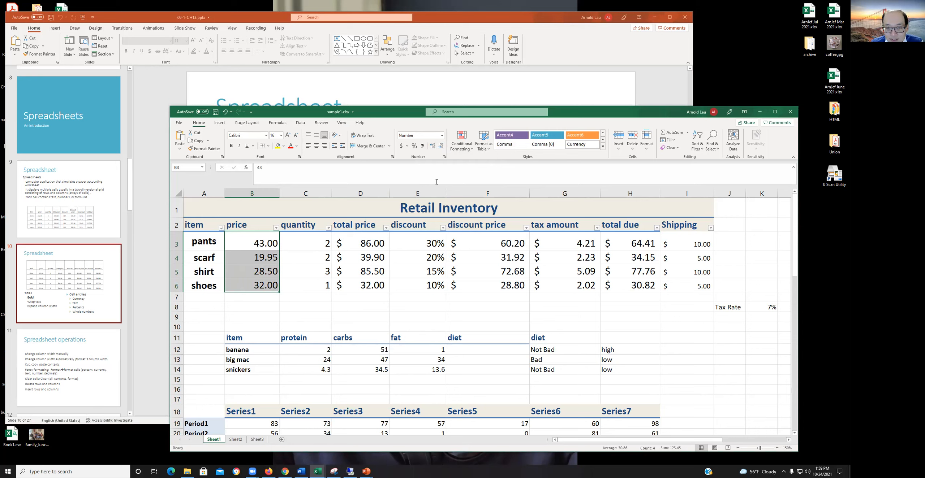
{"action": "left_click", "coordinate": [401, 146]}
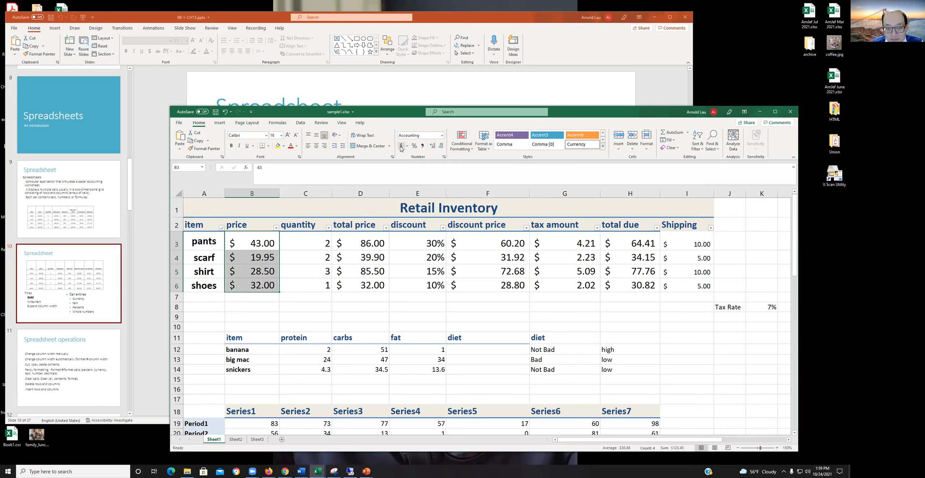
Step: Enter .25 in cell B8 below the price column
{"action": "left_click", "coordinate": [266, 308]}
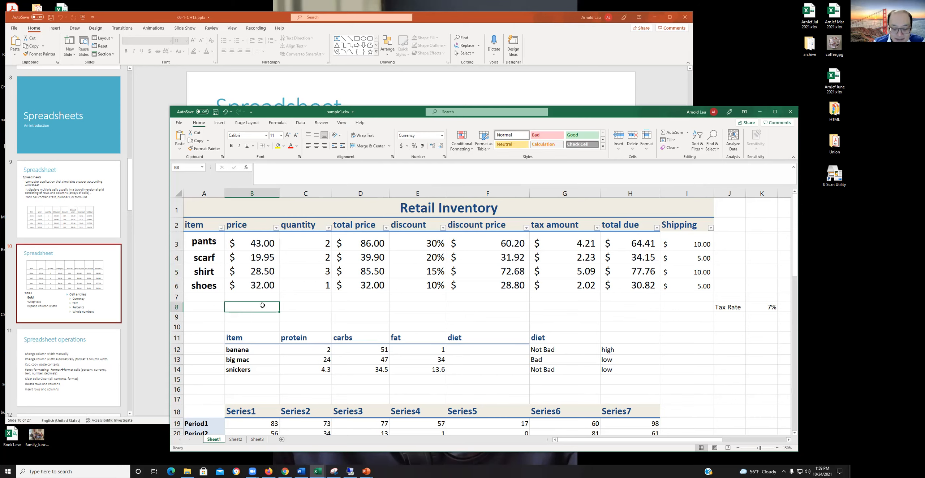
{"action": "type", "text": ".25"}
{"action": "key", "text": "Return"}
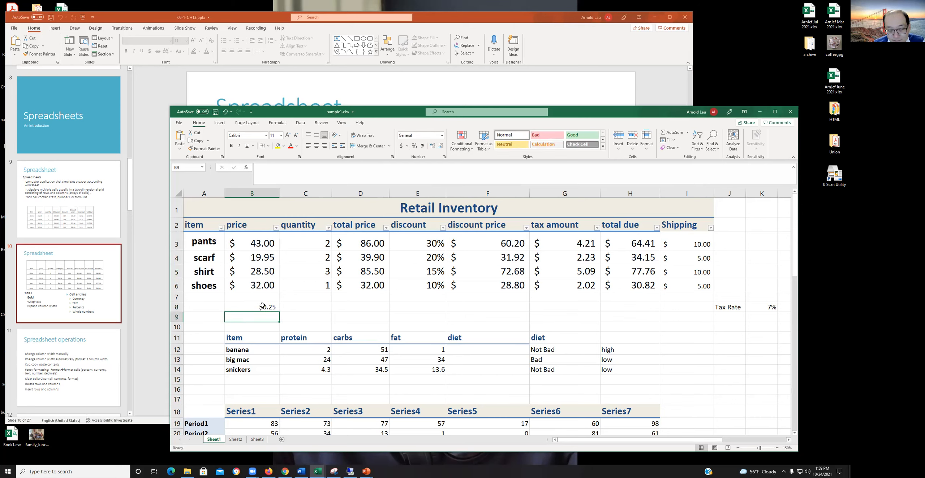
Step: Apply the General number format to cell B8, followed by the Percent style
{"action": "left_click", "coordinate": [266, 307]}
{"action": "right_click", "coordinate": [266, 307]}
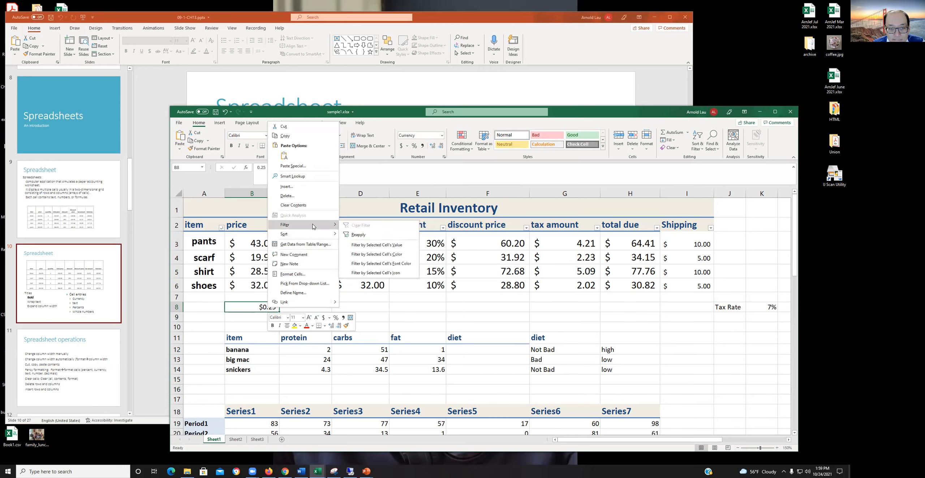
{"action": "left_click", "coordinate": [293, 274]}
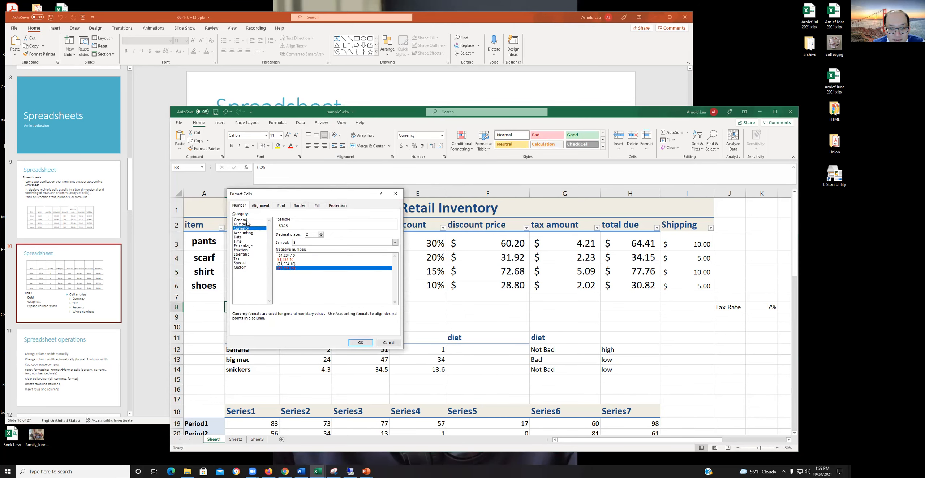
{"action": "left_click", "coordinate": [253, 220]}
{"action": "left_click", "coordinate": [361, 342]}
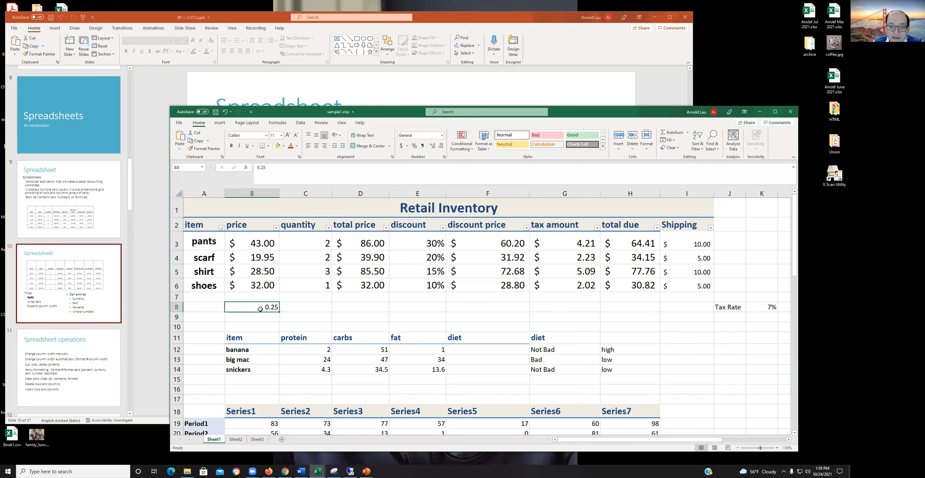
{"action": "left_click", "coordinate": [414, 145]}
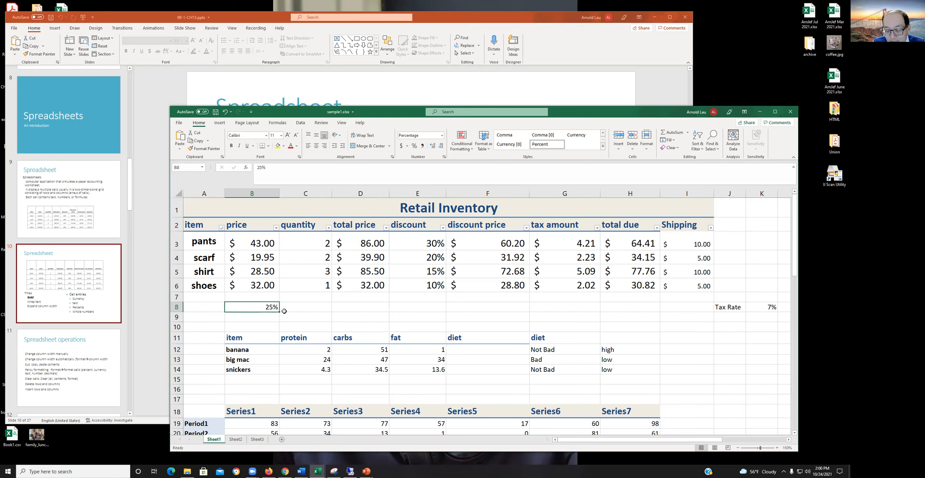
Step: Enter 100 in cell C8 beside the percentage
{"action": "left_click", "coordinate": [318, 310]}
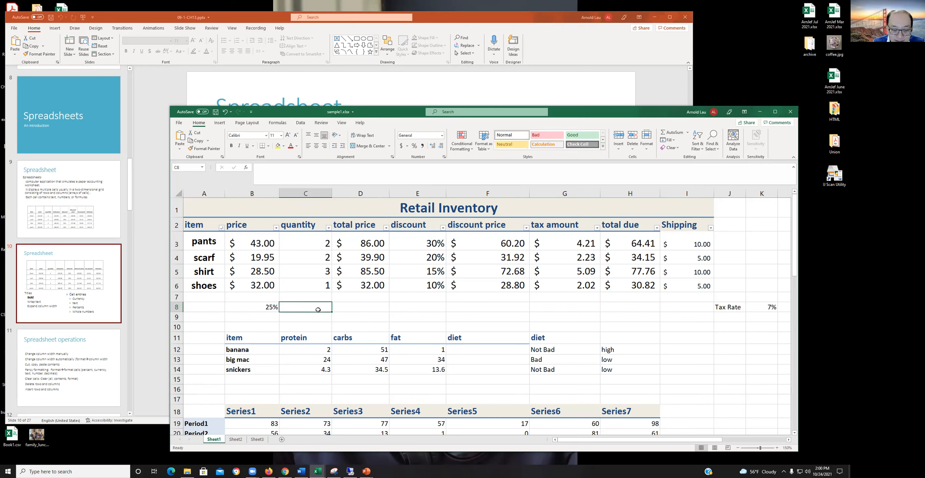
{"action": "type", "text": "10"}
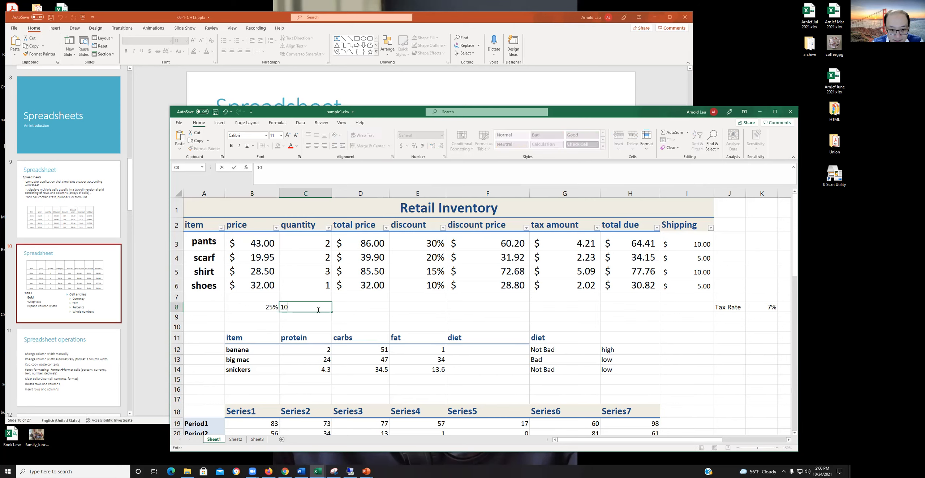
{"action": "type", "text": "0"}
{"action": "key", "text": "ctrl+Return"}
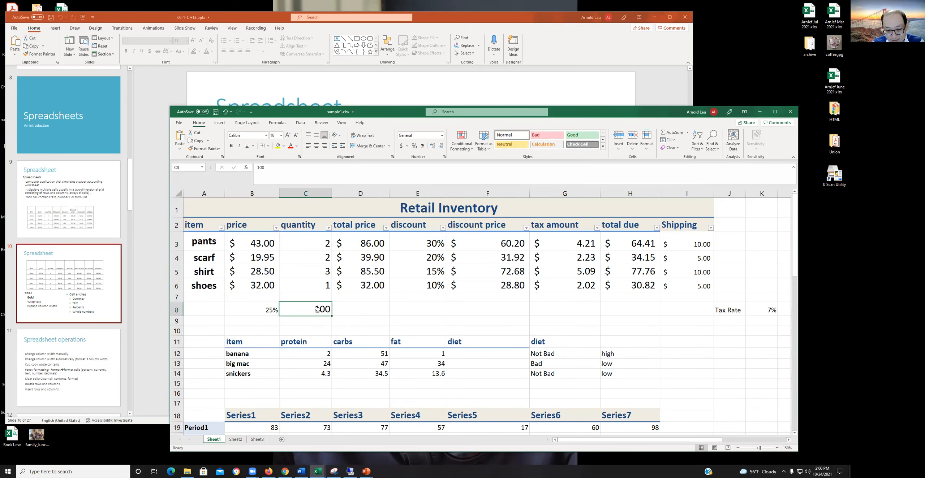
Step: Enter the formula =B8*C8 in cell D8 to multiply the percentage by the number
{"action": "left_click", "coordinate": [381, 313]}
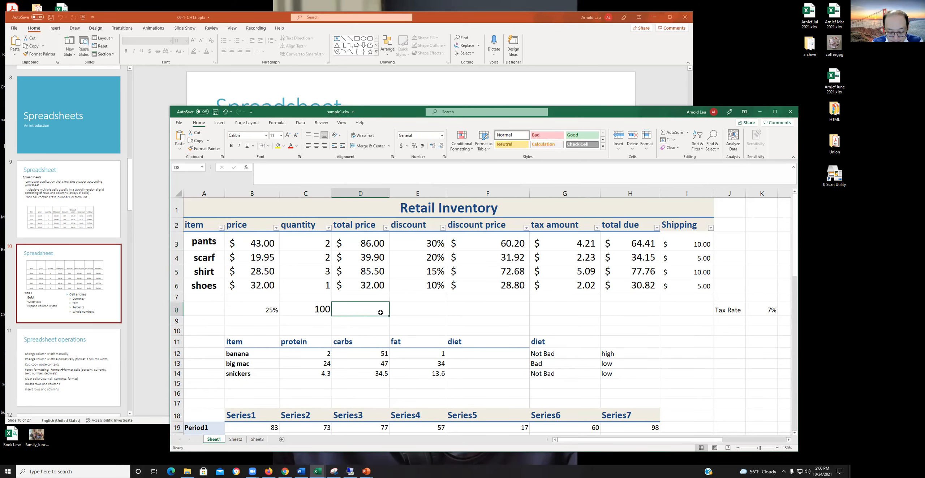
{"action": "type", "text": "="}
{"action": "left_click", "coordinate": [266, 311]}
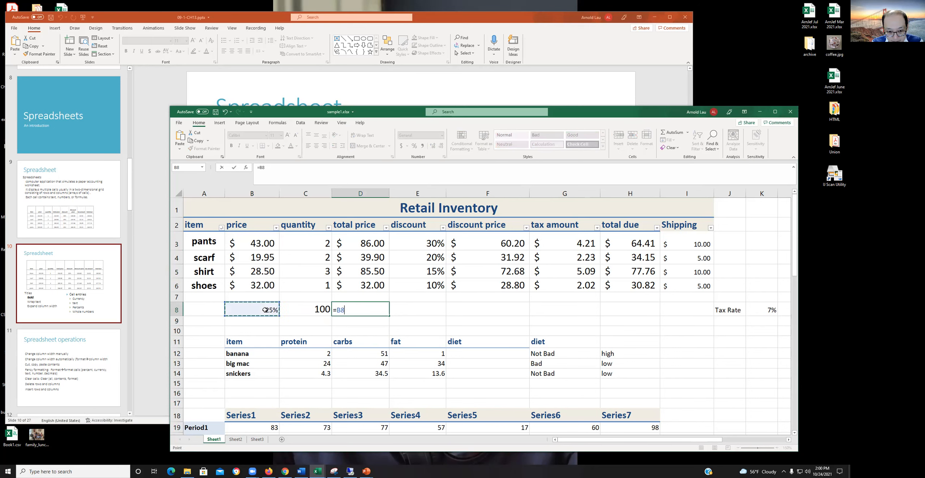
{"action": "type", "text": "*"}
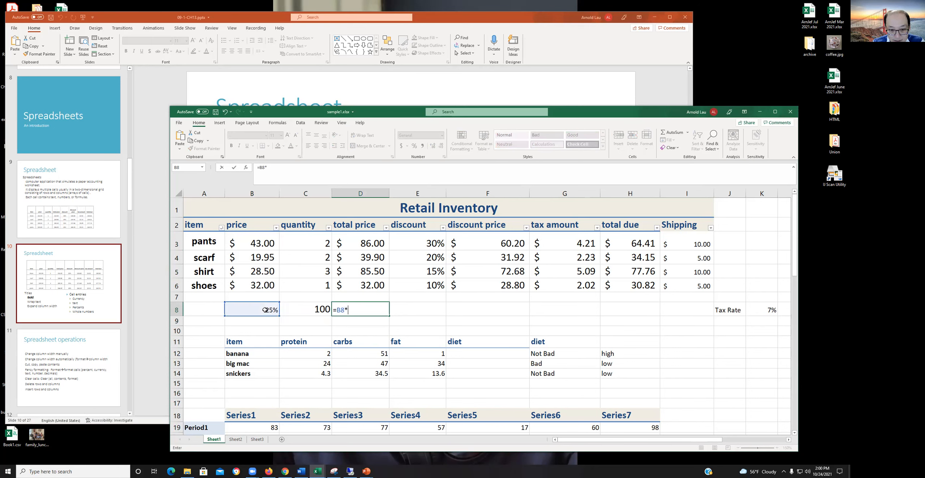
{"action": "left_click", "coordinate": [310, 309]}
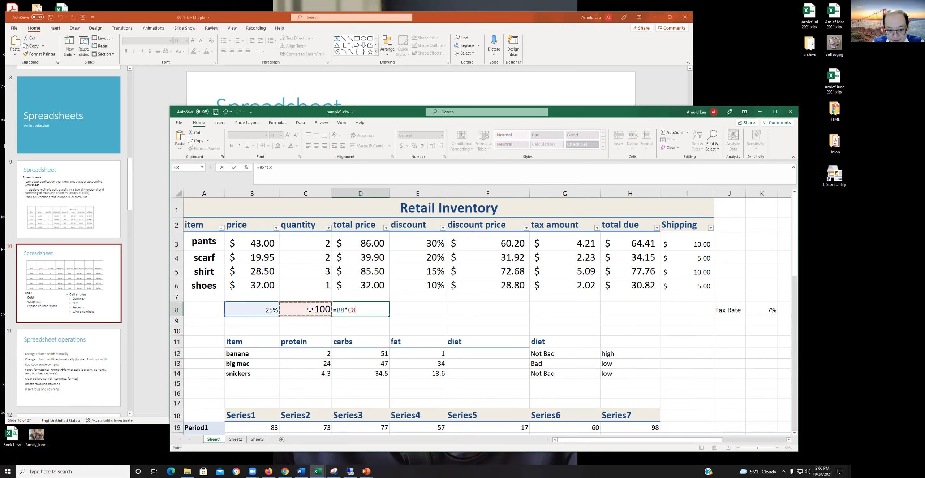
{"action": "key", "text": "Return"}
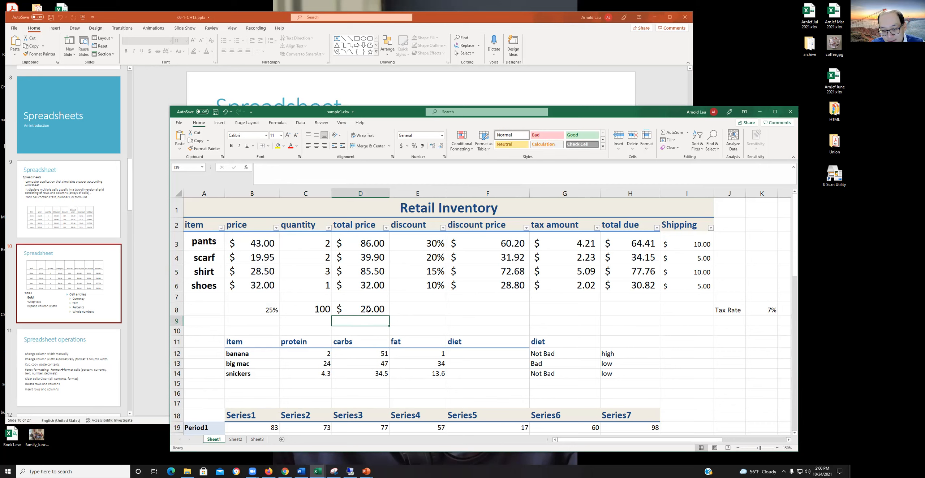
Step: Apply the General number format to the formula result in cell D8
{"action": "left_click", "coordinate": [348, 309]}
{"action": "right_click", "coordinate": [349, 309]}
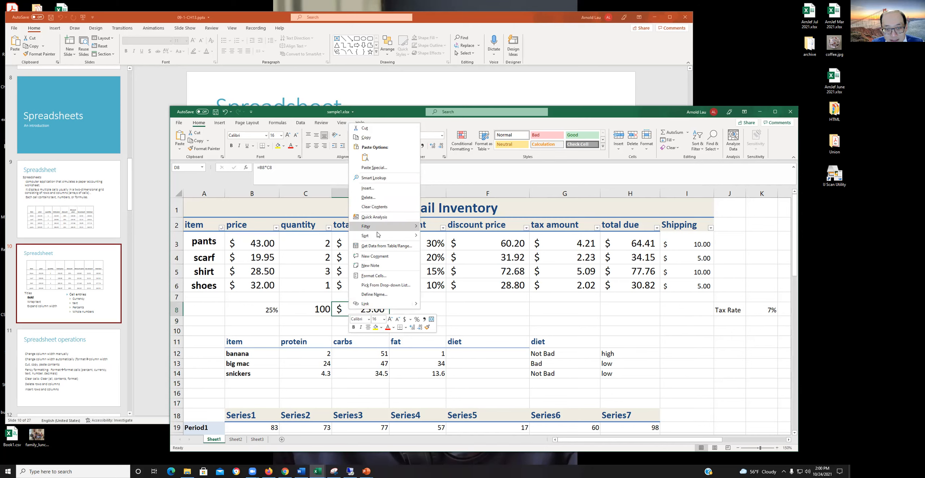
{"action": "left_click", "coordinate": [396, 276]}
{"action": "left_click", "coordinate": [332, 223]}
{"action": "left_click", "coordinate": [438, 345]}
{"action": "left_click", "coordinate": [423, 313]}
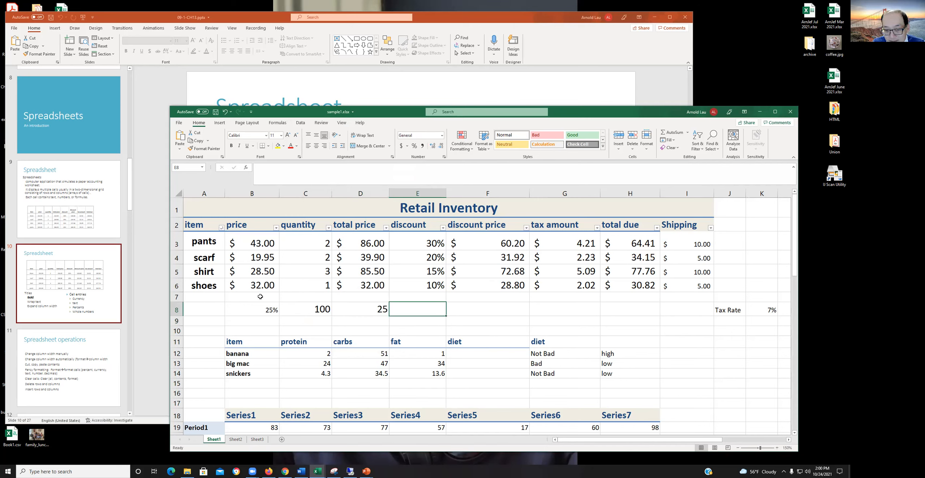
Step: Change the percentage in cell B8 to the General number format
{"action": "left_click", "coordinate": [261, 310]}
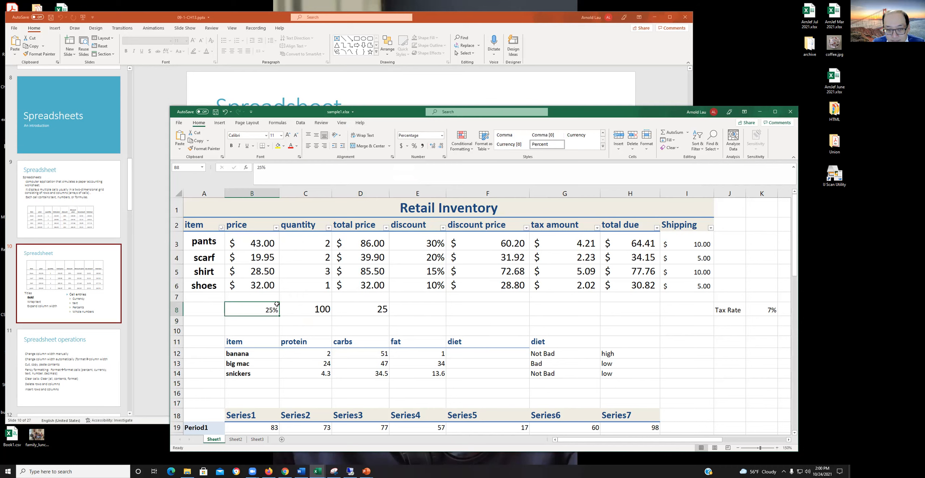
{"action": "right_click", "coordinate": [269, 311]}
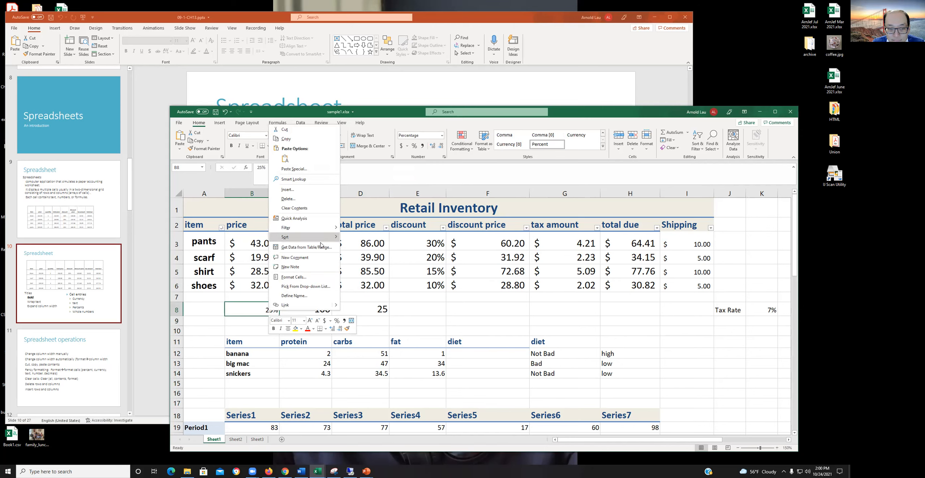
{"action": "left_click", "coordinate": [324, 277]}
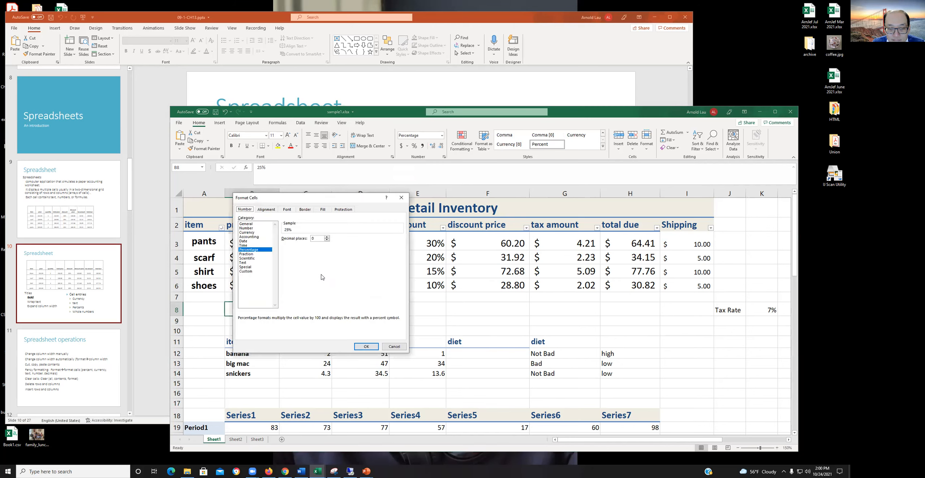
{"action": "left_click", "coordinate": [253, 224]}
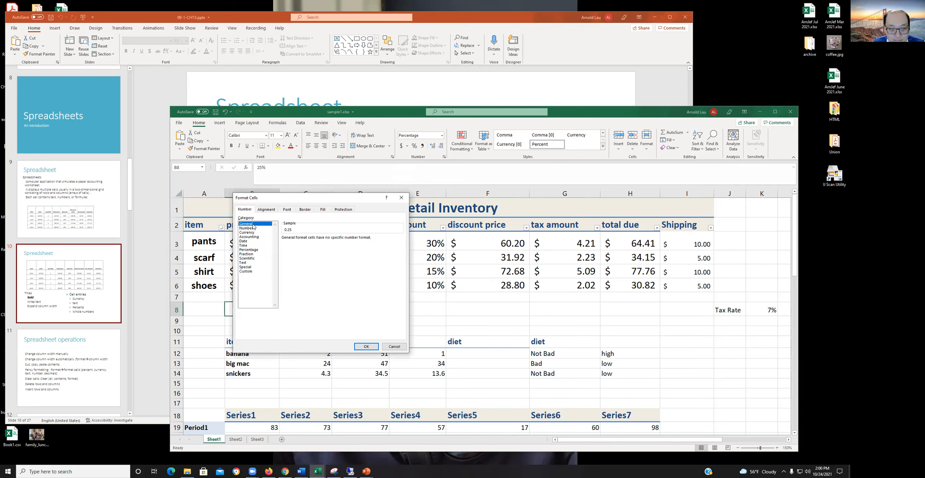
{"action": "left_click", "coordinate": [366, 346]}
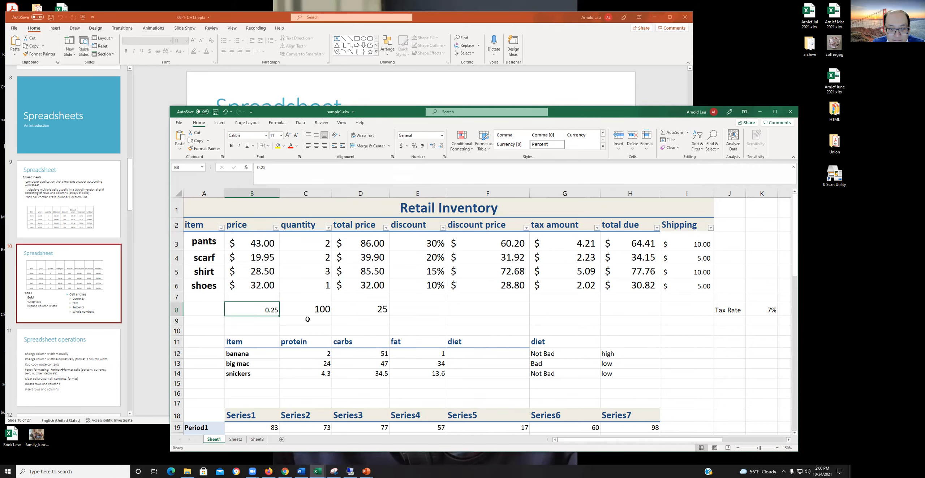
{"action": "left_click", "coordinate": [308, 320]}
{"action": "left_click", "coordinate": [273, 312]}
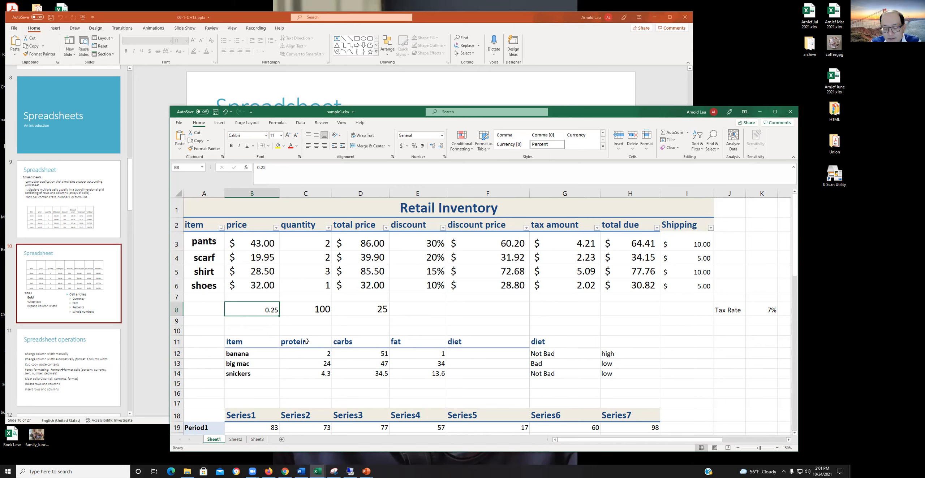
Step: Clear the contents of cells B8:D8
{"action": "left_click_drag", "start_coordinate": [269, 308], "coordinate": [378, 311]}
{"action": "right_click", "coordinate": [378, 311]}
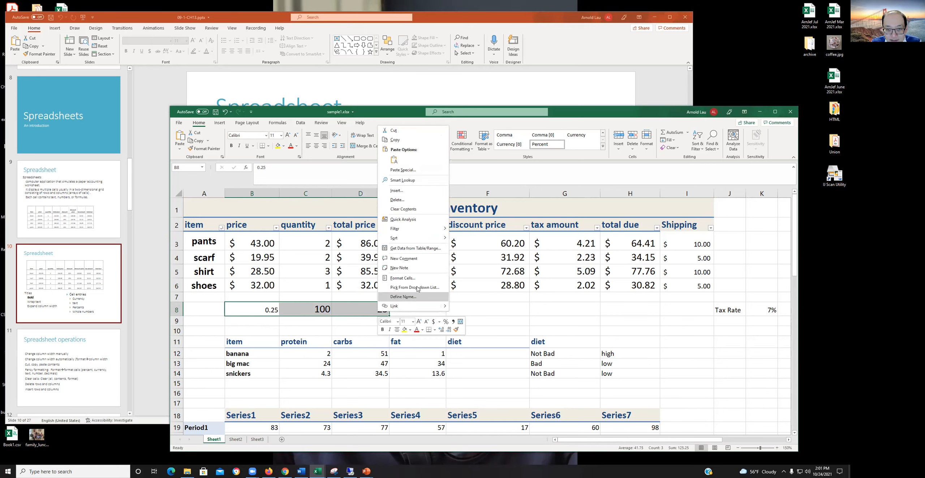
{"action": "left_click", "coordinate": [418, 209]}
{"action": "left_click", "coordinate": [410, 305]}
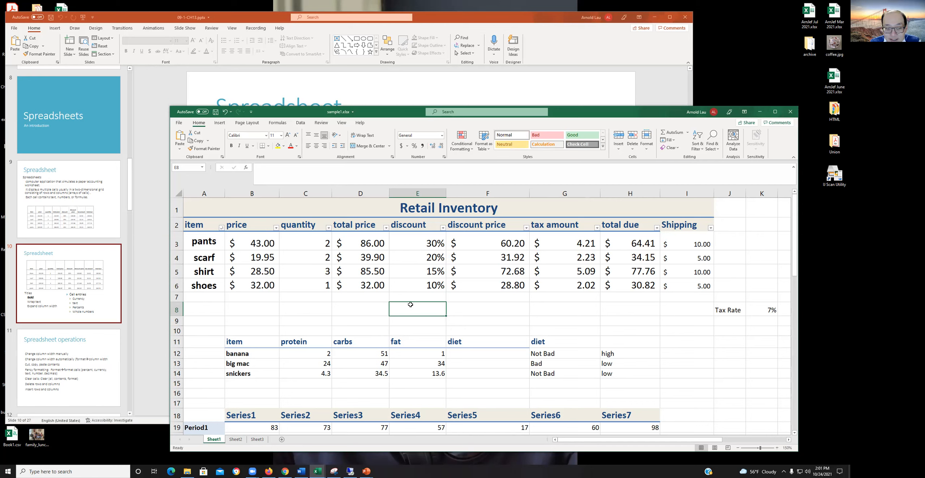
Step: Demonstrate selecting row 4, column B, the single cell B4 and the range A3:B6
{"action": "left_click", "coordinate": [177, 258]}
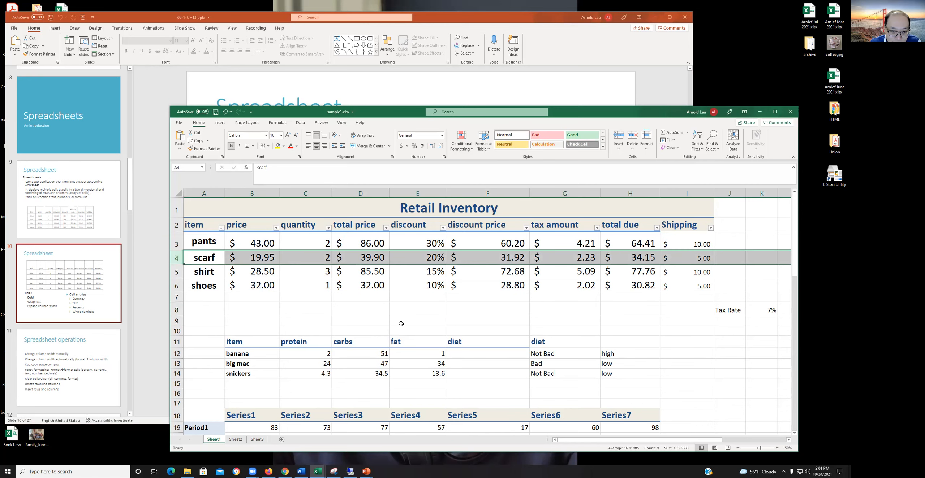
{"action": "left_click", "coordinate": [253, 193]}
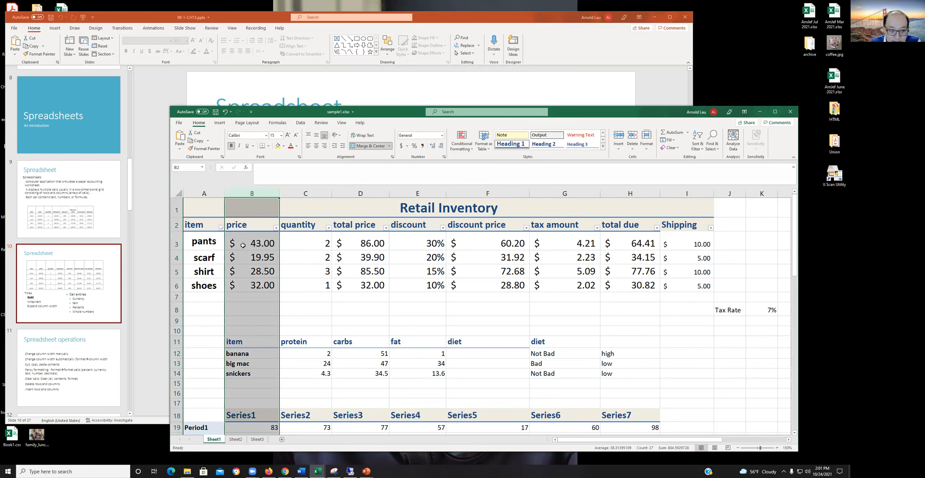
{"action": "left_click", "coordinate": [245, 257]}
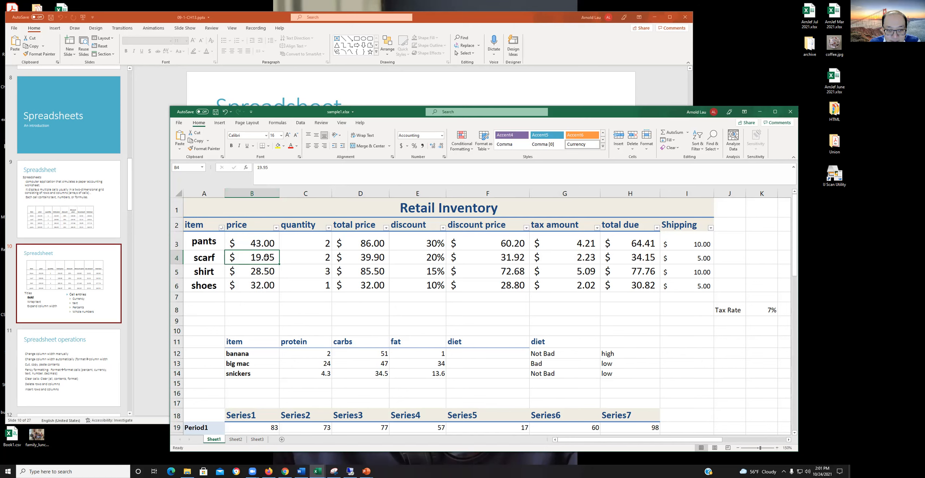
{"action": "left_click", "coordinate": [257, 306]}
{"action": "left_click_drag", "start_coordinate": [209, 242], "coordinate": [247, 281]}
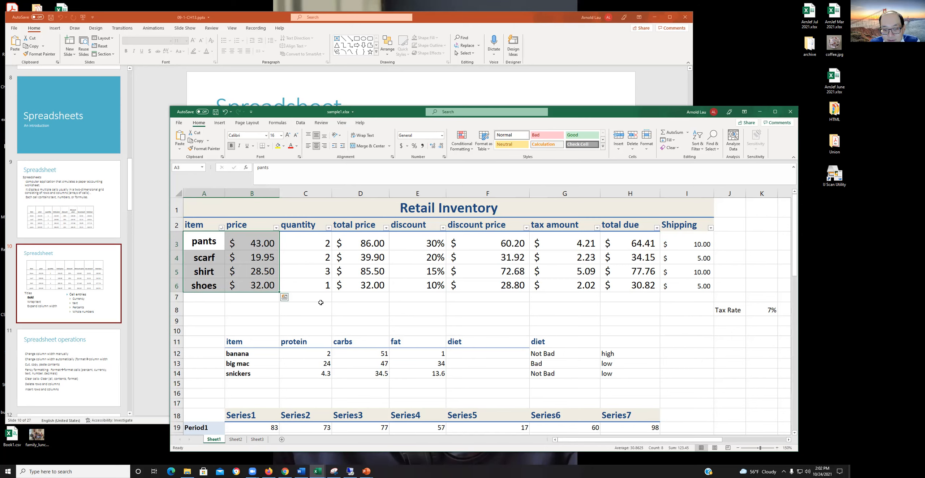
{"action": "left_click", "coordinate": [359, 308]}
{"action": "left_click", "coordinate": [293, 305]}
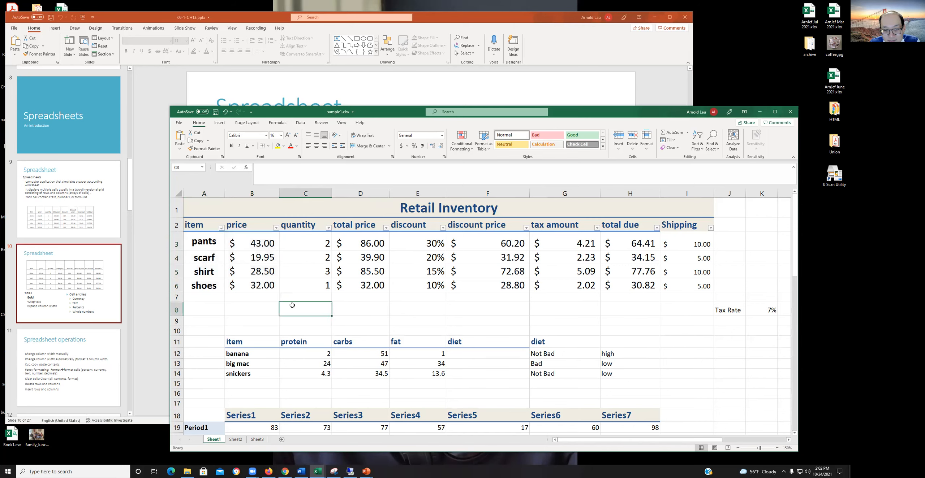
Step: Copy the shoes price in cell B6
{"action": "left_click", "coordinate": [255, 289]}
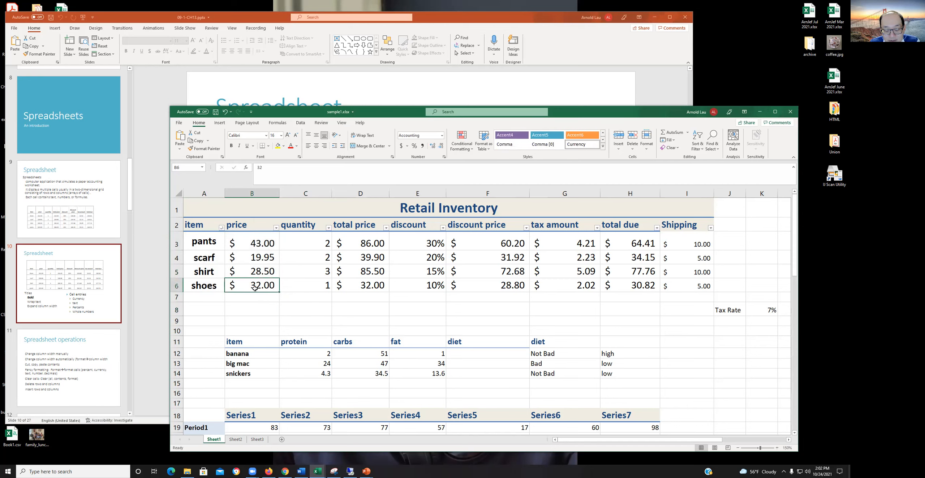
{"action": "right_click", "coordinate": [256, 290]}
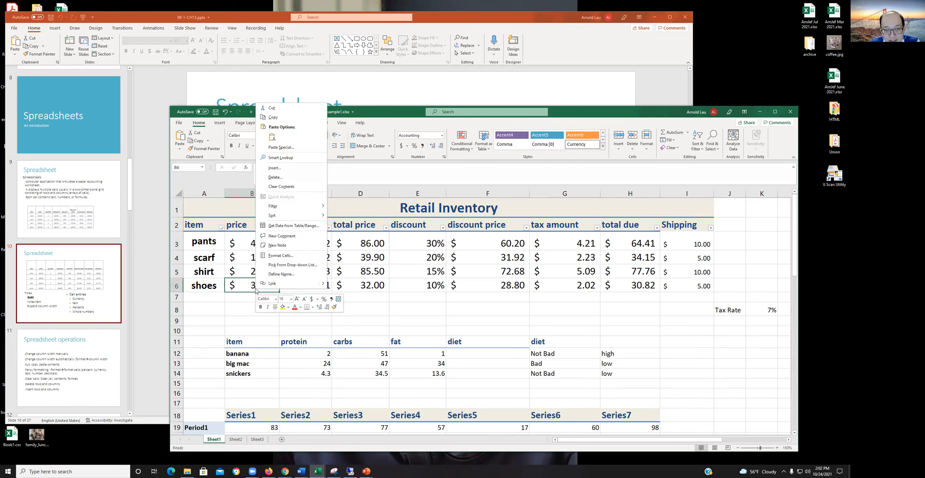
{"action": "left_click", "coordinate": [285, 118]}
Step: Preview the paste options for the copied price in cell B8, including Values, and close them without pasting
{"action": "left_click", "coordinate": [250, 308]}
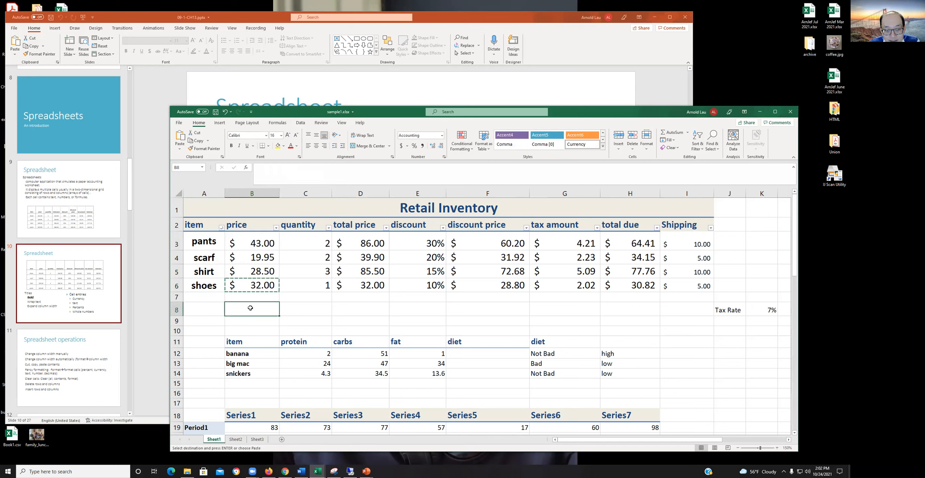
{"action": "right_click", "coordinate": [256, 308]}
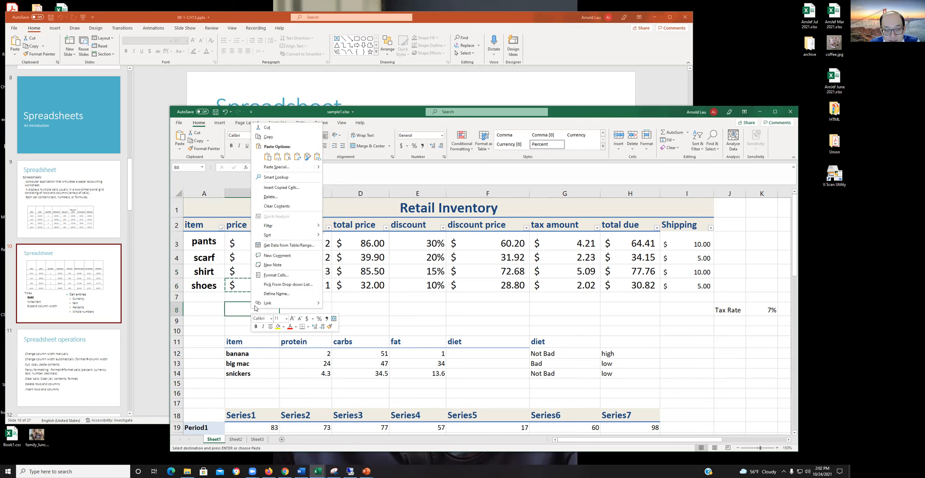
{"action": "left_click", "coordinate": [278, 157]}
{"action": "right_click", "coordinate": [252, 309]}
{"action": "left_click", "coordinate": [269, 158]}
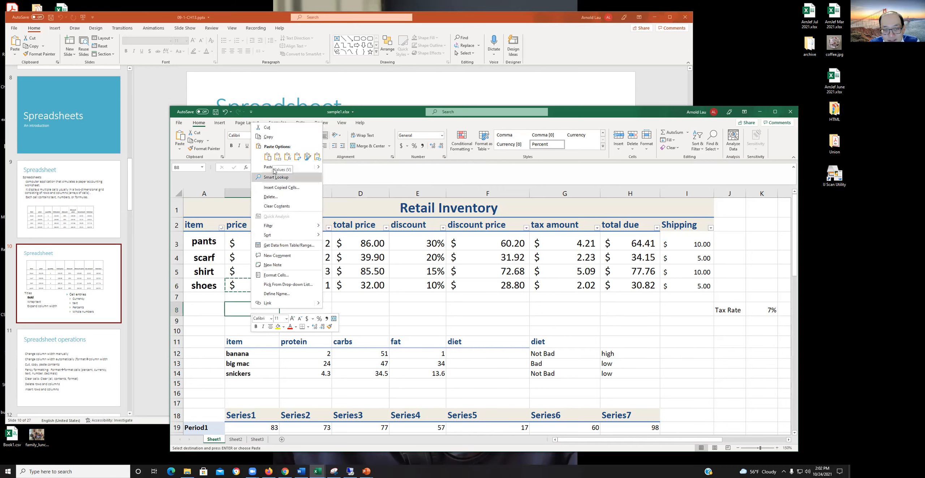
{"action": "left_click", "coordinate": [276, 157]}
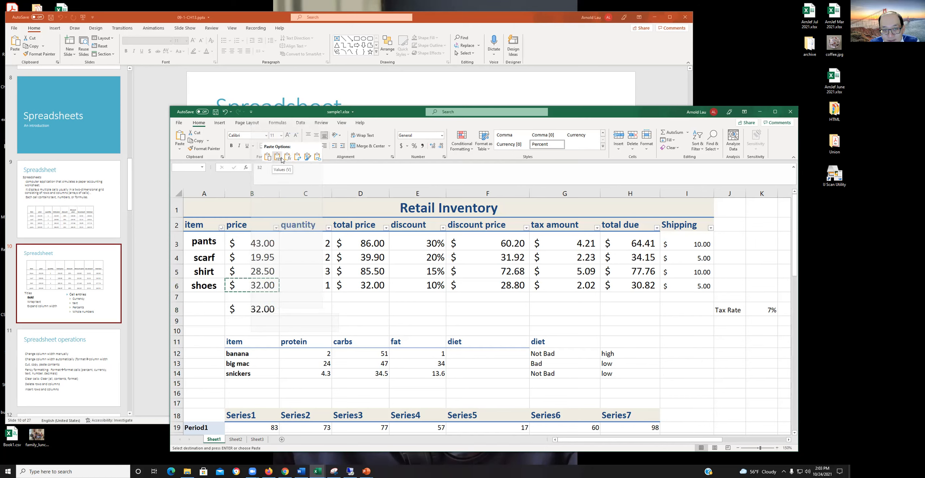
{"action": "right_click", "coordinate": [233, 309]}
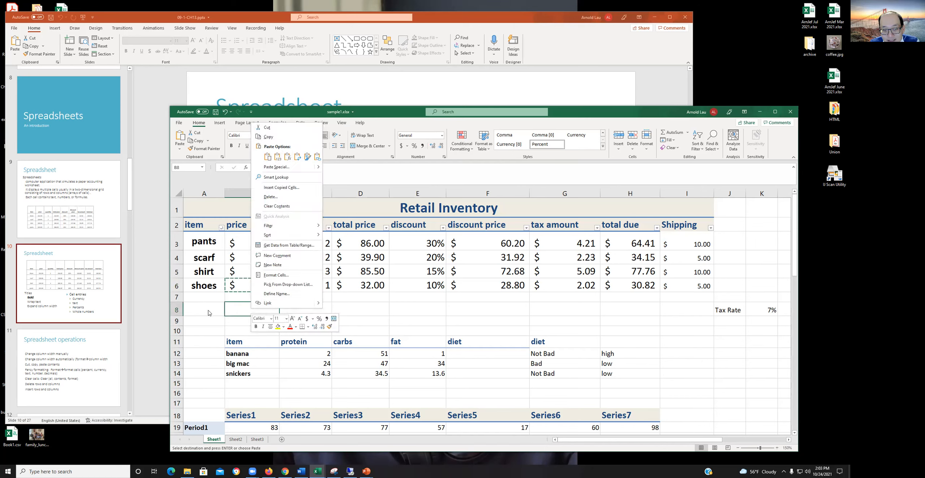
{"action": "key", "text": "Escape"}
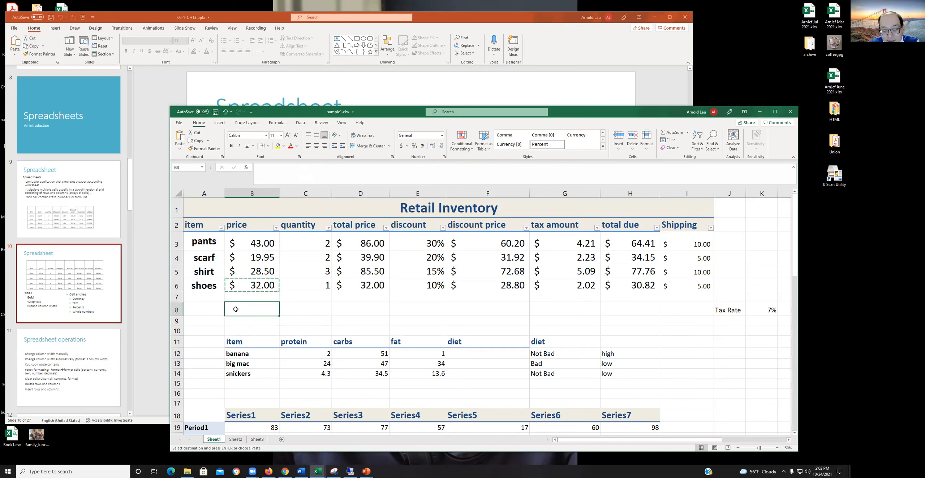
{"action": "left_click", "coordinate": [236, 296]}
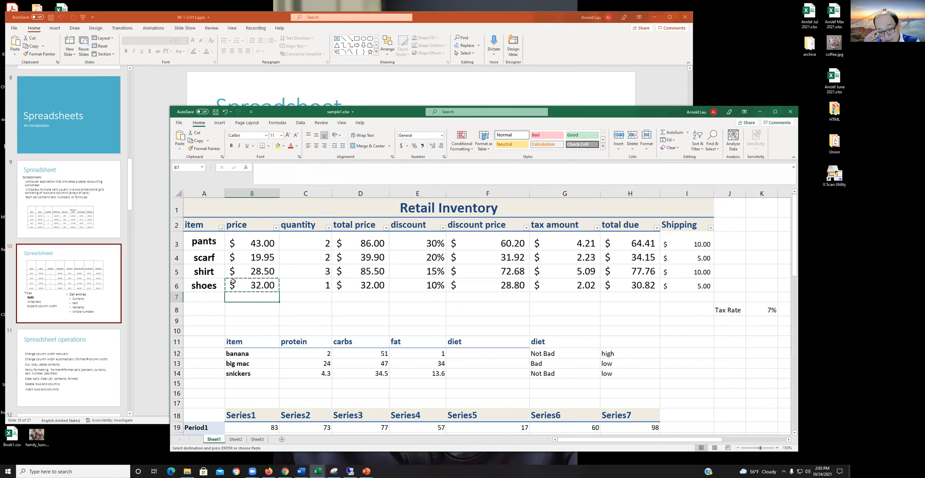
{"action": "left_click", "coordinate": [247, 290]}
{"action": "left_click", "coordinate": [243, 306]}
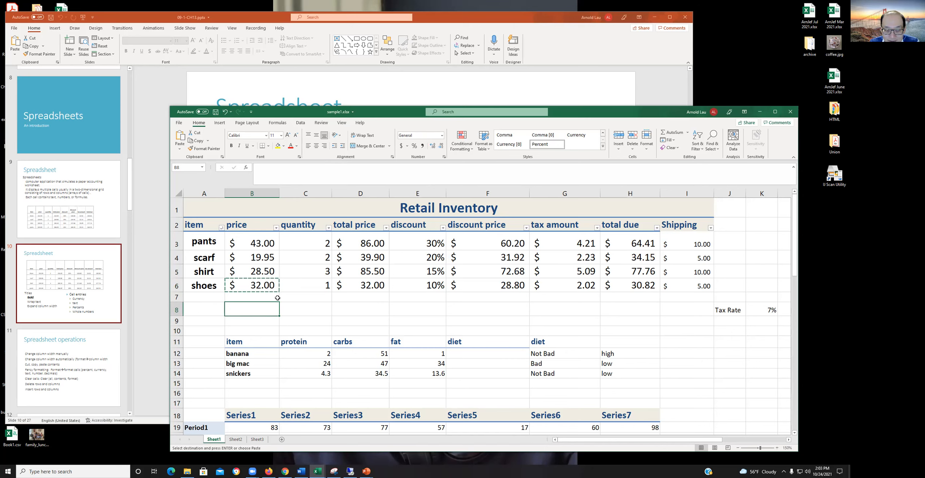
{"action": "left_click", "coordinate": [244, 298]}
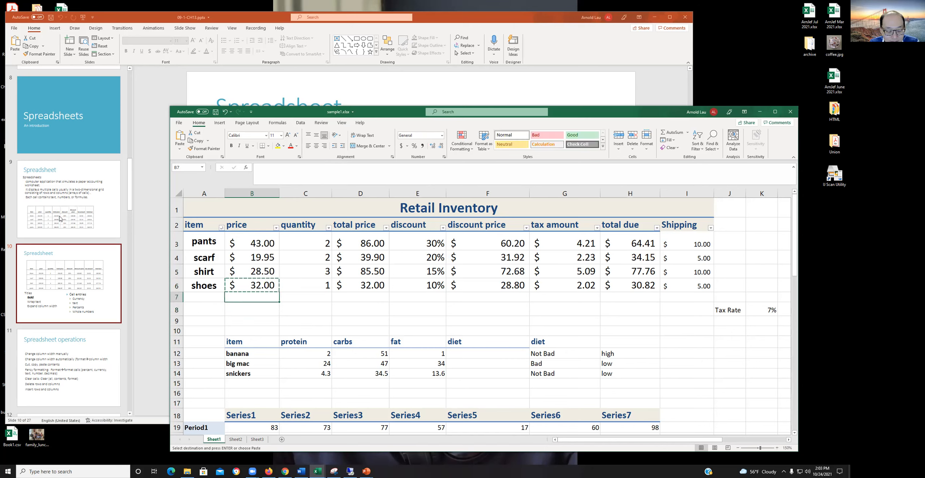
Step: Show slide 10 on cell entries in PowerPoint, and return to the Excel workbook to point out the quantities in cells C3:C6
{"action": "left_click", "coordinate": [78, 292]}
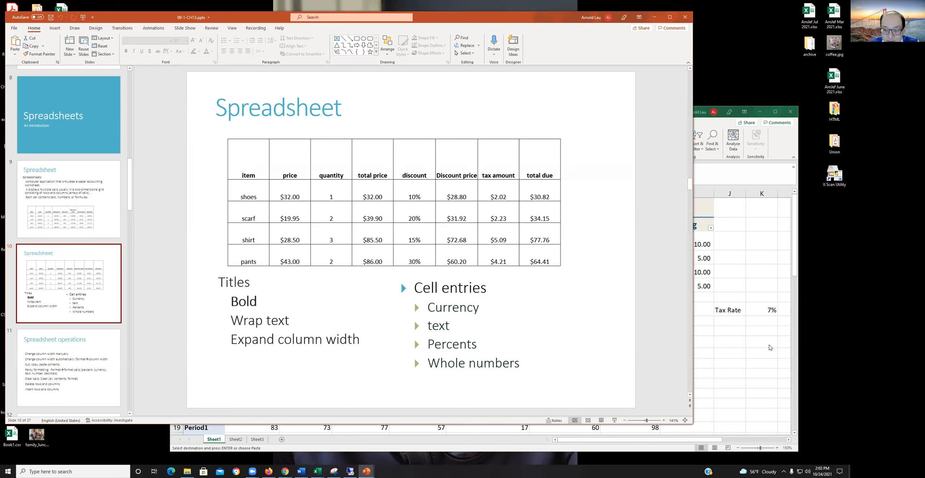
{"action": "left_click", "coordinate": [763, 345]}
{"action": "left_click", "coordinate": [348, 313]}
{"action": "left_click", "coordinate": [317, 245]}
{"action": "left_click", "coordinate": [314, 257]}
{"action": "left_click", "coordinate": [311, 270]}
{"action": "left_click", "coordinate": [311, 283]}
{"action": "left_click", "coordinate": [315, 245]}
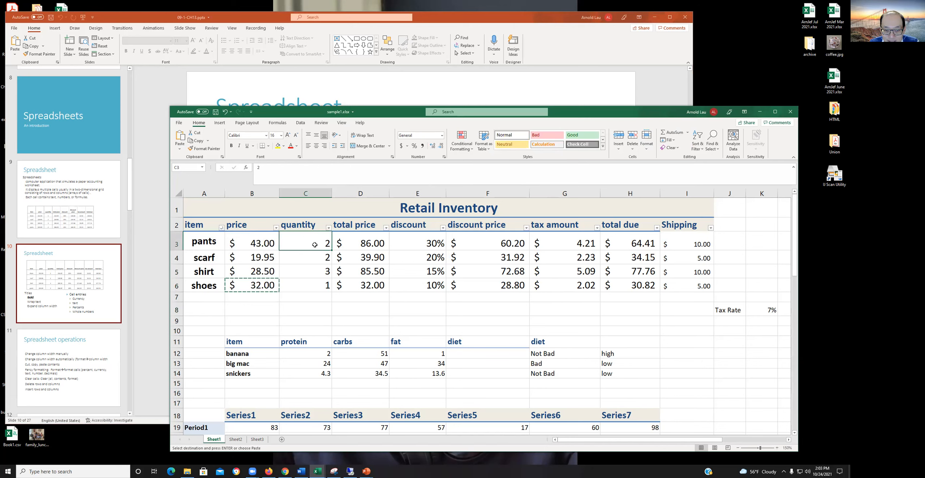
{"action": "left_click", "coordinate": [313, 271]}
{"action": "left_click", "coordinate": [310, 289]}
Step: Switch to the PowerPoint lecture and show the Spreadsheet operations slide
{"action": "left_click", "coordinate": [73, 295]}
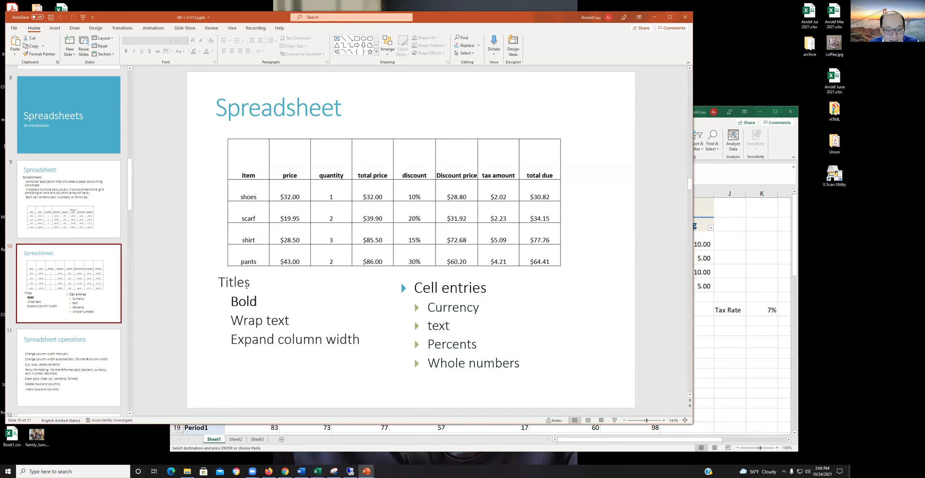
{"action": "left_click", "coordinate": [87, 361]}
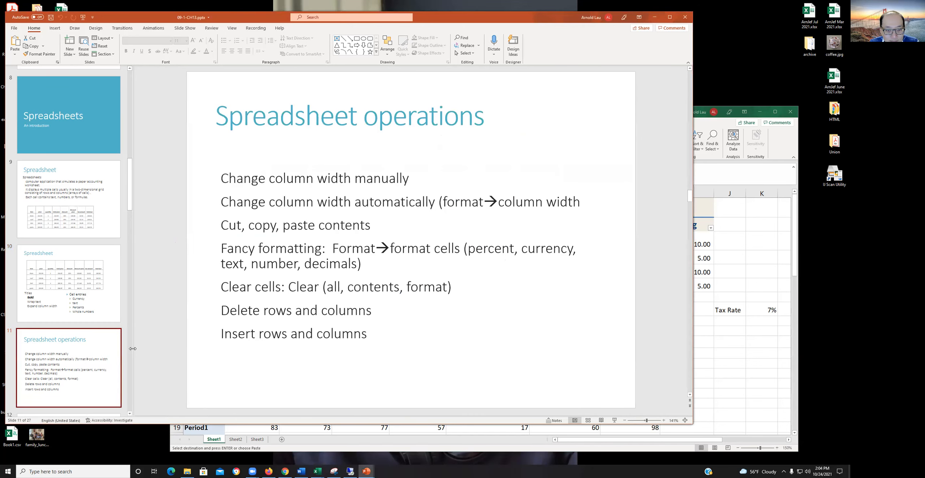
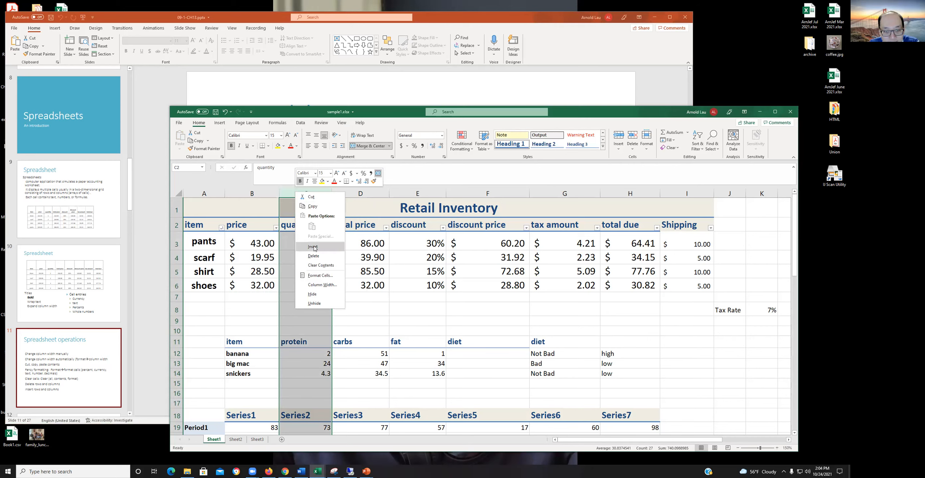
Step: Demonstrate inserting a blank column before the quantity column, using undo and redo, and leave the insertion undone
{"action": "left_click", "coordinate": [328, 269]}
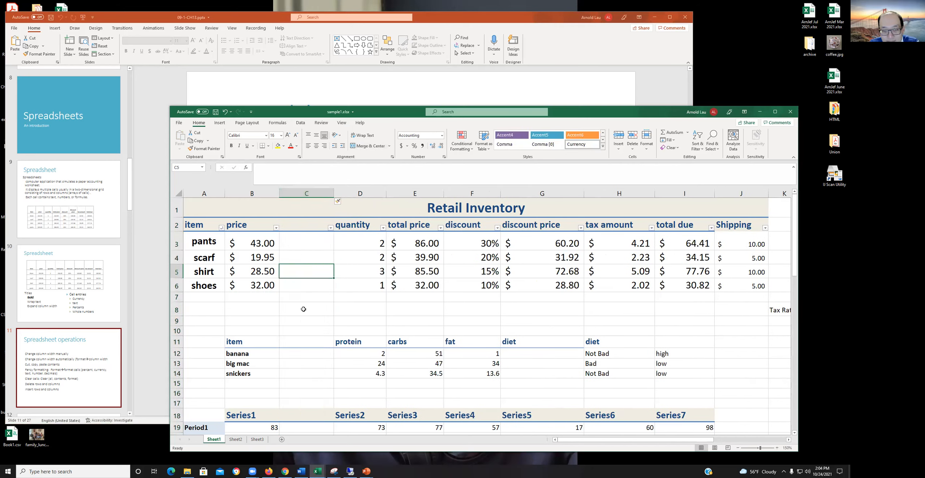
{"action": "left_click", "coordinate": [224, 112]}
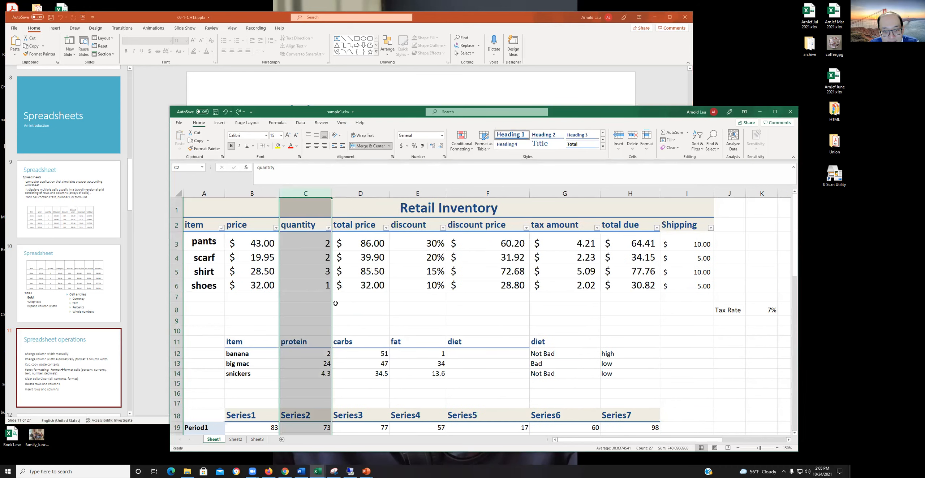
{"action": "left_click", "coordinate": [239, 112]}
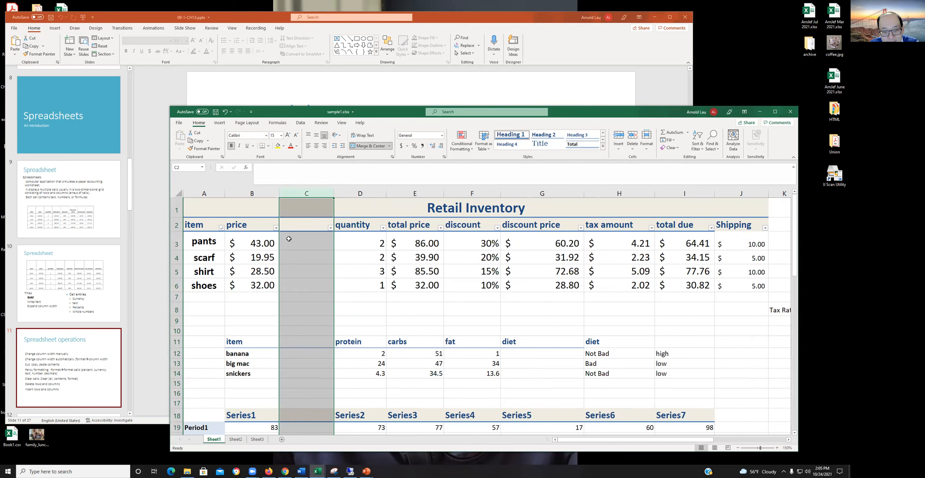
{"action": "left_click", "coordinate": [224, 112]}
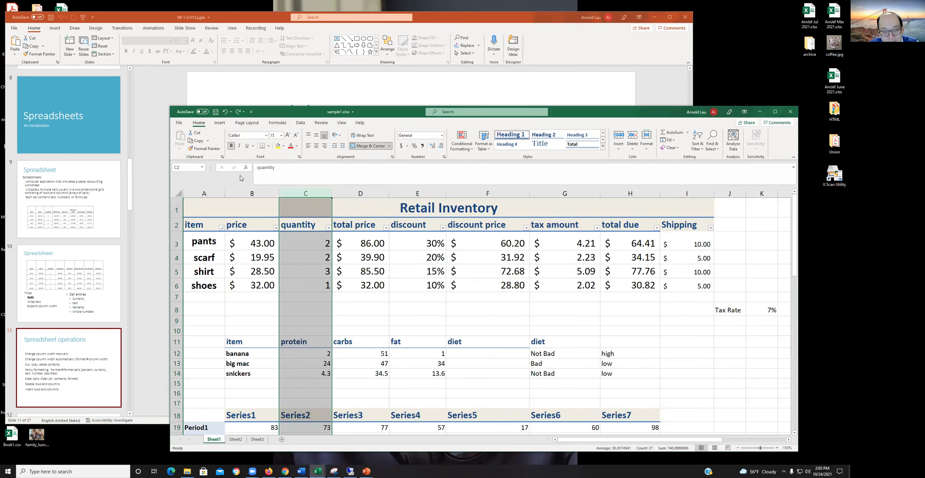
{"action": "left_click", "coordinate": [266, 307]}
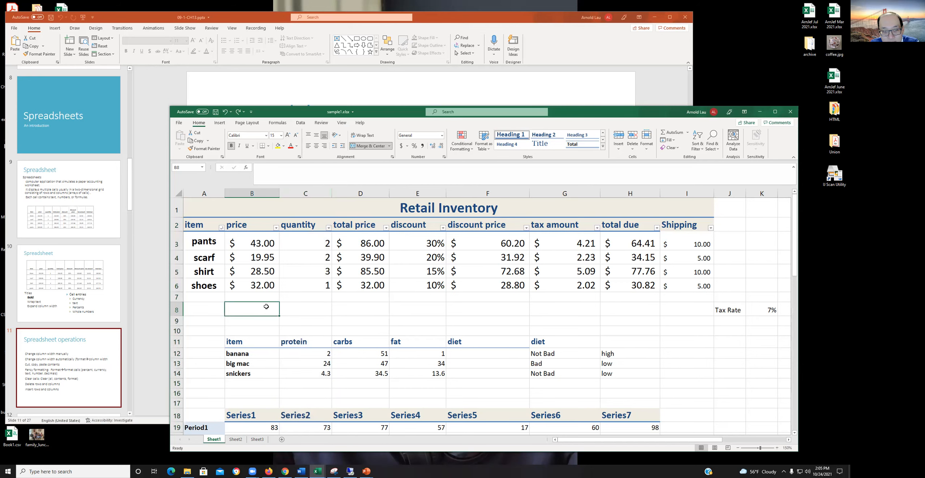
Step: Demonstrate inserting a blank row above the scarf row, and undo the insertion
{"action": "left_click", "coordinate": [173, 259]}
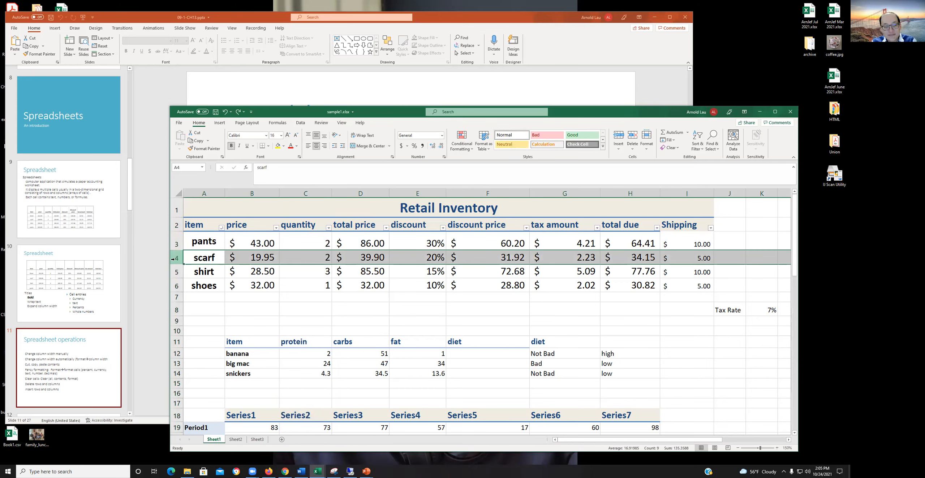
{"action": "right_click", "coordinate": [172, 258]}
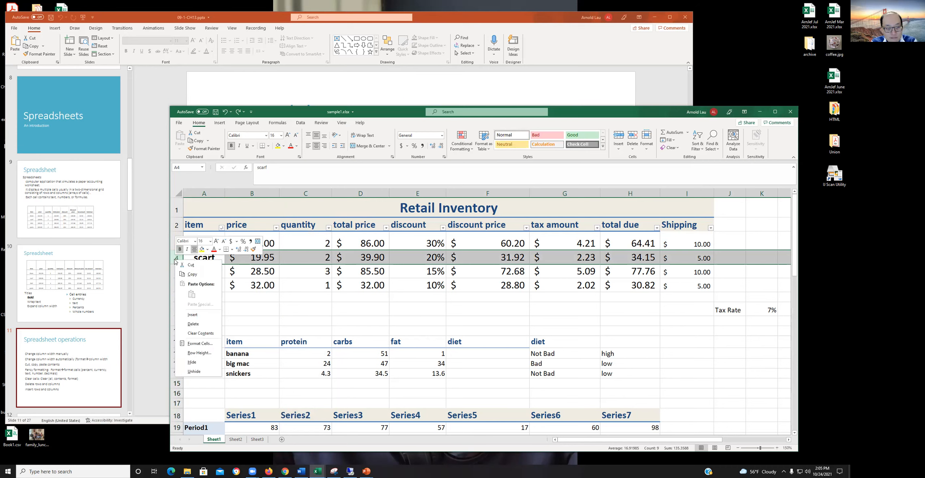
{"action": "left_click", "coordinate": [208, 317]}
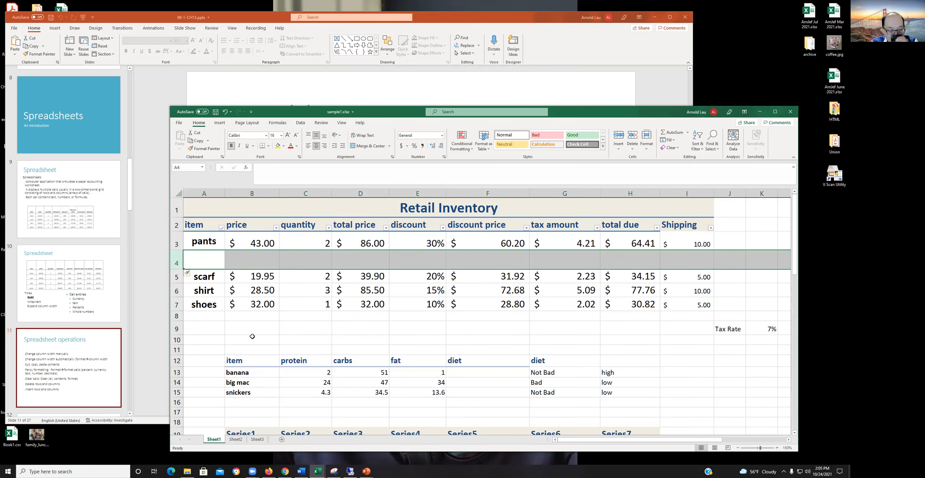
{"action": "left_click", "coordinate": [224, 112]}
{"action": "left_click", "coordinate": [304, 313]}
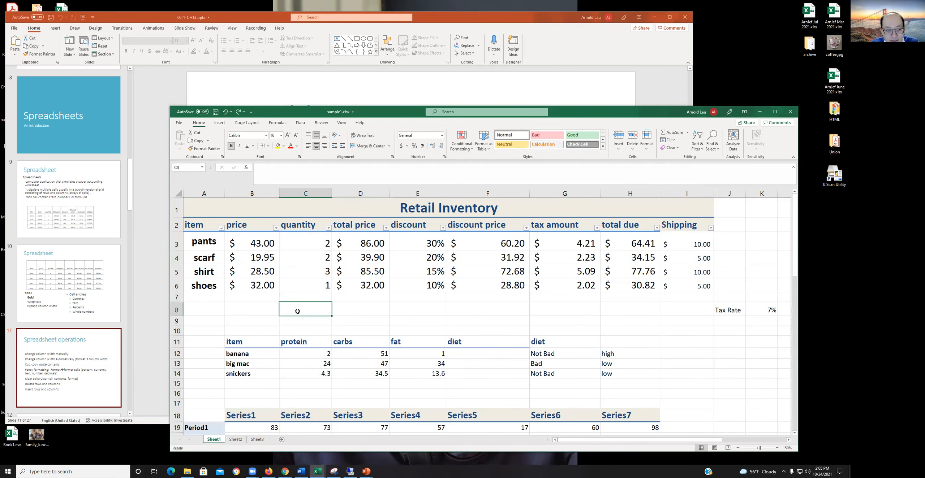
Step: Revisit the Spreadsheet operations slide in PowerPoint, and preview the delete and clear options for quantities C3:C6 in Excel without applying any
{"action": "left_click", "coordinate": [93, 351]}
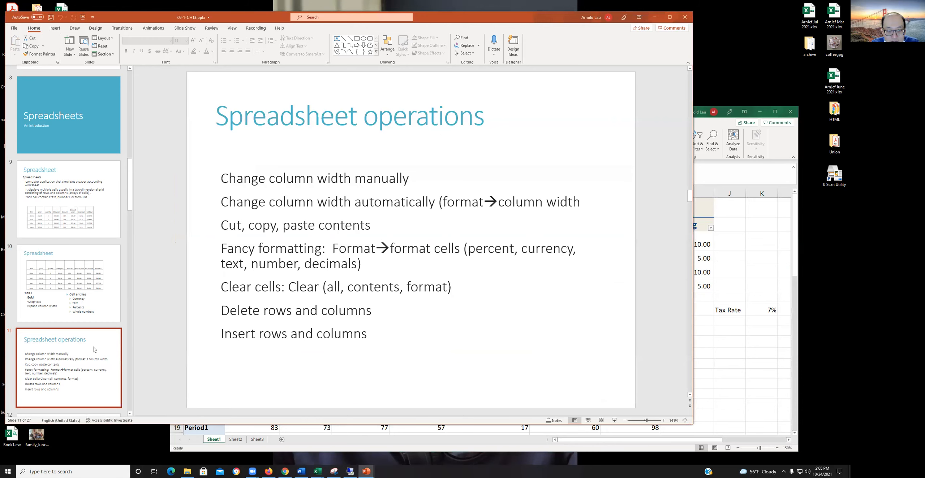
{"action": "left_click", "coordinate": [317, 472]}
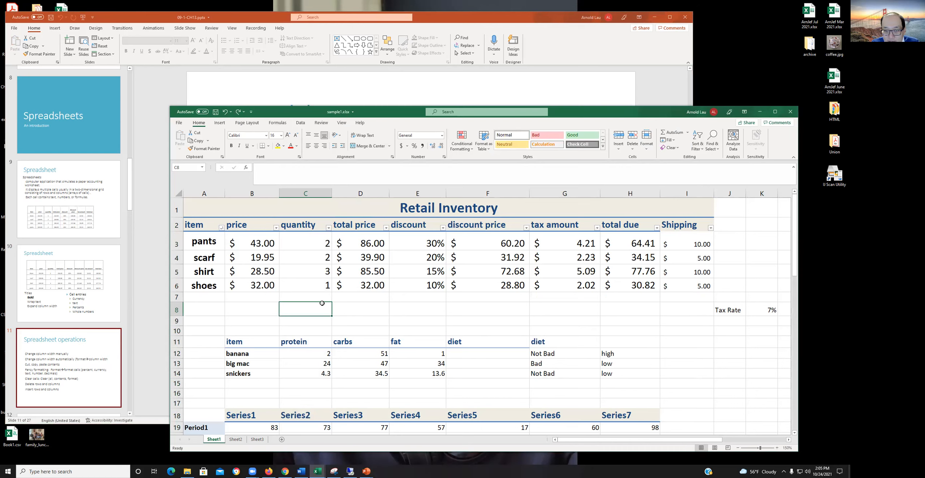
{"action": "left_click", "coordinate": [308, 246]}
{"action": "left_click_drag", "start_coordinate": [307, 245], "coordinate": [306, 282]}
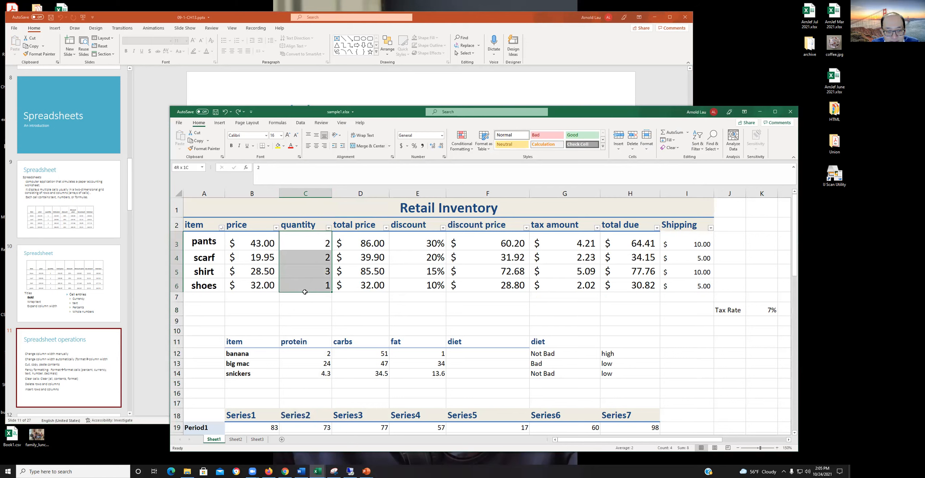
{"action": "right_click", "coordinate": [307, 255]}
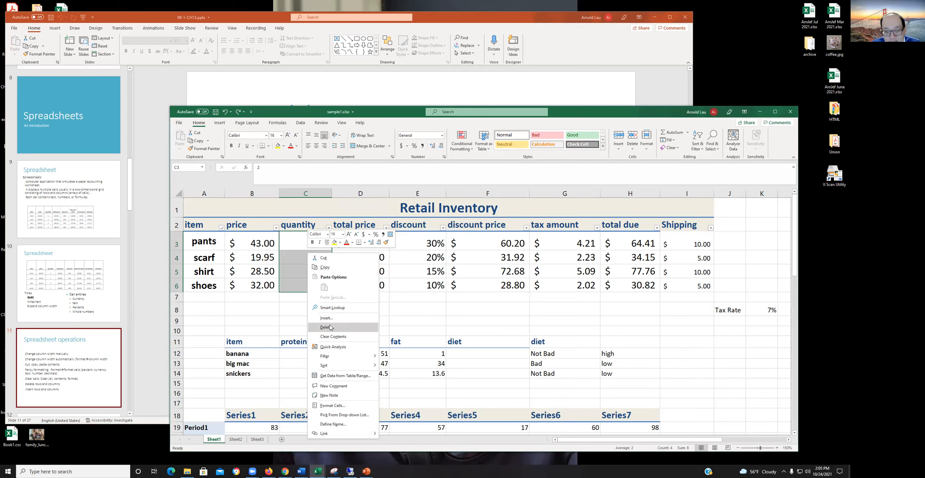
{"action": "left_click", "coordinate": [299, 317]}
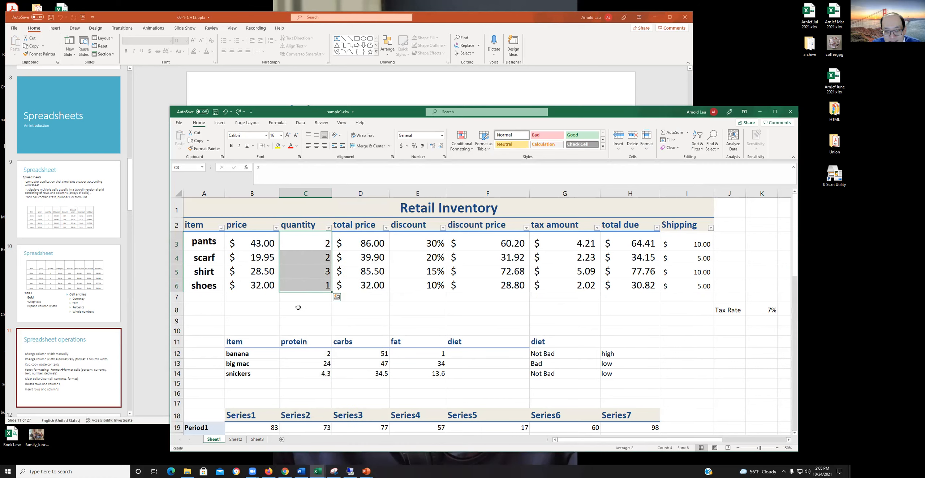
Step: Try erasing the pants quantity in cell C3, and cancel the edit
{"action": "left_click", "coordinate": [315, 244]}
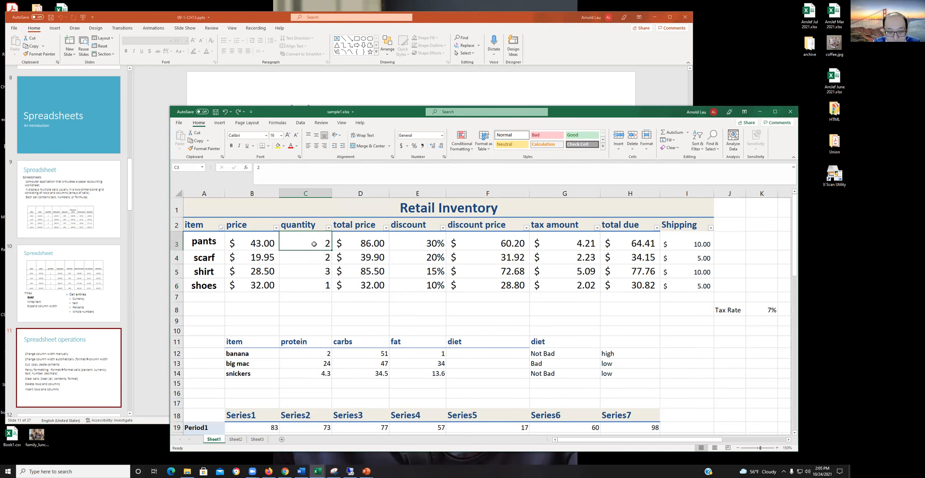
{"action": "key", "text": "BackSpace"}
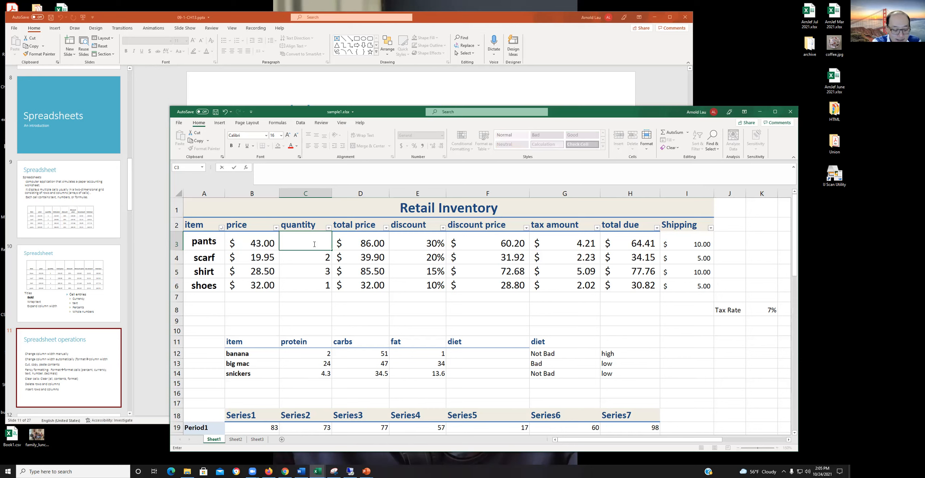
{"action": "key", "text": "Escape"}
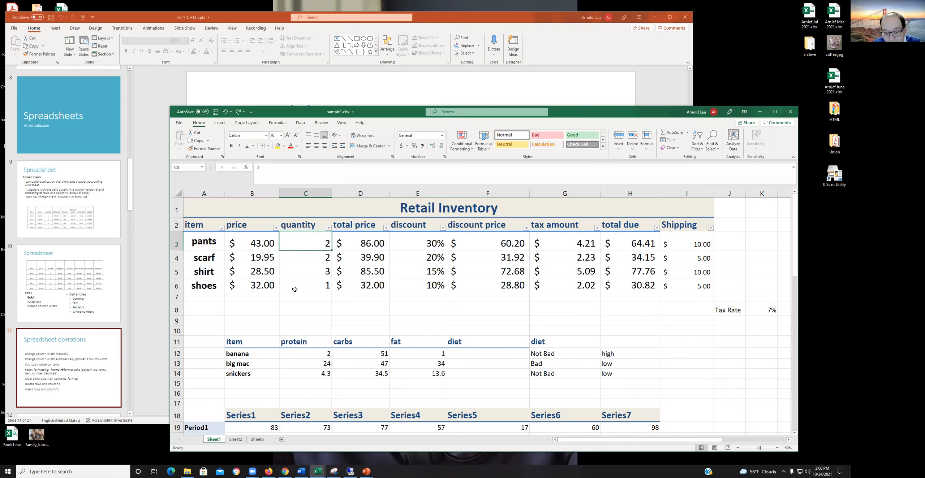
{"action": "left_click", "coordinate": [310, 299]}
{"action": "left_click", "coordinate": [309, 240]}
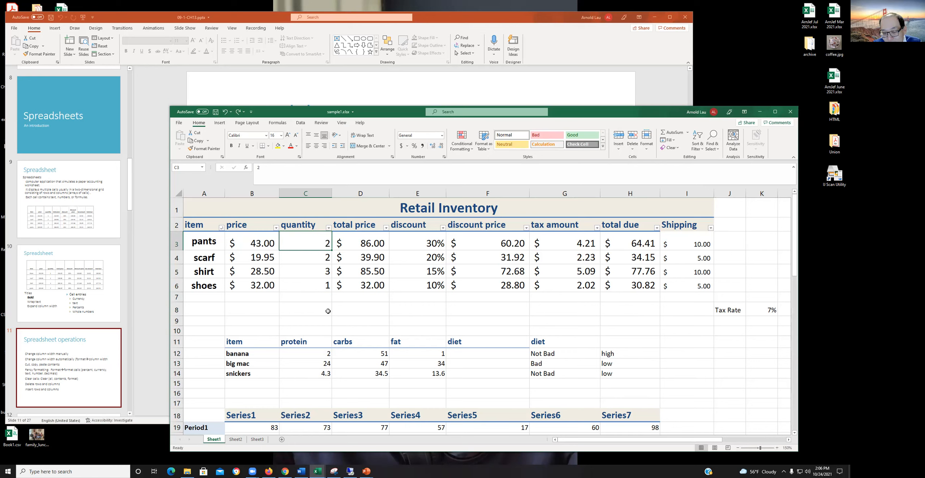
{"action": "left_click", "coordinate": [304, 305]}
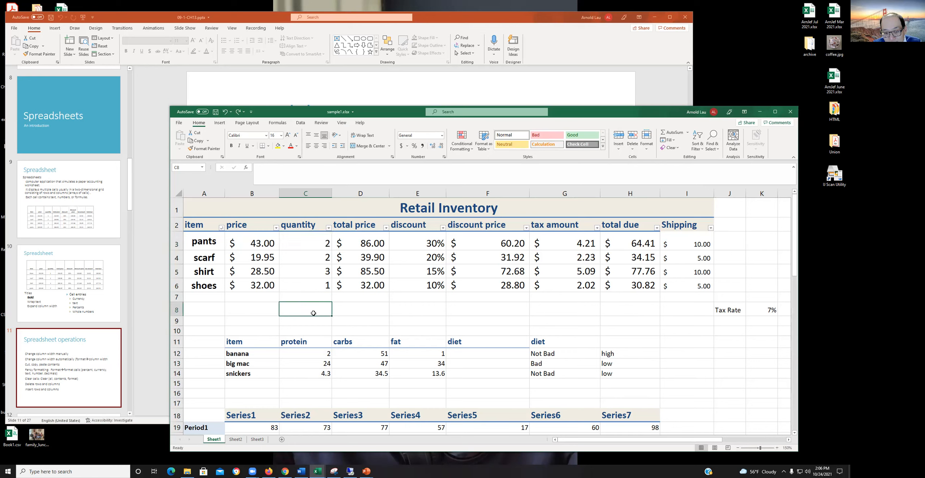
Step: Demonstrate clearing the contents of quantity cells C3:C6 to show the effect on dependent formulas, and undo the clearing
{"action": "left_click", "coordinate": [309, 300]}
{"action": "left_click_drag", "start_coordinate": [312, 241], "coordinate": [311, 287]}
{"action": "right_click", "coordinate": [311, 288]}
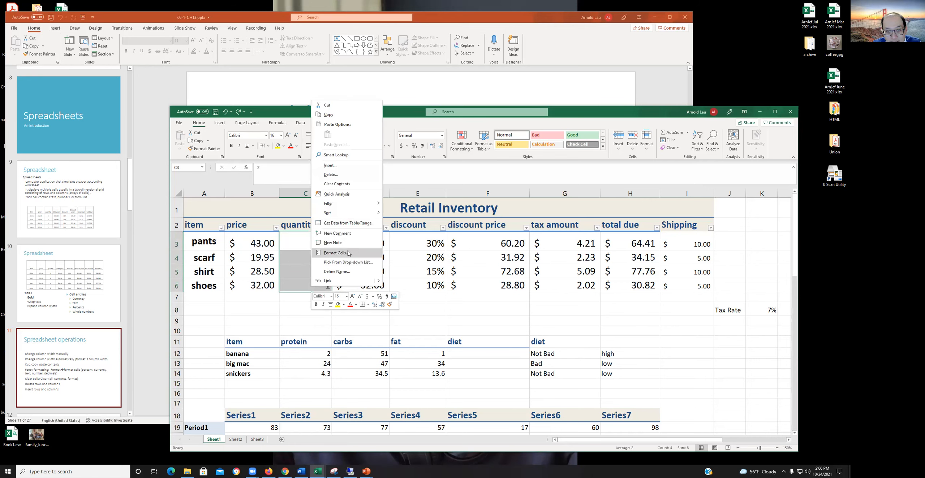
{"action": "left_click", "coordinate": [352, 184]}
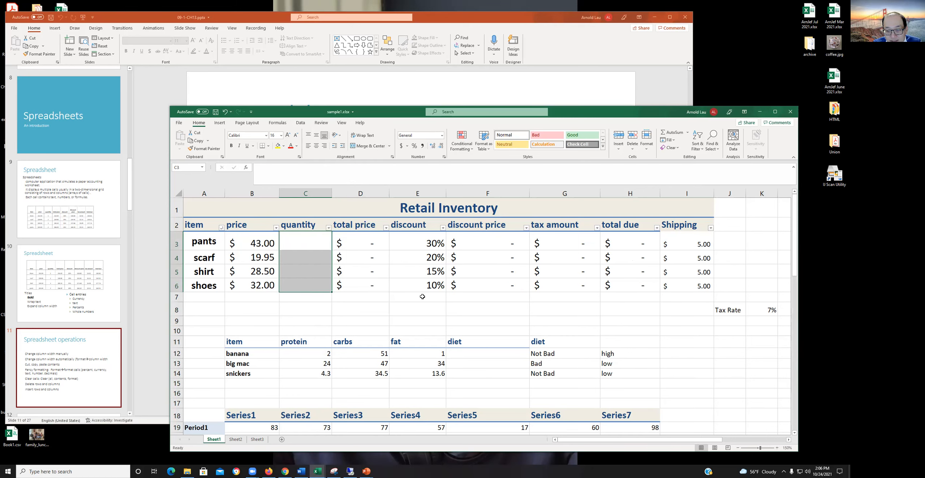
{"action": "left_click", "coordinate": [391, 310]}
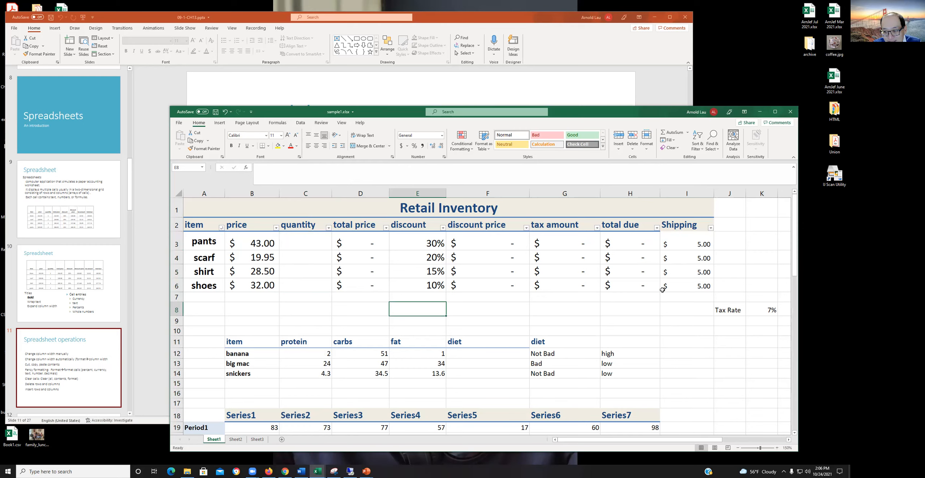
{"action": "left_click", "coordinate": [224, 112]}
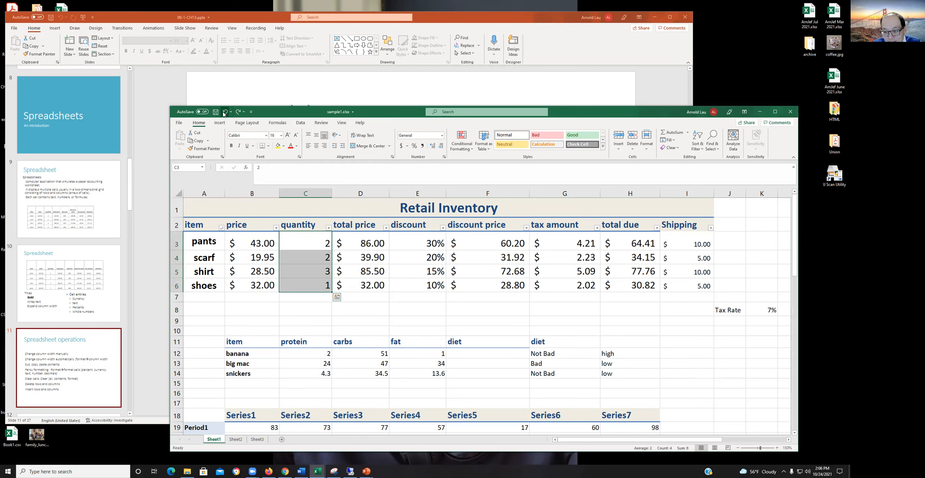
Step: Select empty cell B8 and save the sample1.xlsx workbook
{"action": "left_click", "coordinate": [270, 305]}
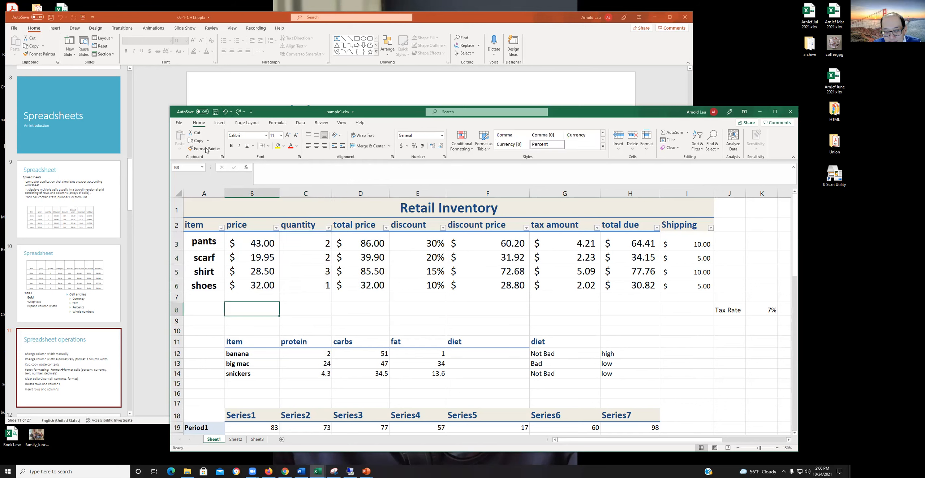
{"action": "left_click", "coordinate": [215, 112]}
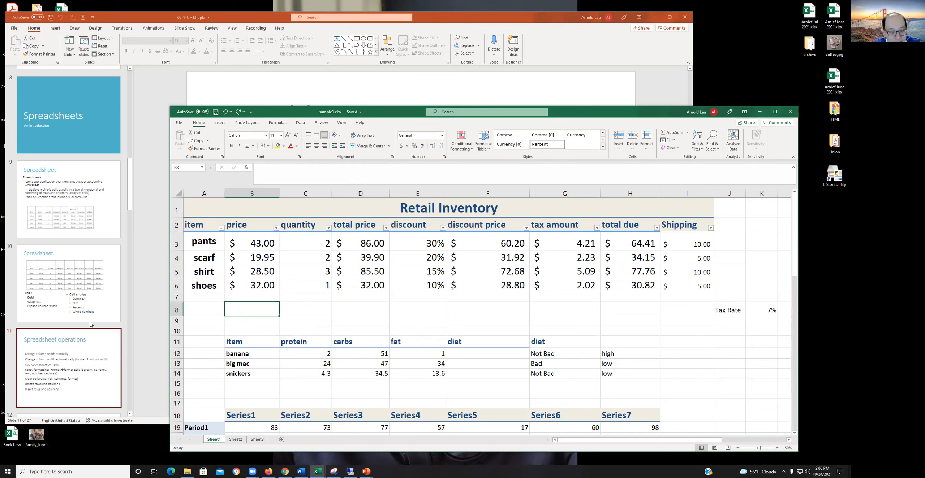
Step: Review the row and column operations on the PowerPoint slide once more, and return to sample1.xlsx in Excel
{"action": "left_click", "coordinate": [84, 349]}
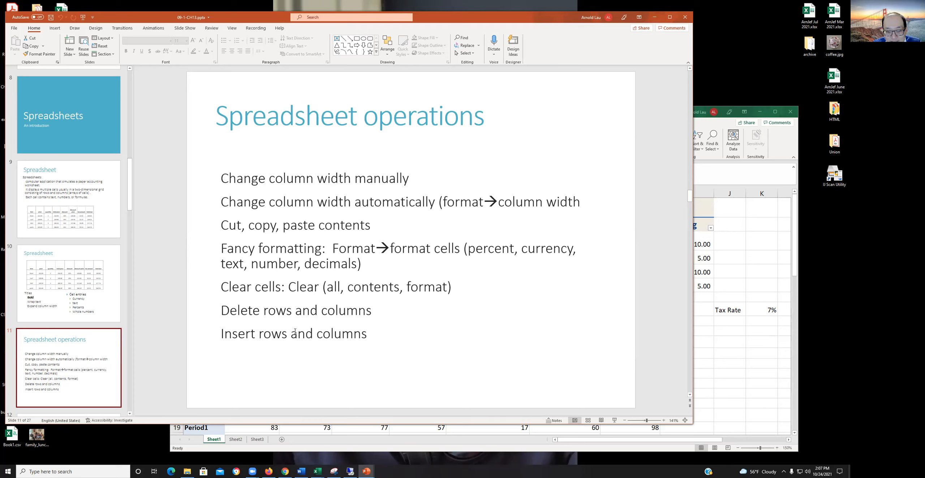
{"action": "left_click", "coordinate": [317, 471]}
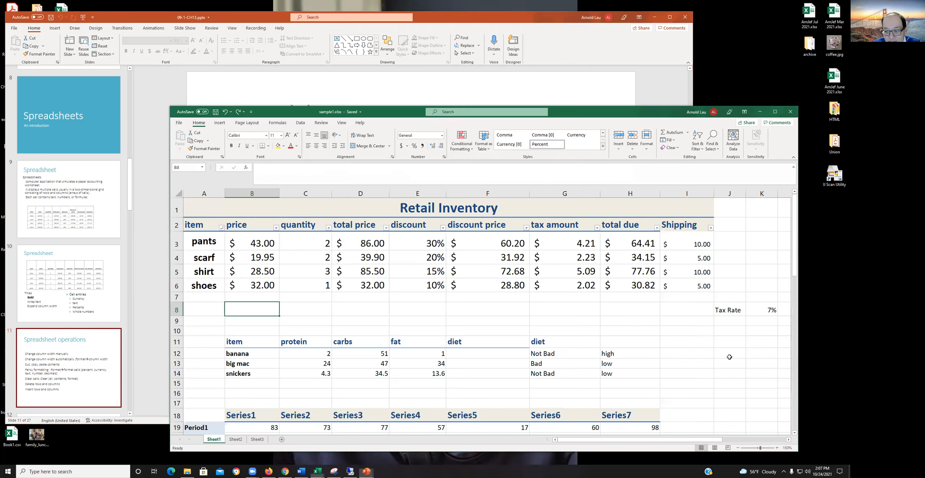
Step: Demonstrate deleting the quantity column C to show the effect on dependent formulas, and undo the deletion
{"action": "left_click", "coordinate": [306, 194]}
{"action": "right_click", "coordinate": [306, 194]}
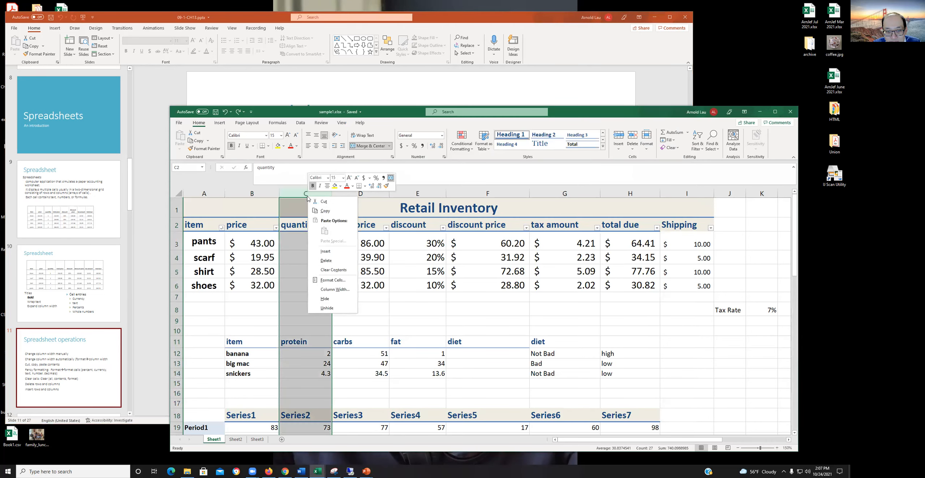
{"action": "left_click", "coordinate": [344, 264]}
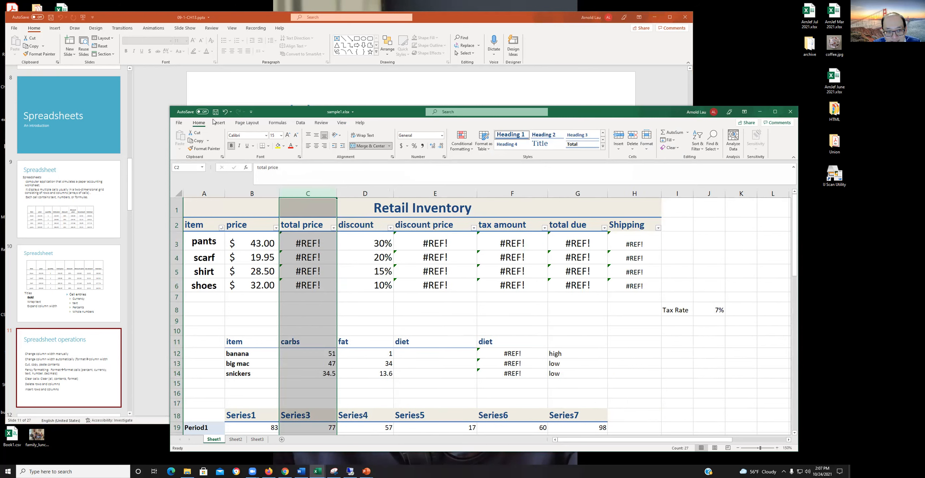
{"action": "left_click", "coordinate": [224, 112]}
{"action": "left_click", "coordinate": [347, 309]}
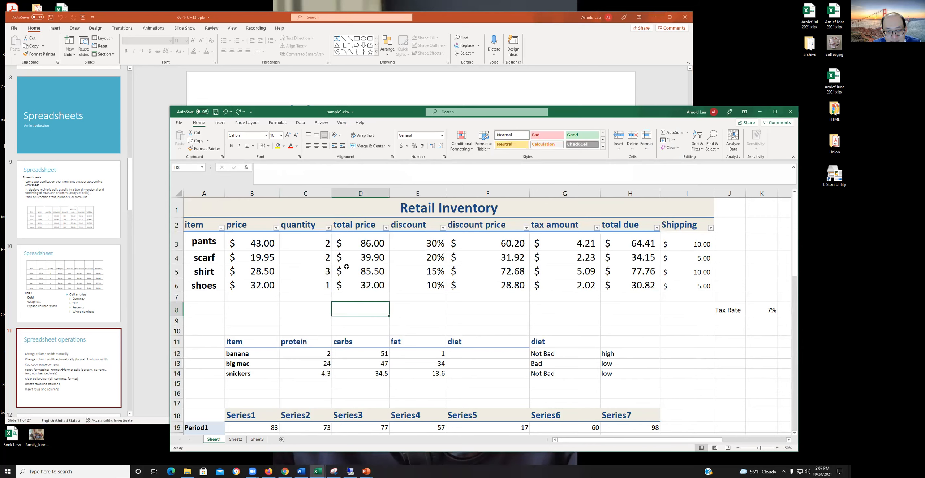
Step: Save sample1.xlsx, and check the Spreadsheet operations slide in PowerPoint before returning to the workbook in Excel
{"action": "left_click", "coordinate": [216, 111]}
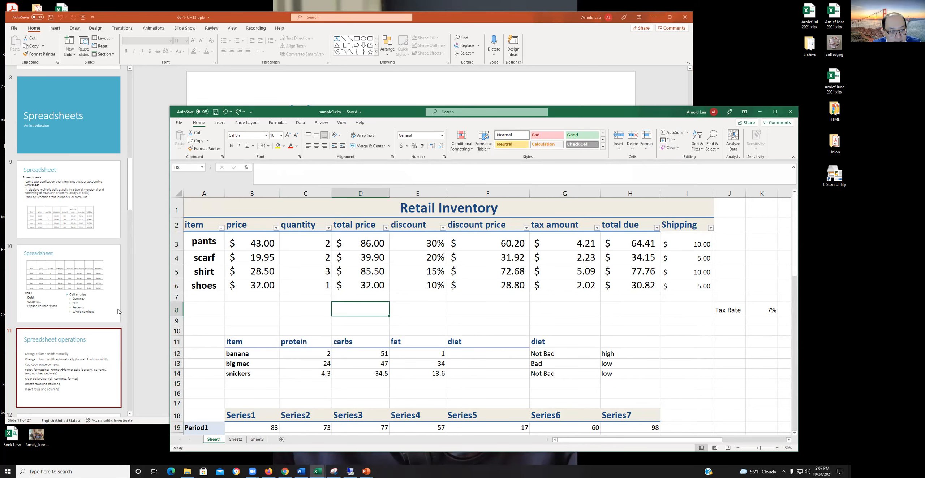
{"action": "left_click", "coordinate": [102, 372]}
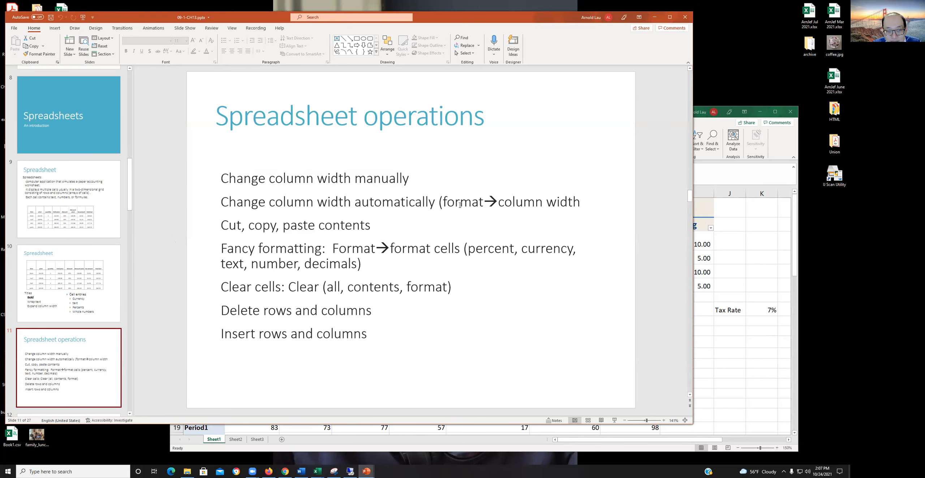
{"action": "left_click", "coordinate": [763, 235]}
Step: Narrow the quantity column C slightly by hand and make the scarf row 4 a little taller
{"action": "mouse_move", "coordinate": [331, 195]}
{"action": "left_mouse_down"}
{"action": "mouse_move", "coordinate": [302, 198]}
{"action": "mouse_move", "coordinate": [333, 192]}
{"action": "mouse_move", "coordinate": [314, 197]}
{"action": "mouse_move", "coordinate": [321, 195]}
{"action": "left_mouse_up"}
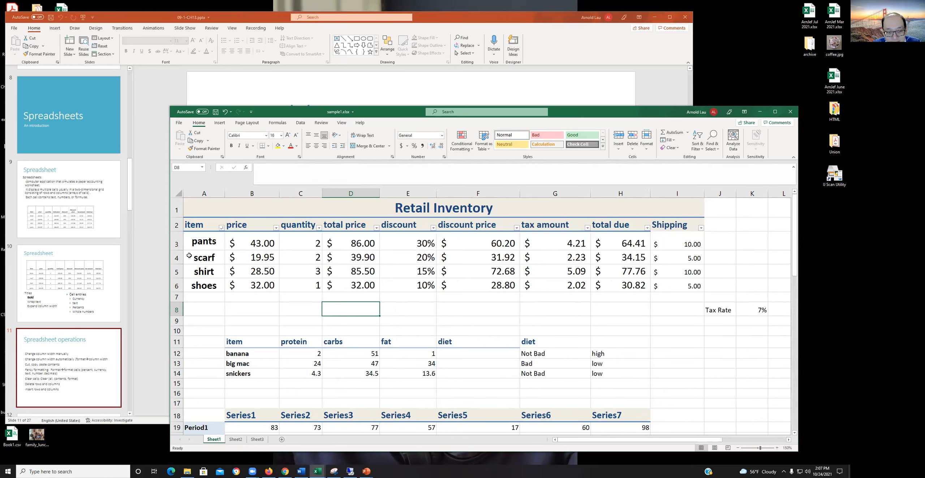
{"action": "mouse_move", "coordinate": [178, 264]}
{"action": "left_mouse_down"}
{"action": "mouse_move", "coordinate": [179, 275]}
{"action": "mouse_move", "coordinate": [179, 267]}
{"action": "left_mouse_up"}
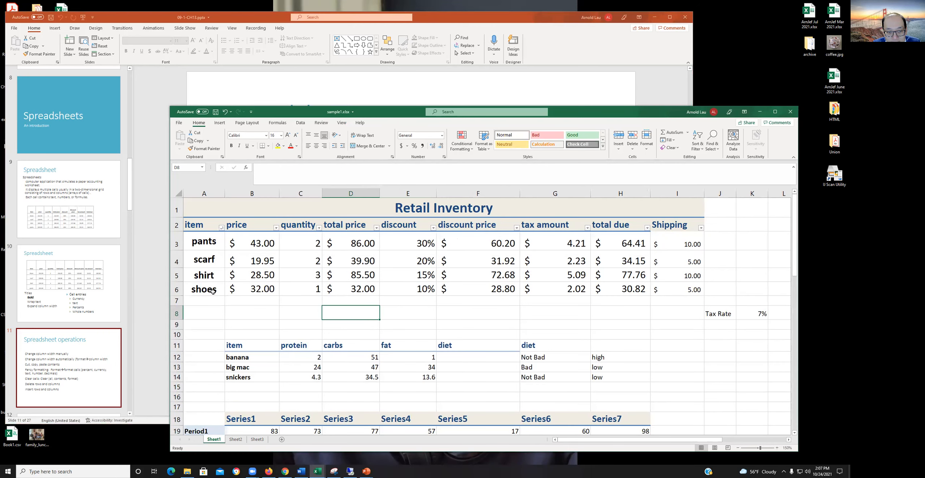
{"action": "left_click", "coordinate": [227, 314]}
Step: Select the quantity and total price columns C and D, and demonstrate widening, narrowing and rewidening them together to equal widths
{"action": "left_click", "coordinate": [300, 194]}
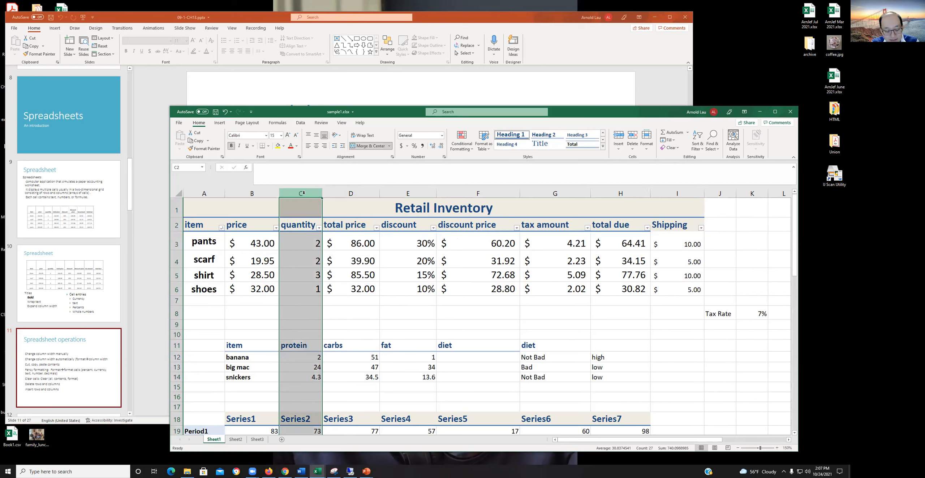
{"action": "left_click", "coordinate": [338, 194], "text": "ctrl"}
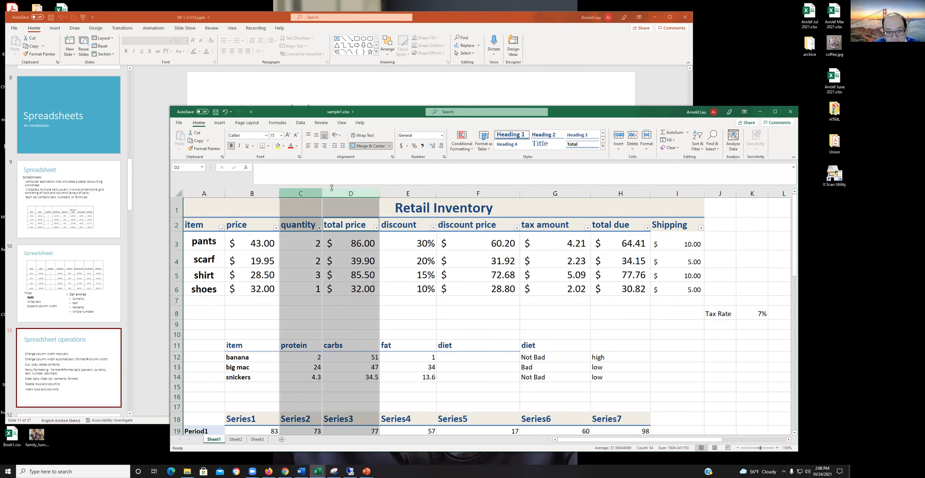
{"action": "left_click_drag", "start_coordinate": [379, 193], "coordinate": [424, 188]}
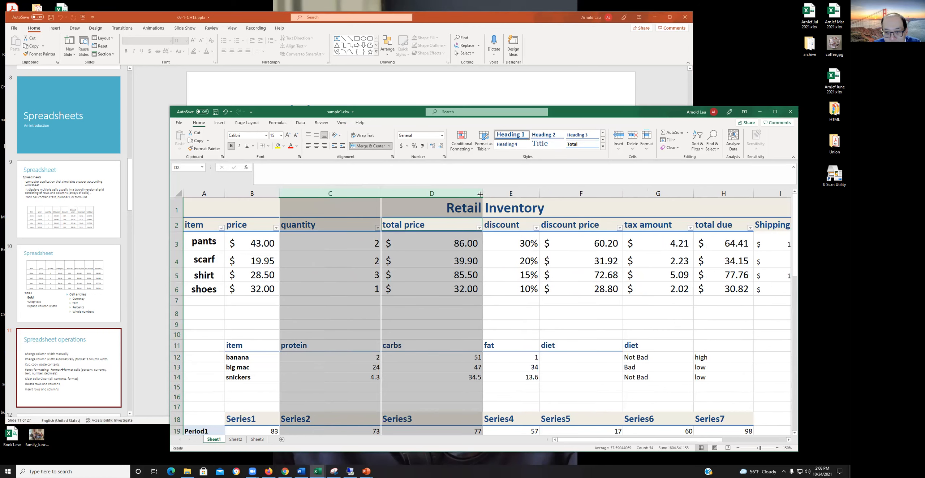
{"action": "left_click_drag", "start_coordinate": [482, 193], "coordinate": [407, 197]}
{"action": "left_click", "coordinate": [331, 195]}
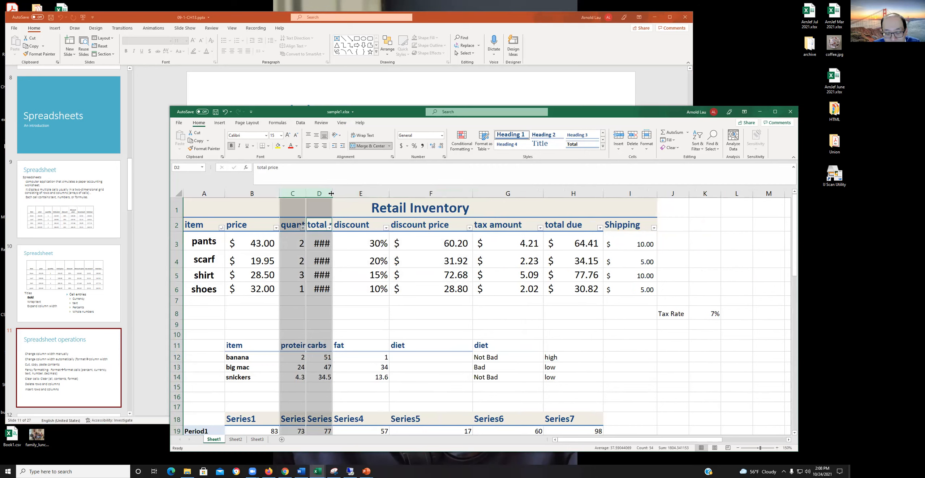
{"action": "left_click_drag", "start_coordinate": [331, 194], "coordinate": [370, 191]}
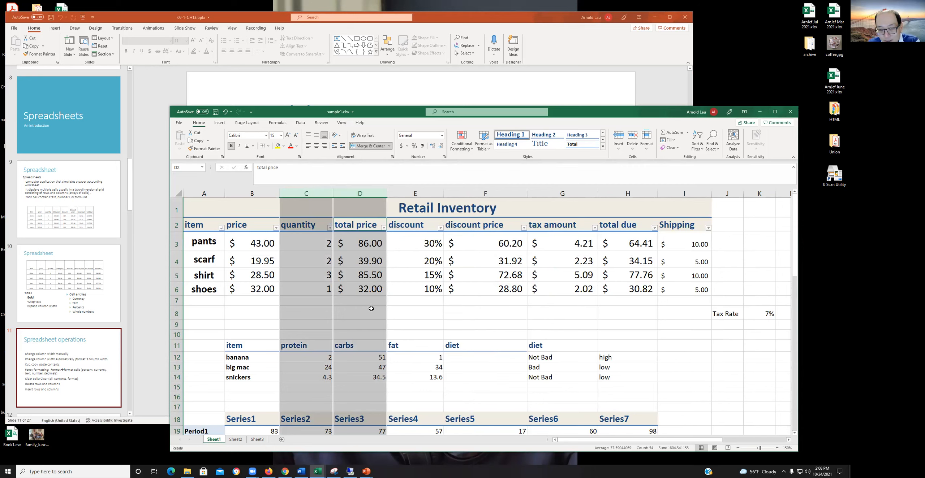
{"action": "left_click", "coordinate": [357, 323]}
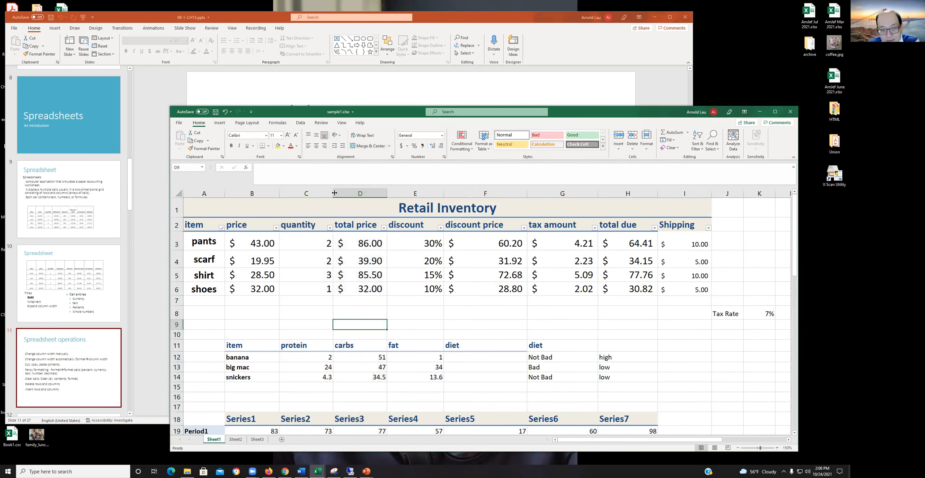
Step: Narrow the total price column D and AutoFit it to its contents, and narrow the quantity column C manually
{"action": "left_click_drag", "start_coordinate": [386, 194], "coordinate": [363, 194]}
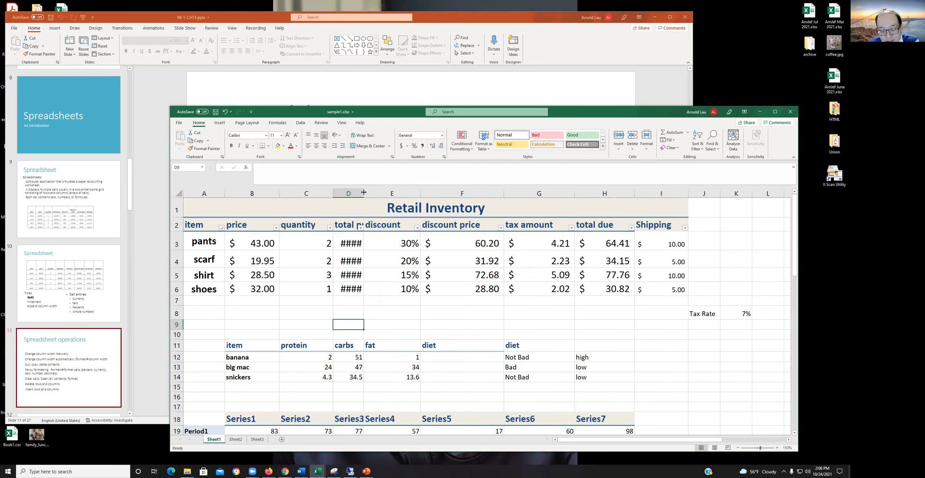
{"action": "double_click", "coordinate": [364, 193]}
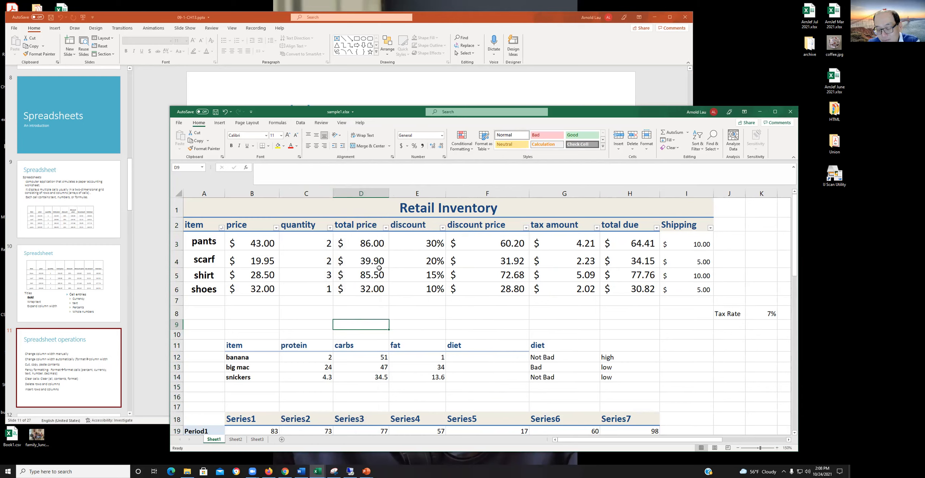
{"action": "left_click_drag", "start_coordinate": [334, 193], "coordinate": [320, 193]}
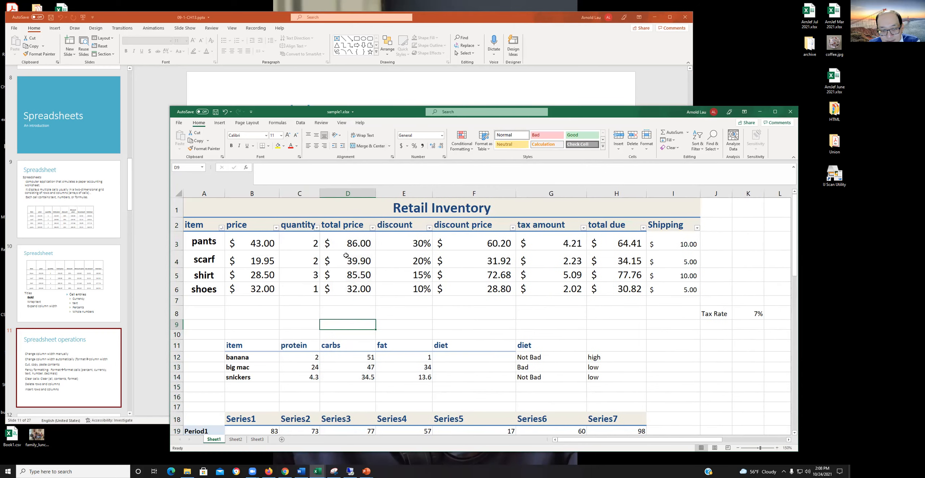
{"action": "left_click", "coordinate": [406, 313]}
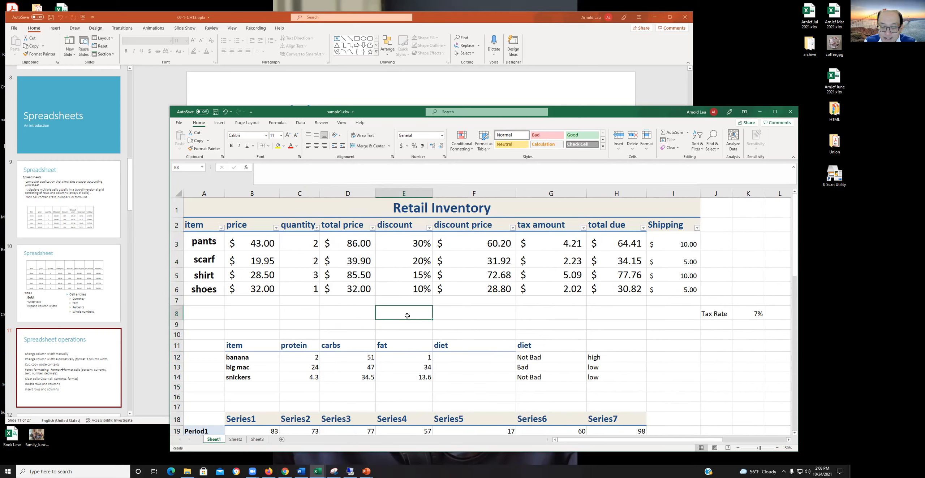
Step: Save the sample1.xlsx workbook with empty cell F8 selected, and switch back to the Spreadsheet operations slide in PowerPoint
{"action": "left_click", "coordinate": [372, 227]}
{"action": "left_click", "coordinate": [372, 227]}
{"action": "left_click", "coordinate": [455, 319]}
{"action": "left_click", "coordinate": [216, 113]}
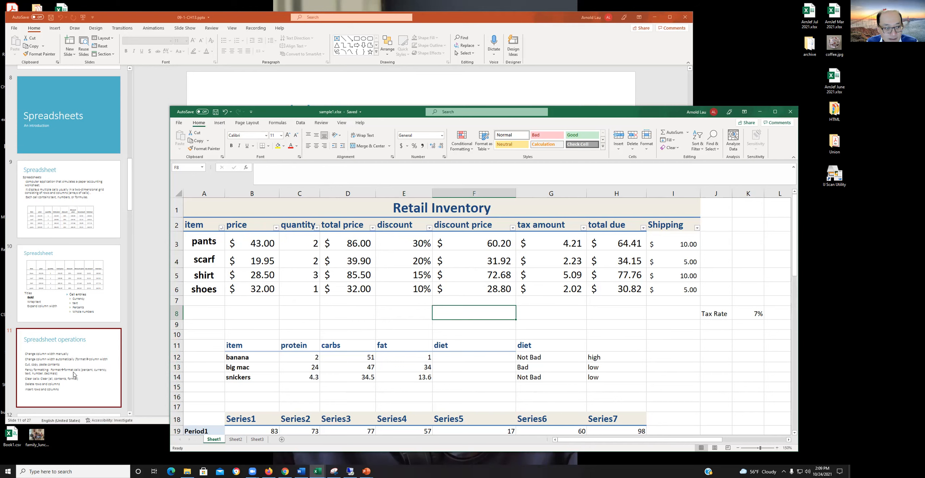
{"action": "left_click", "coordinate": [82, 366]}
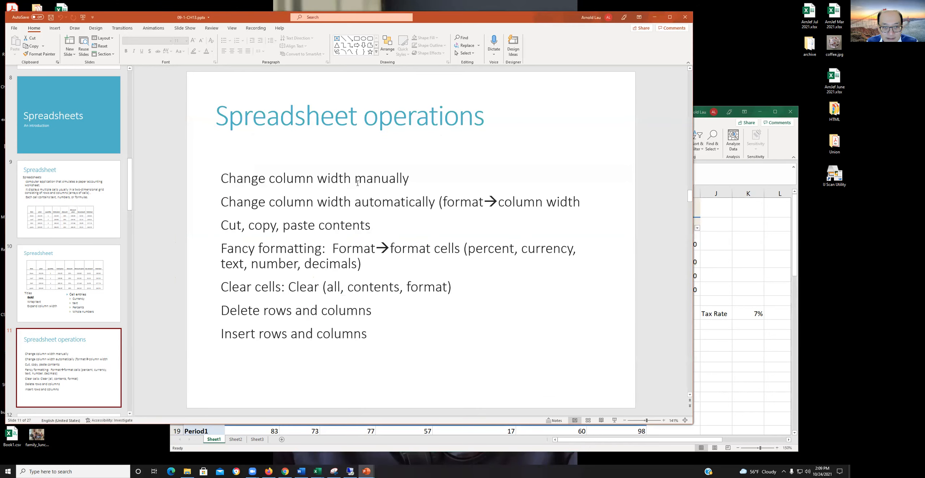